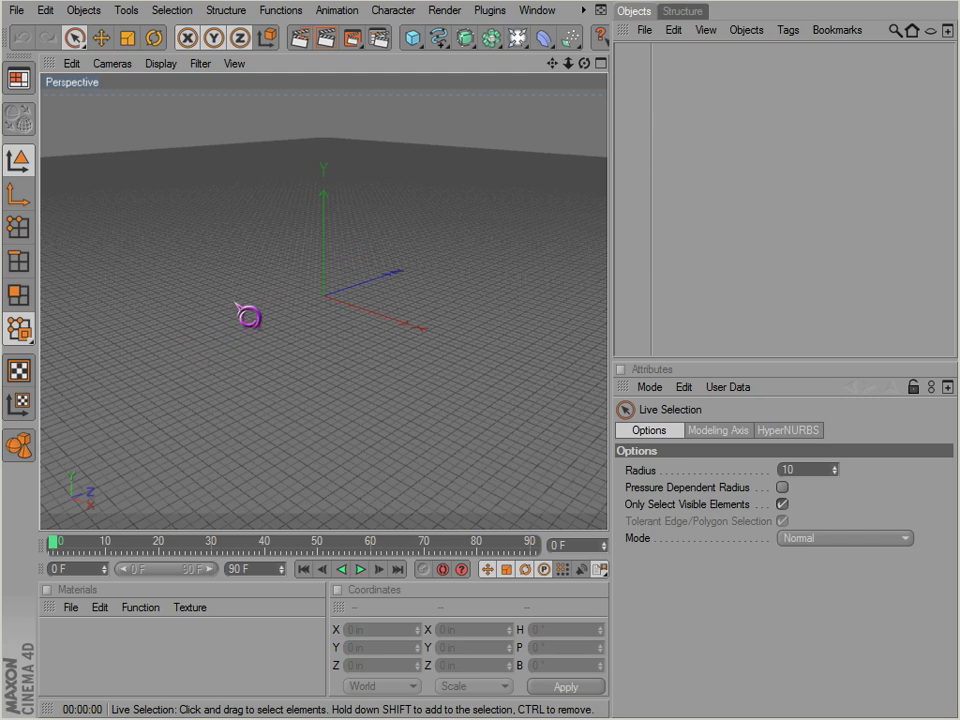
# Add a cube and an Array object, and make the cube a child of the Array
pyautogui.moveTo(490, 38); pyautogui.dragTo(482, 74)
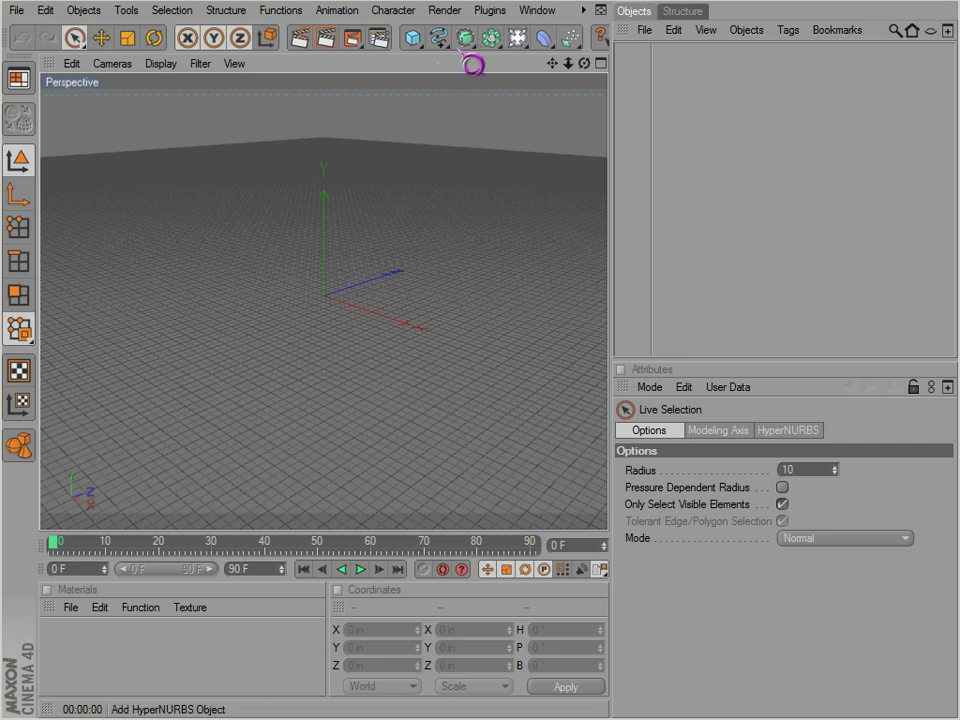
pyautogui.moveTo(414, 40); pyautogui.dragTo(430, 60)
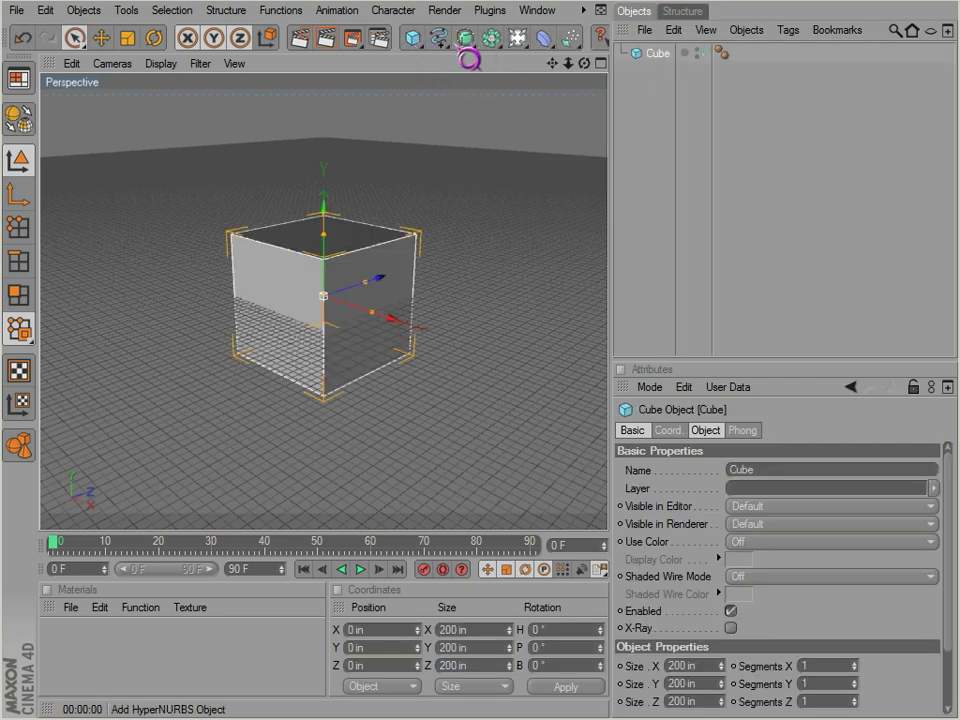
pyautogui.moveTo(494, 44); pyautogui.dragTo(549, 59)
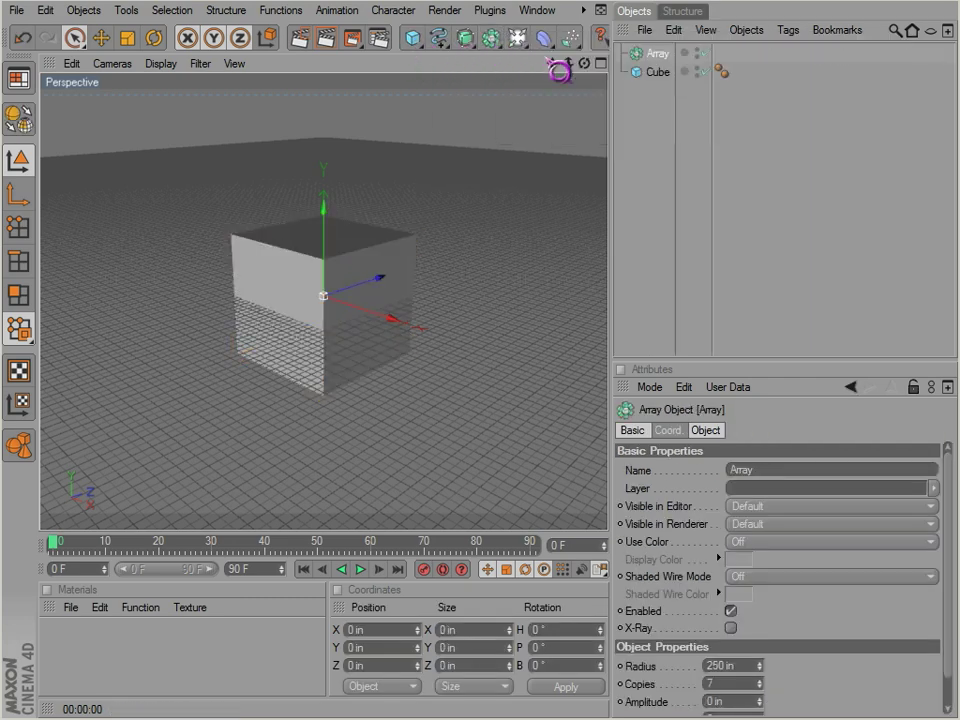
pyautogui.click(663, 100)
pyautogui.moveTo(658, 69); pyautogui.dragTo(657, 54)
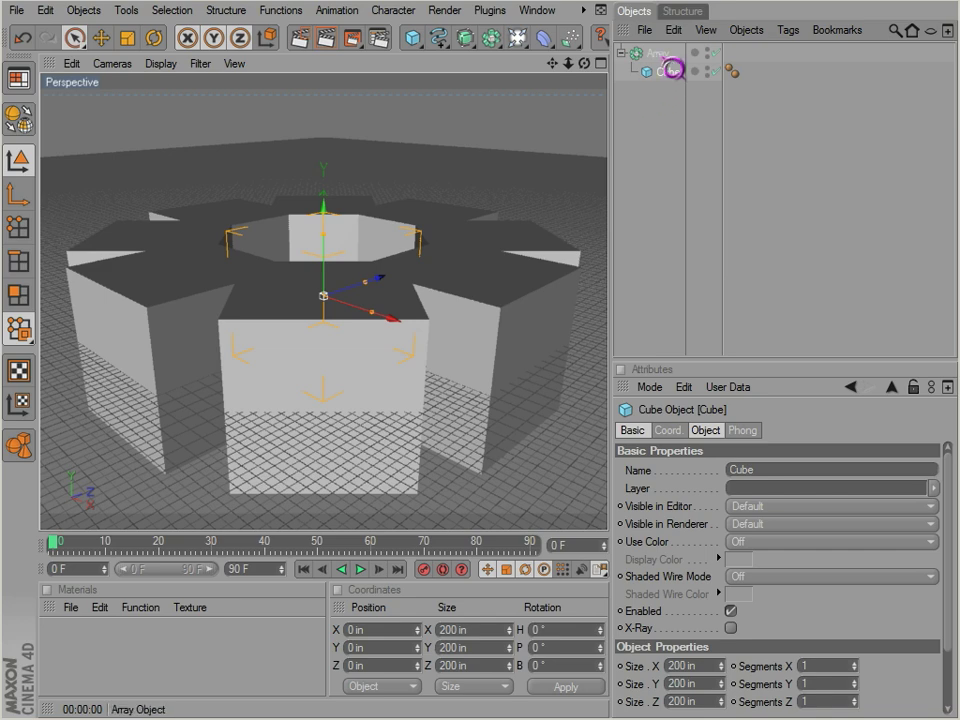
# Scale the cube inside the Array down uniformly to about 55 in on each side
pyautogui.click(660, 54)
pyautogui.scroll(-5, 463, 221)
pyautogui.moveTo(449, 260)
pyautogui.keyDown('alt'); pyautogui.mouseDown()
pyautogui.moveTo(465, 375)
pyautogui.moveTo(514, 326)
pyautogui.mouseUp(); pyautogui.keyUp('alt')
pyautogui.click(670, 72)
pyautogui.click(658, 53)
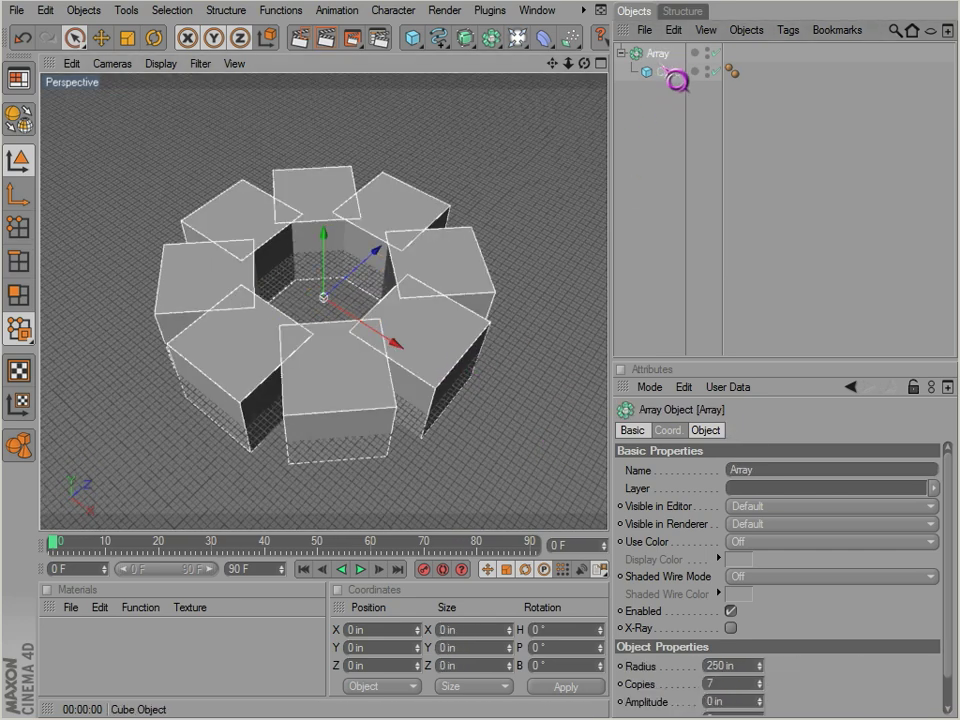
pyautogui.click(672, 75)
pyautogui.press('r')
pyautogui.press('t')
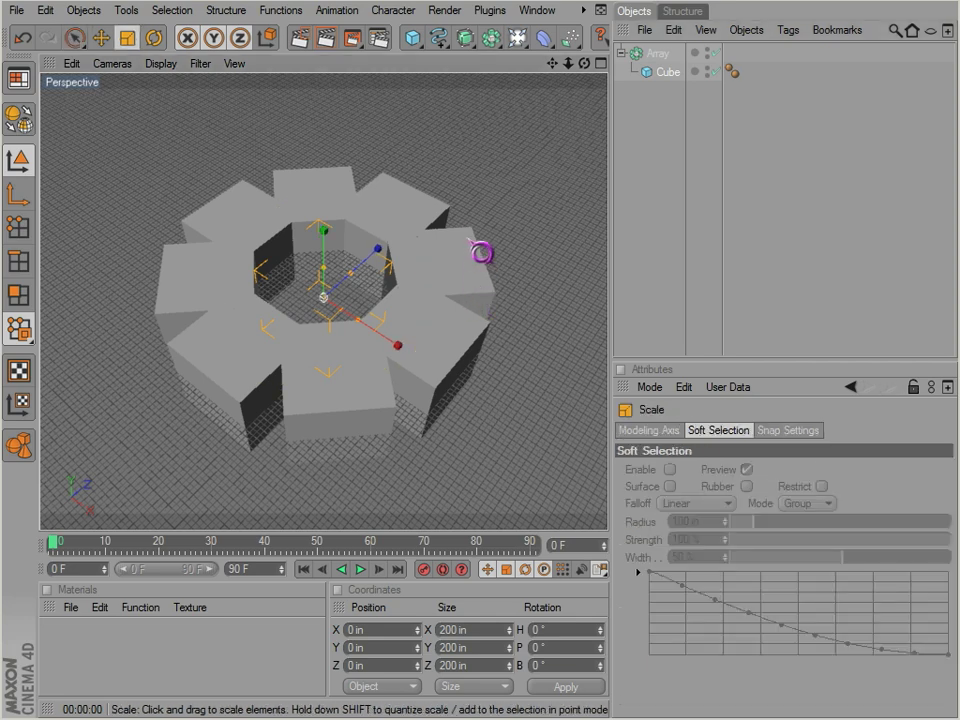
pyautogui.moveTo(481, 244); pyautogui.dragTo(551, 456)
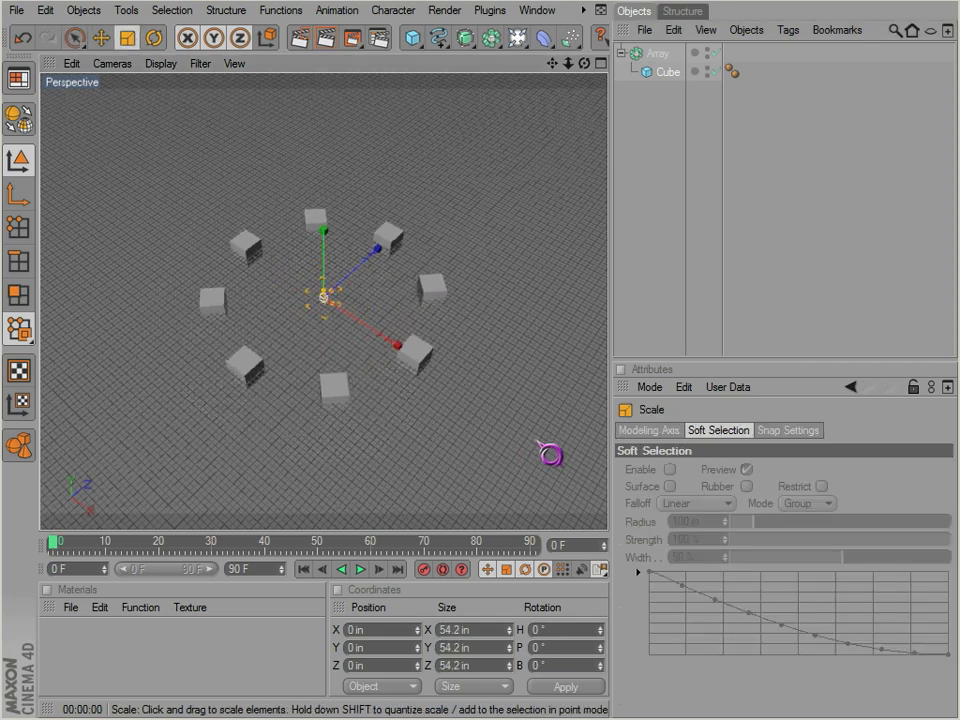
# Set the Array object's radius to 0 in
pyautogui.click(669, 57)
pyautogui.keyDown('alt'); pyautogui.moveTo(508, 256); pyautogui.dragTo(456, 246); pyautogui.keyUp('alt')
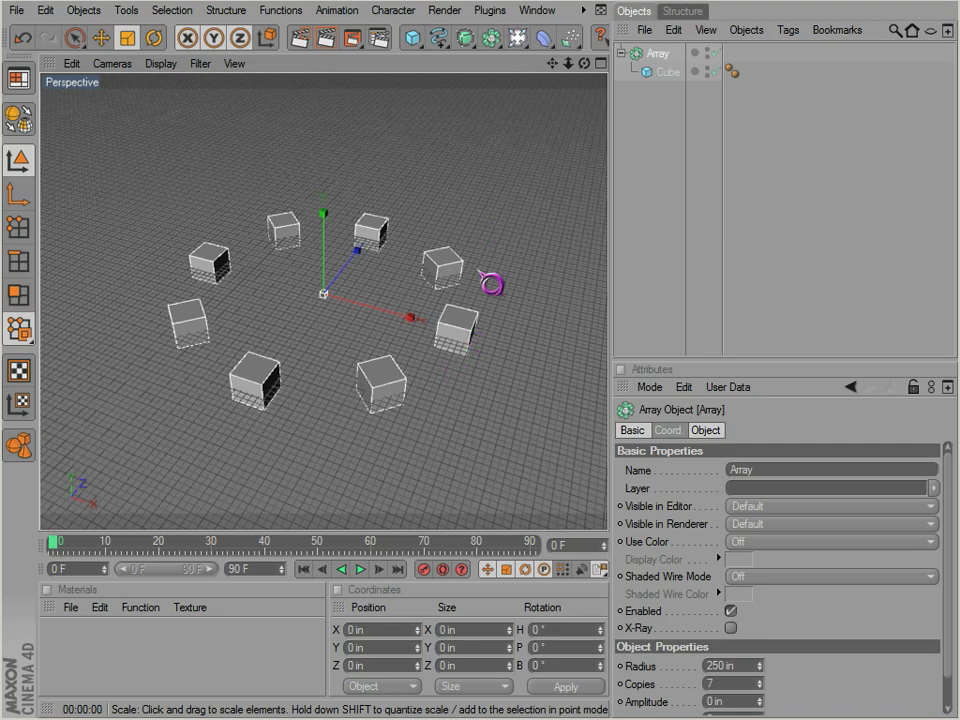
pyautogui.keyDown('alt'); pyautogui.moveTo(549, 455); pyautogui.dragTo(482, 288); pyautogui.keyUp('alt')
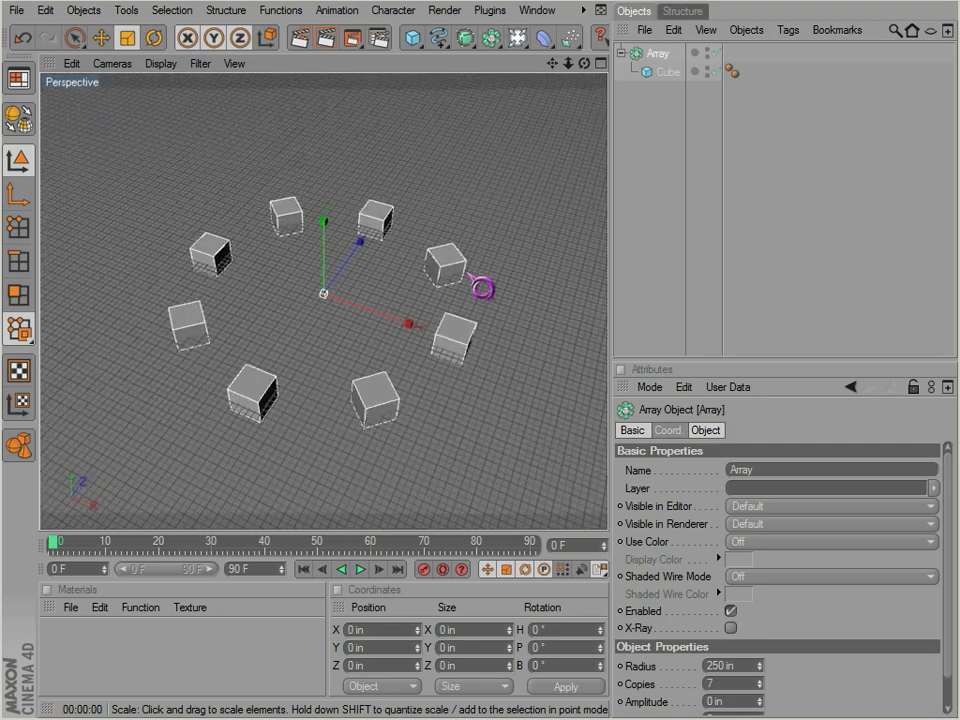
pyautogui.click(666, 72)
pyautogui.click(657, 53)
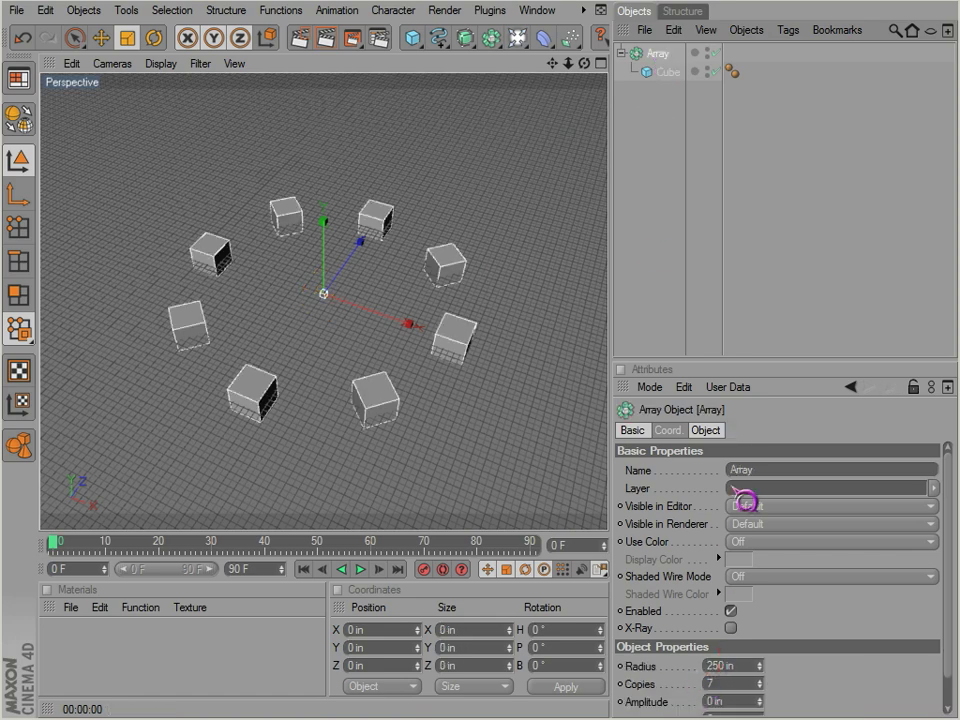
pyautogui.scroll(-1, 885, 678)
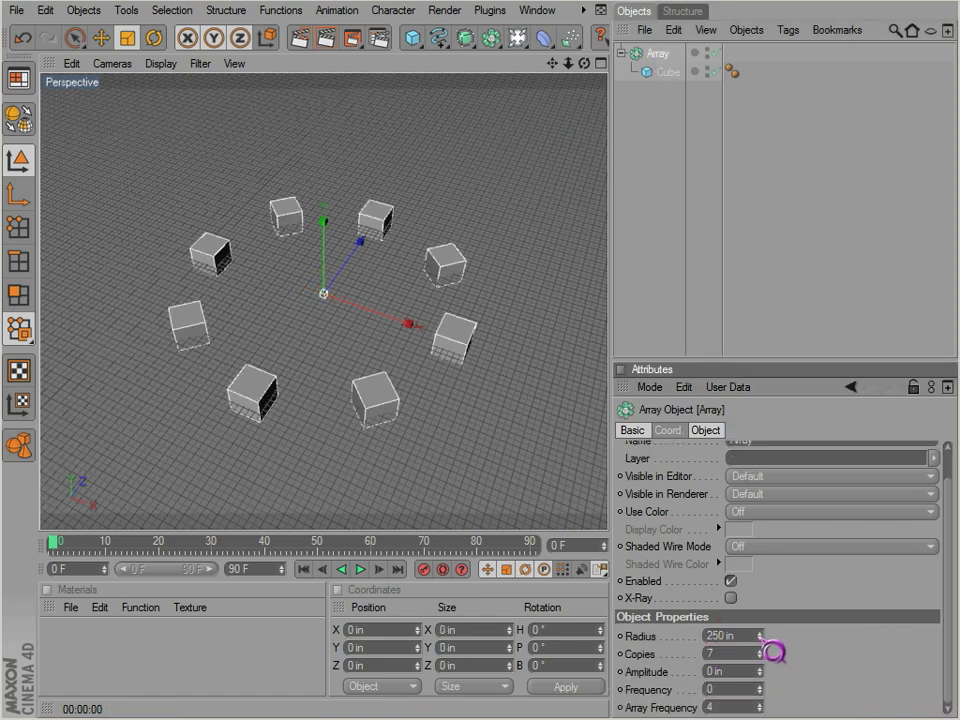
pyautogui.moveTo(773, 652)
pyautogui.mouseDown()
pyautogui.moveTo(775, 662)
pyautogui.moveTo(773, 651)
pyautogui.mouseUp()
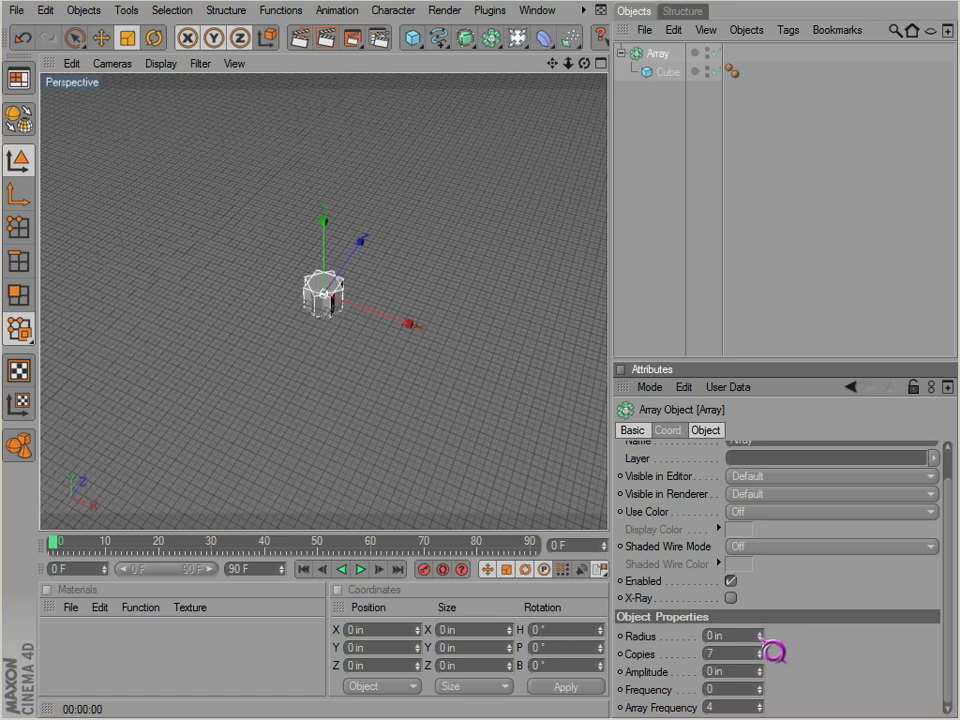
# Make the cube editable and move all its points away from its axis so the copies form a ring, returning to model mode
pyautogui.click(665, 73)
pyautogui.click(22, 124)
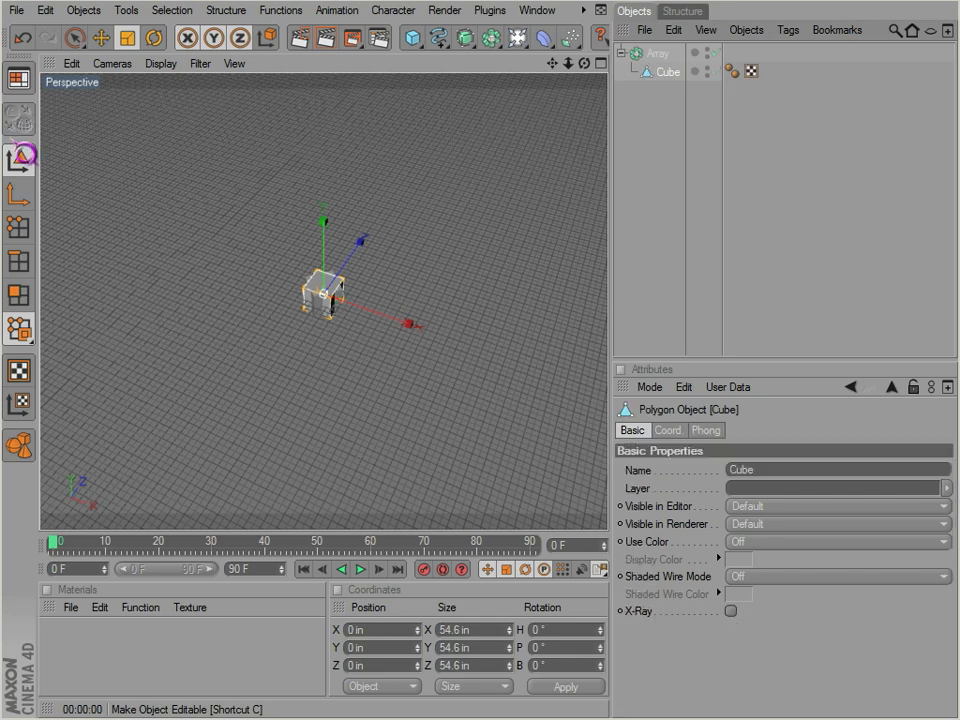
pyautogui.click(20, 228)
pyautogui.press('e')
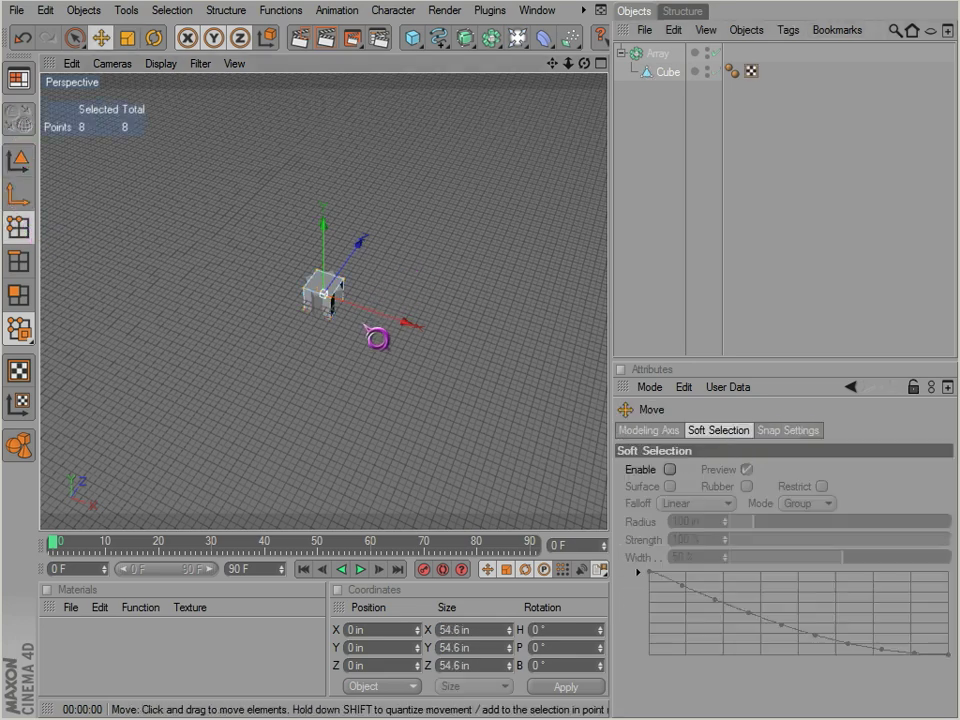
pyautogui.moveTo(365, 309); pyautogui.dragTo(553, 454)
pyautogui.click(672, 58)
pyautogui.click(670, 71)
pyautogui.click(24, 164)
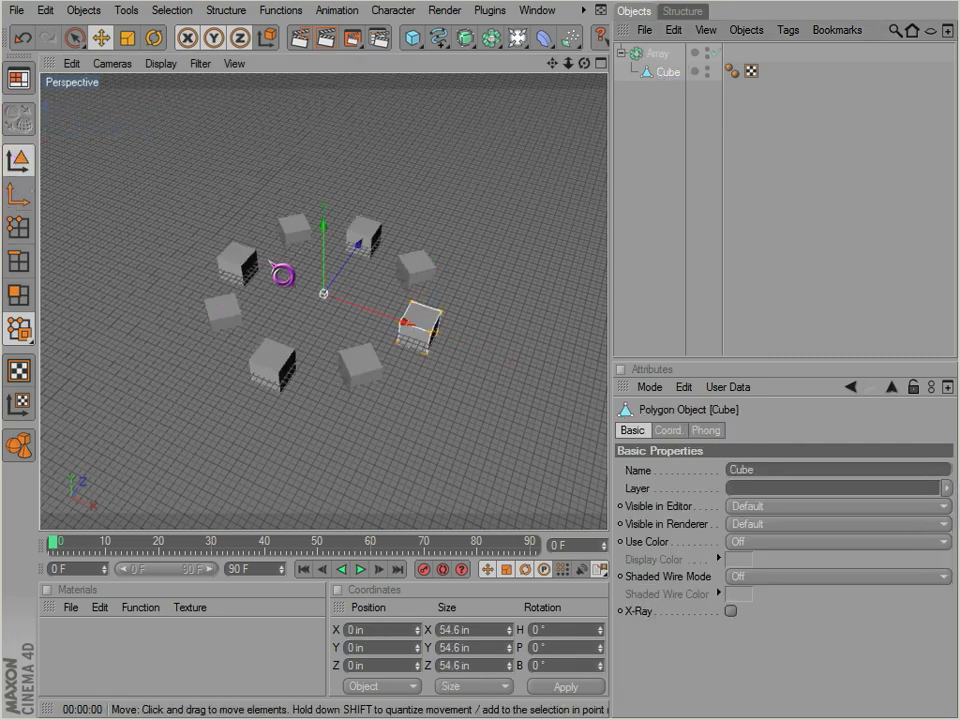
# Set the Array to 16 copies, 63 in amplitude and 1.59 frequency, and play the animation
pyautogui.click(659, 57)
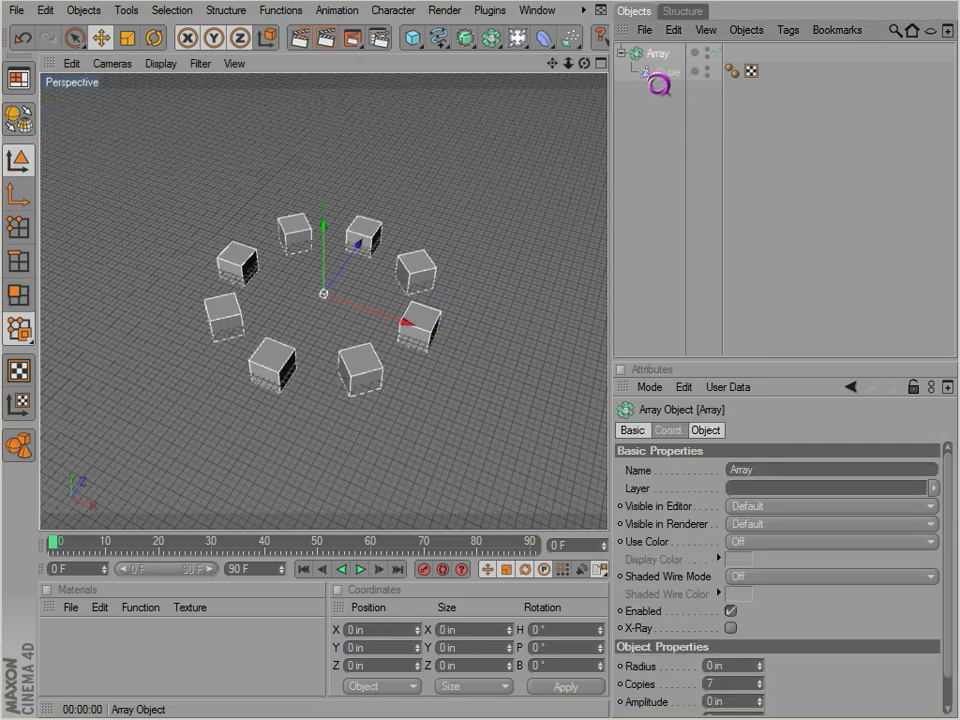
pyautogui.scroll(-1, 803, 703)
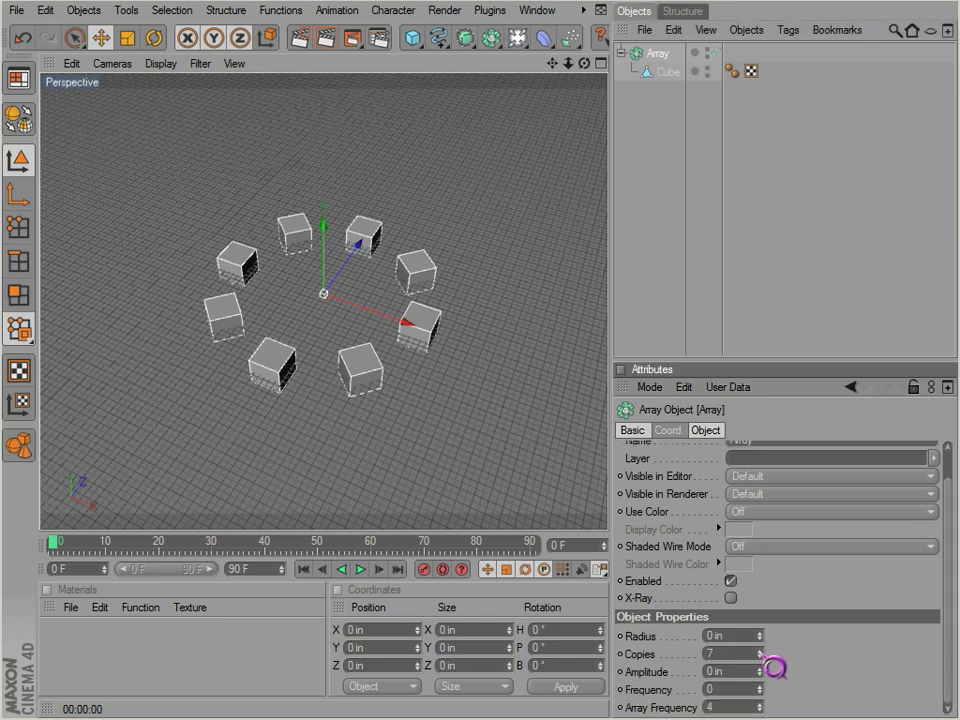
pyautogui.moveTo(760, 654); pyautogui.dragTo(765, 674)
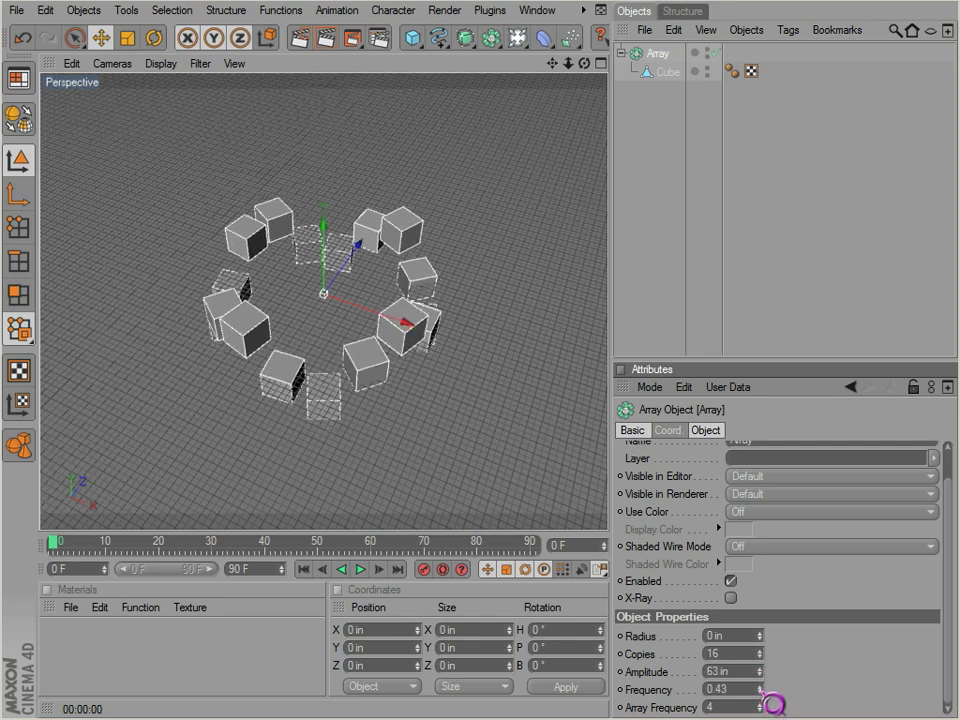
pyautogui.moveTo(762, 689); pyautogui.dragTo(762, 687)
pyautogui.click(361, 569)
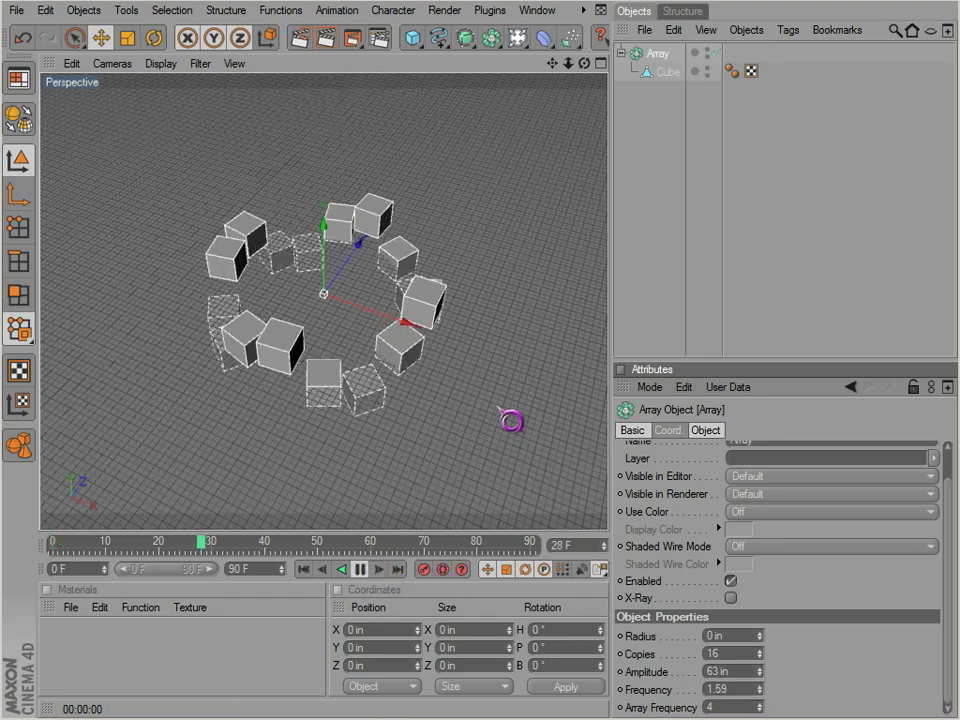
pyautogui.moveTo(478, 308)
pyautogui.keyDown('alt'); pyautogui.mouseDown()
pyautogui.moveTo(537, 444)
pyautogui.moveTo(477, 309)
pyautogui.mouseUp(); pyautogui.keyUp('alt')
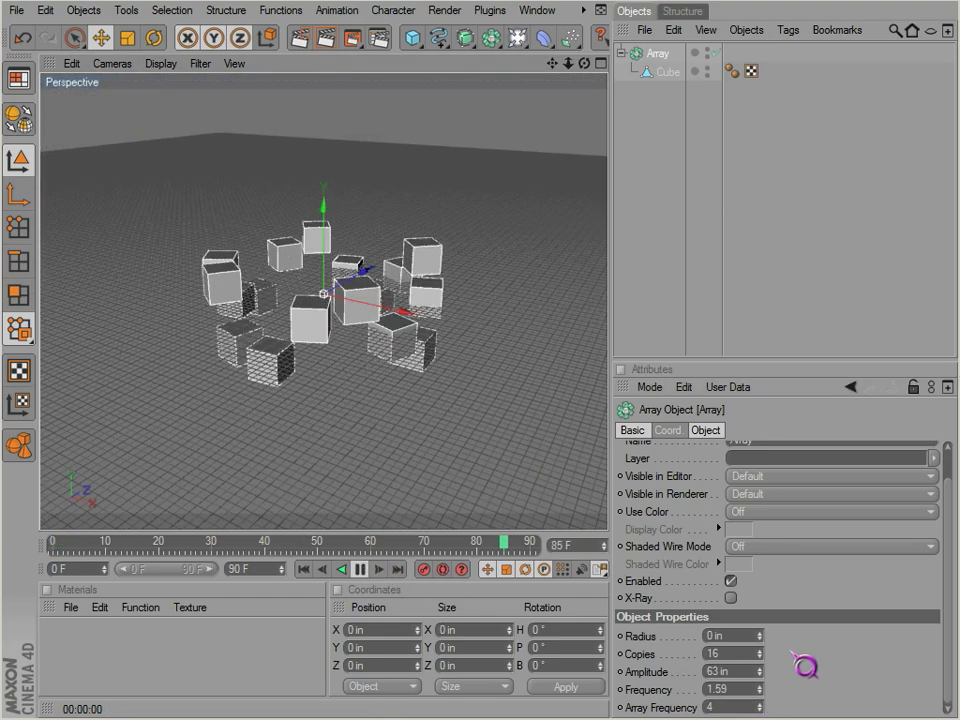
# Set the Array to 78 copies and 4.49 frequency, and play the animation with the object deselected
pyautogui.moveTo(763, 689); pyautogui.dragTo(763, 687)
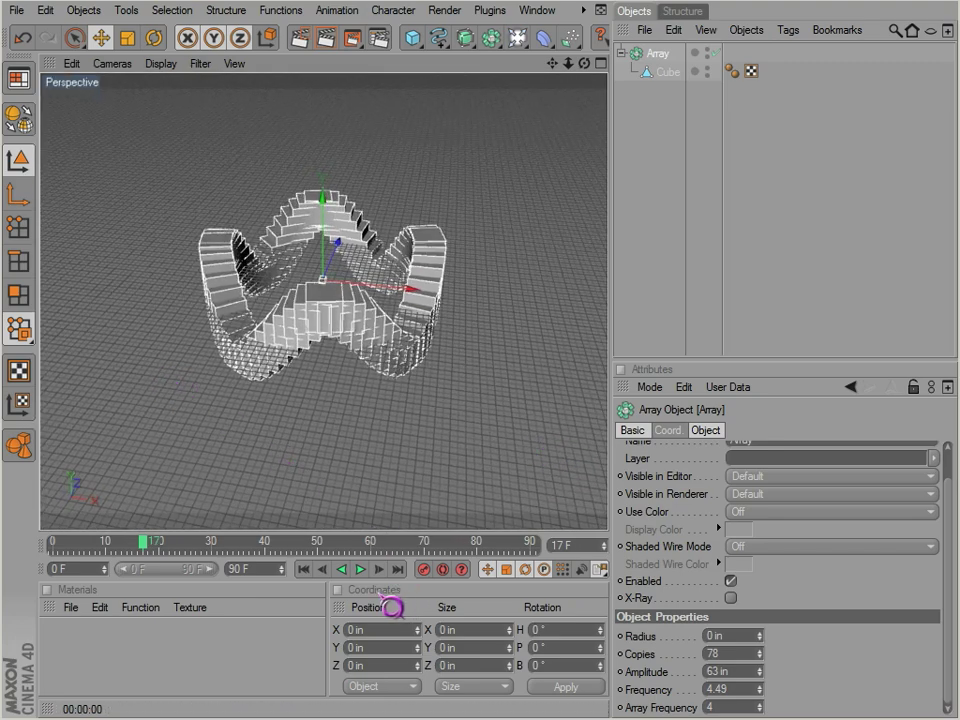
pyautogui.click(361, 569)
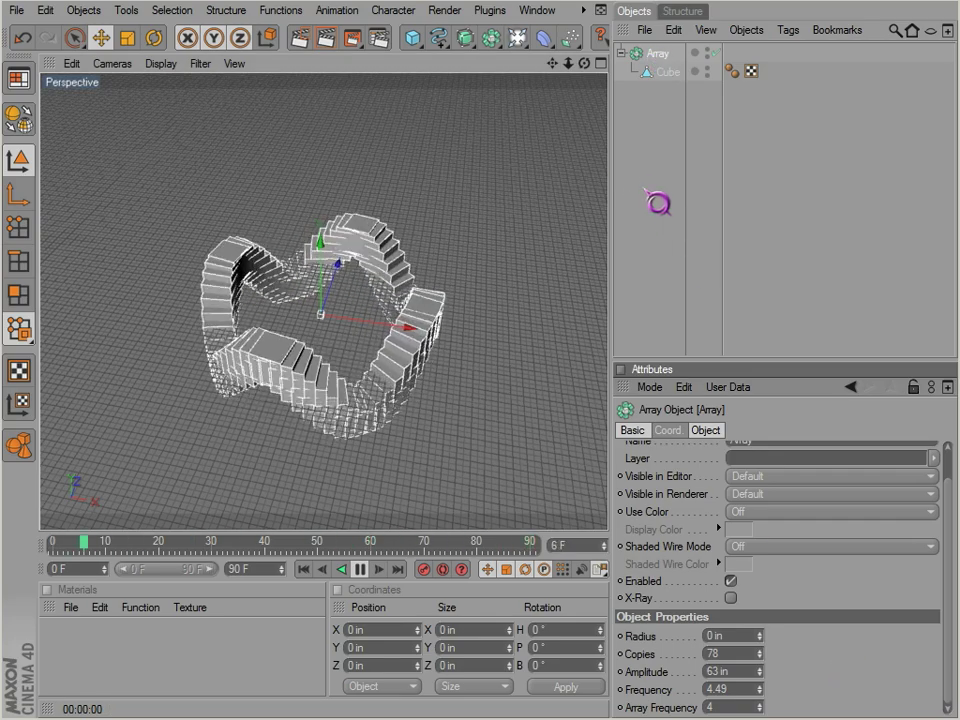
pyautogui.click(656, 198)
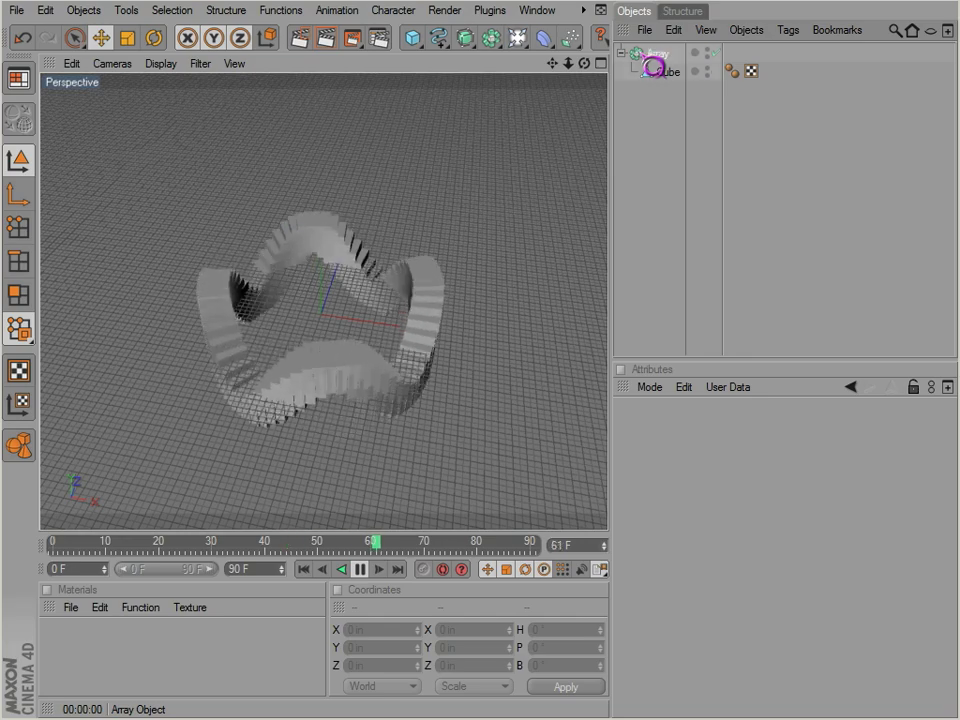
# Delete the Array with its cube, stop playback and return the timeline to frame 0
pyautogui.click(655, 57)
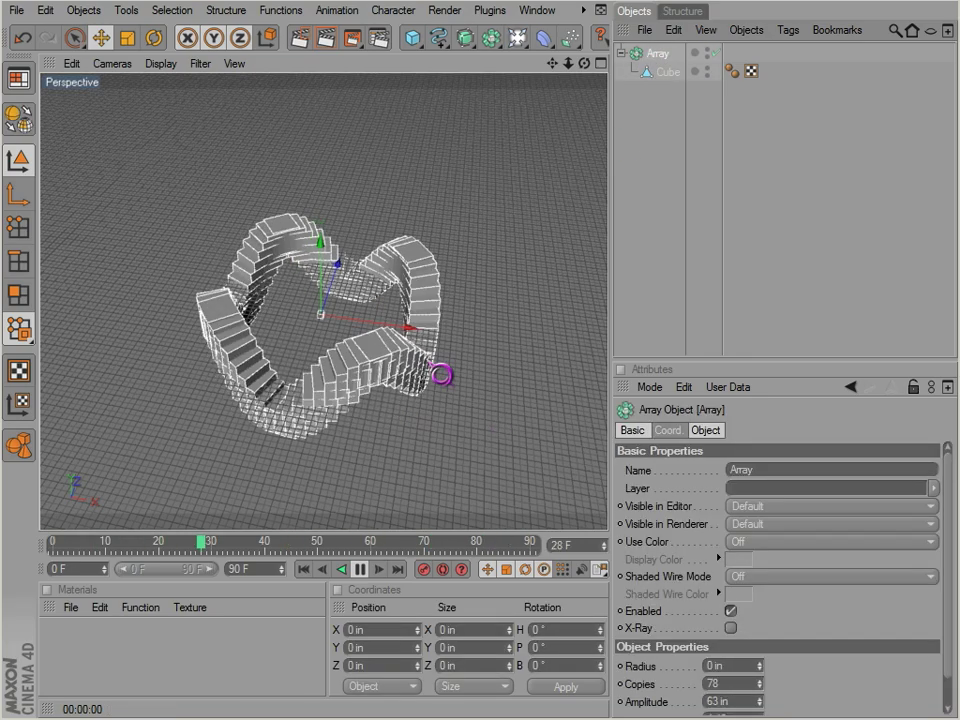
pyautogui.press('Delete')
pyautogui.click(360, 569)
pyautogui.click(303, 569)
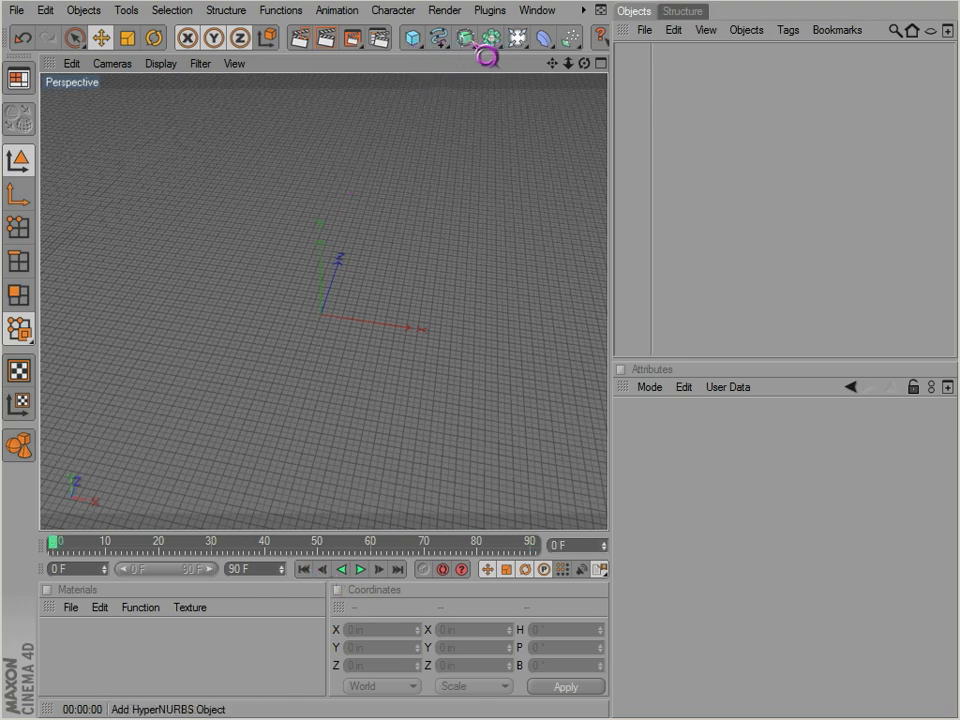
# Add a Symmetry object and a sphere, and make the sphere editable
pyautogui.moveTo(488, 50); pyautogui.dragTo(688, 96)
pyautogui.moveTo(412, 38); pyautogui.dragTo(545, 76)
pyautogui.click(18, 118)
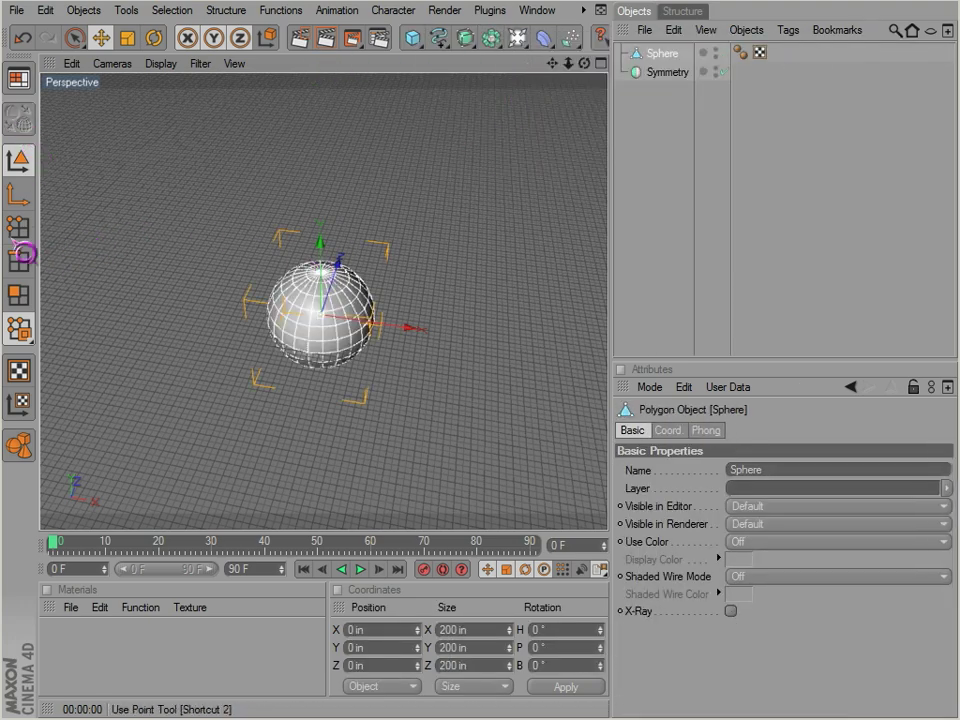
# Move the sphere below Symmetry in the object list and set up point editing with Rectangle Selection in the Front view
pyautogui.click(18, 227)
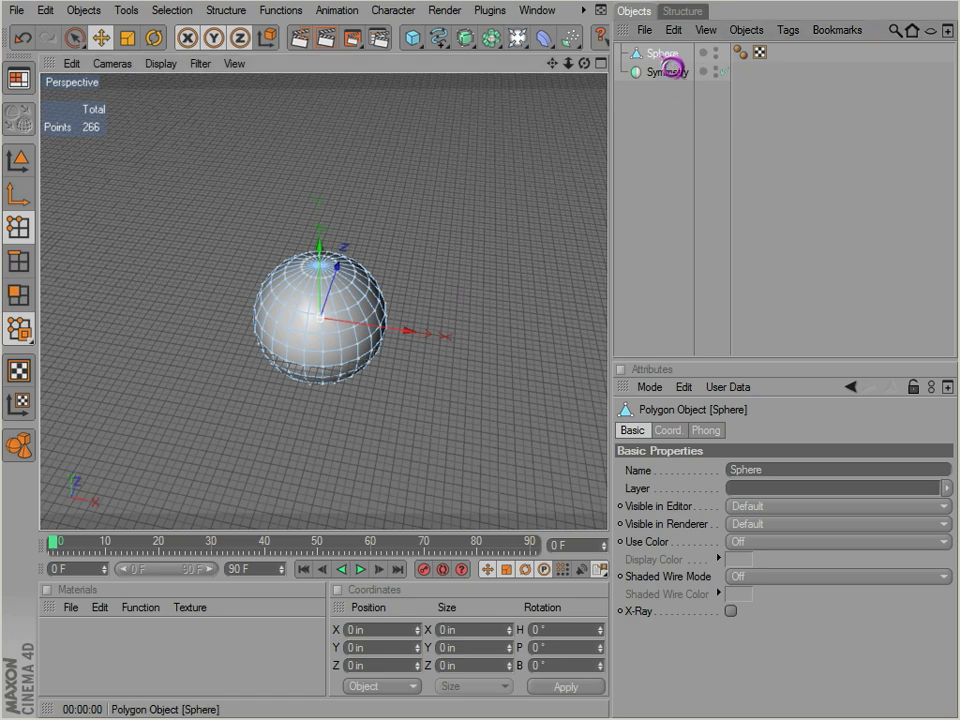
pyautogui.moveTo(670, 103); pyautogui.dragTo(671, 86)
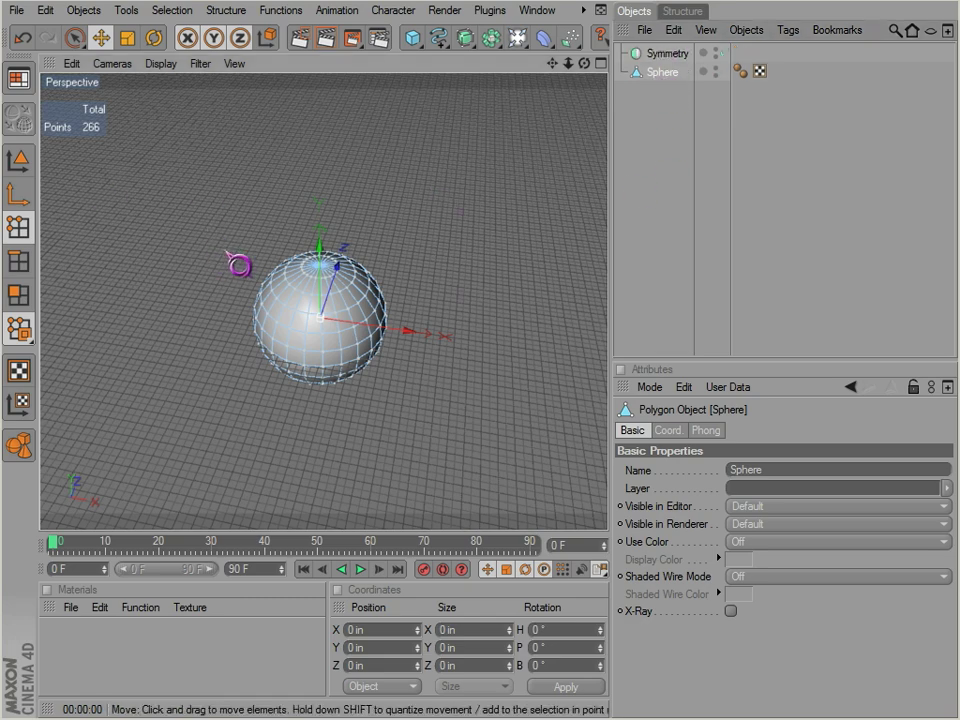
pyautogui.middleClick(549, 455)
pyautogui.middleClick(414, 493)
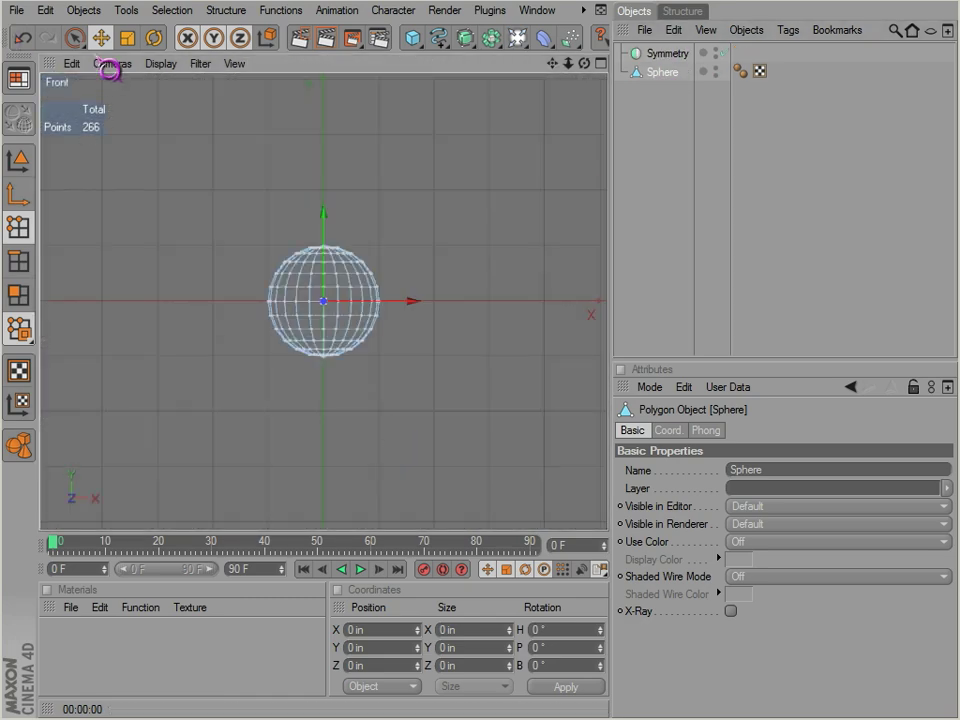
pyautogui.moveTo(80, 42); pyautogui.dragTo(145, 57)
# Try to delete the points on the sphere's negative-X half with a rectangle selection, and undo the deletion
pyautogui.moveTo(210, 170); pyautogui.dragTo(324, 401)
pyautogui.scroll(2, 312, 405)
pyautogui.press('Delete')
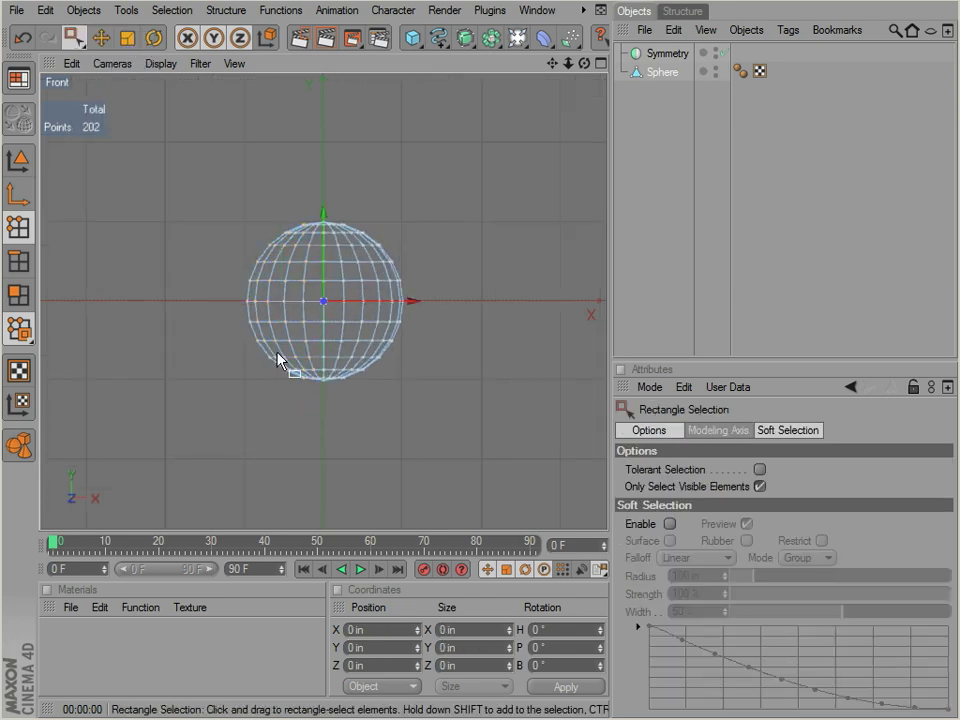
pyautogui.hotkey('ctrl', 'z')
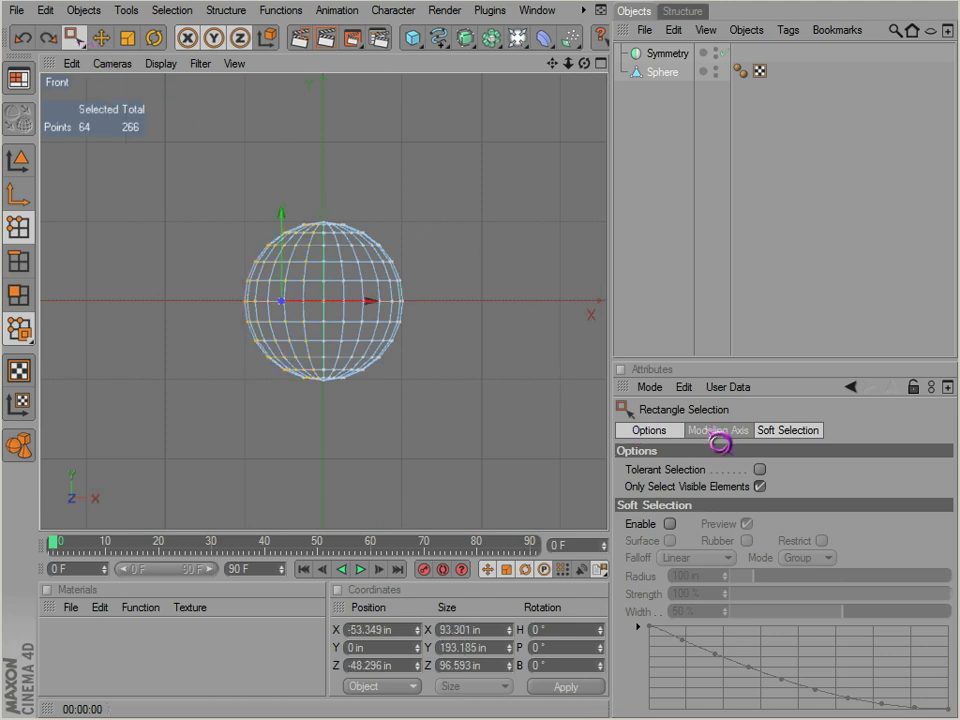
# Disable Only Select Visible Elements and delete all points on the sphere's negative-X half
pyautogui.click(654, 433)
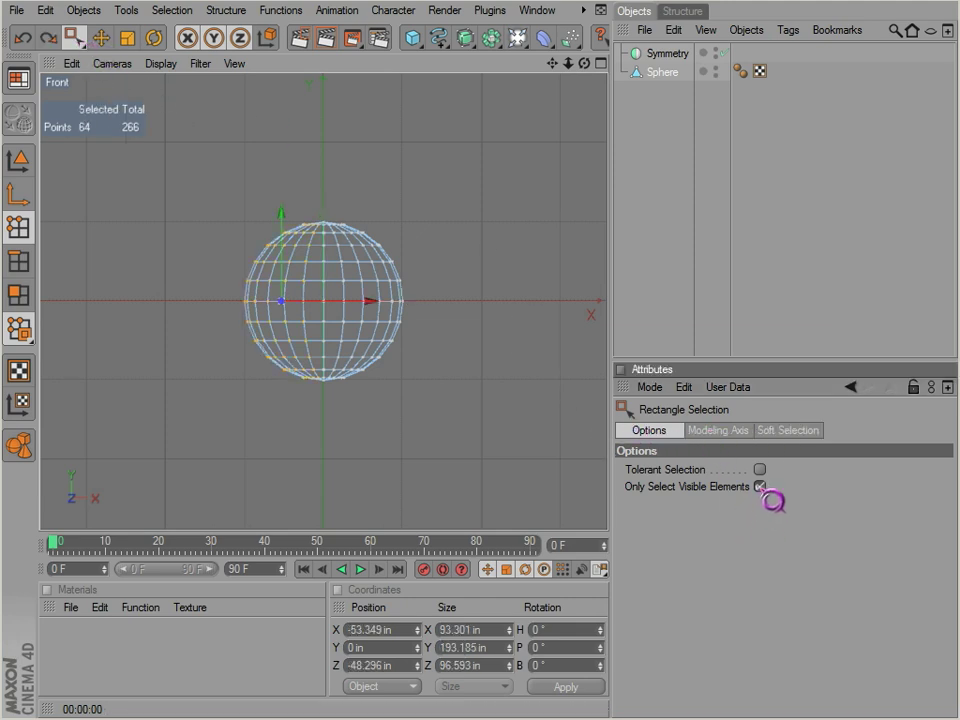
pyautogui.moveTo(191, 139); pyautogui.dragTo(321, 419)
pyautogui.press('Delete')
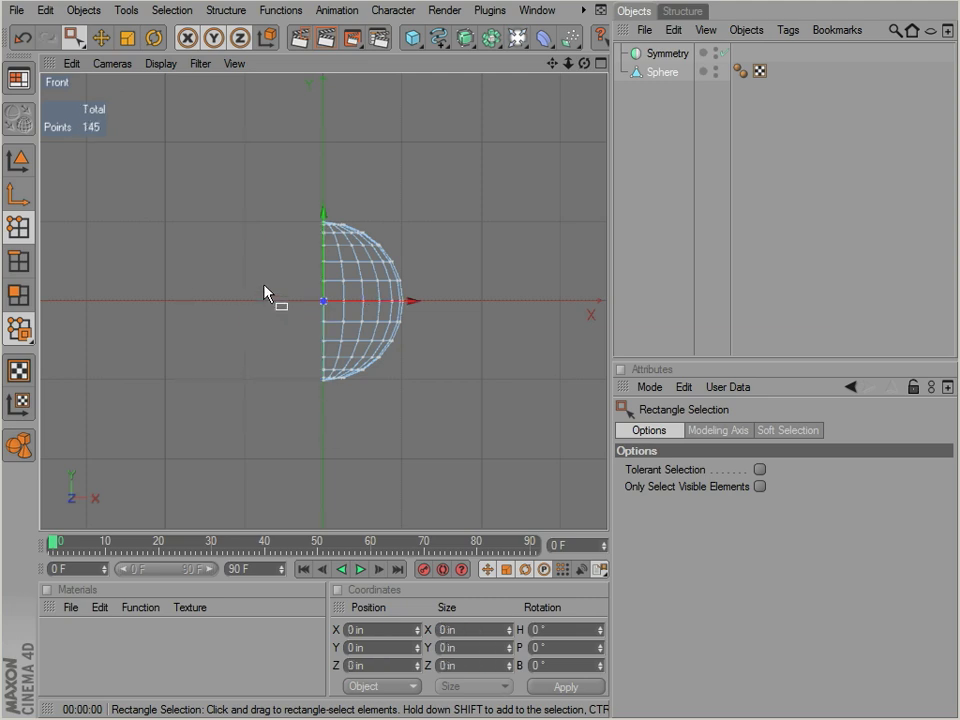
# Return to the Perspective view and make the half sphere a child of the Symmetry object, keeping the sphere selected
pyautogui.press('F1')
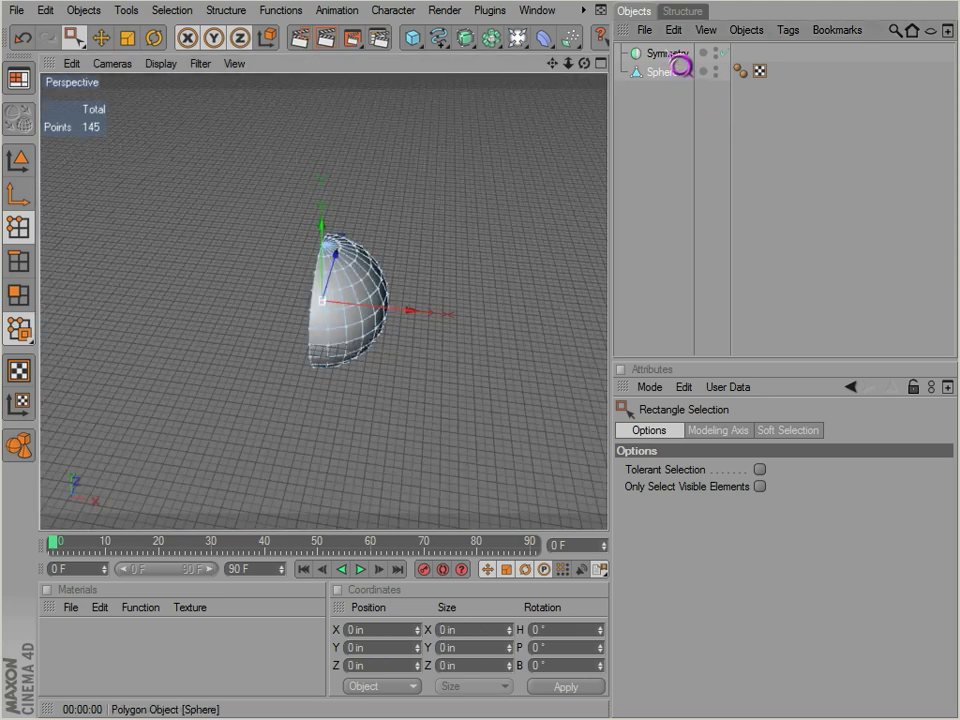
pyautogui.click(656, 122)
pyautogui.click(668, 72)
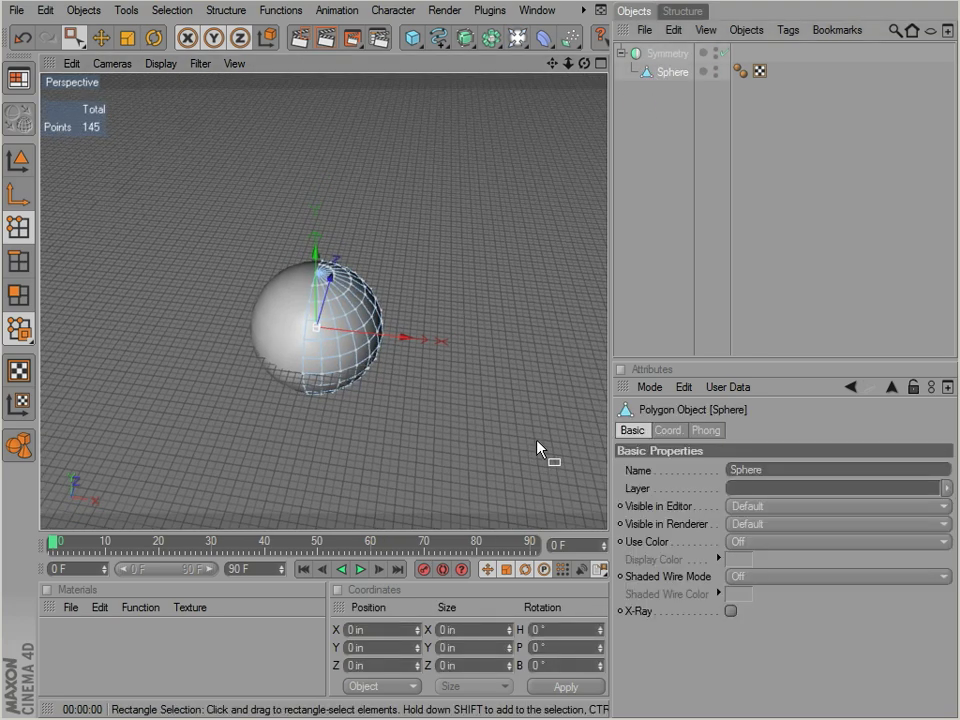
# Delete the points on the half sphere's positive-Z side with a rectangle selection in the Top view and return to Perspective
pyautogui.middleClick(222, 288)
pyautogui.middleClick(446, 221)
pyautogui.moveTo(238, 171); pyautogui.dragTo(408, 298)
pyautogui.press('Delete')
pyautogui.middleClick(375, 332)
pyautogui.middleClick(246, 257)
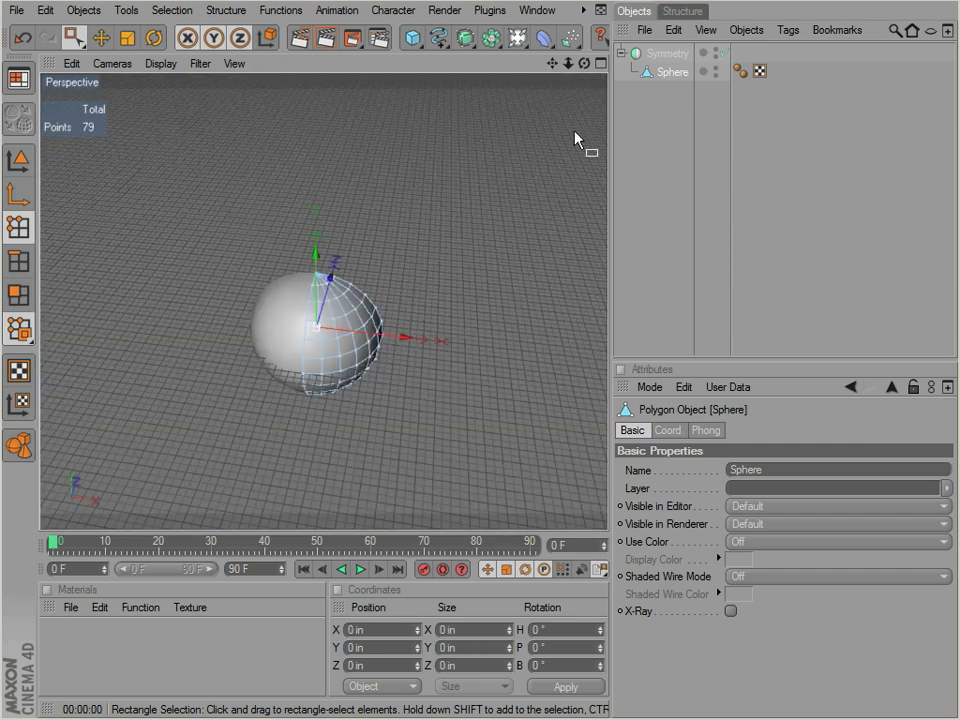
# Add a second Symmetry object as parent of the existing Symmetry and set its Mirror Plane to XY
pyautogui.moveTo(464, 38); pyautogui.dragTo(656, 55)
pyautogui.click(653, 70)
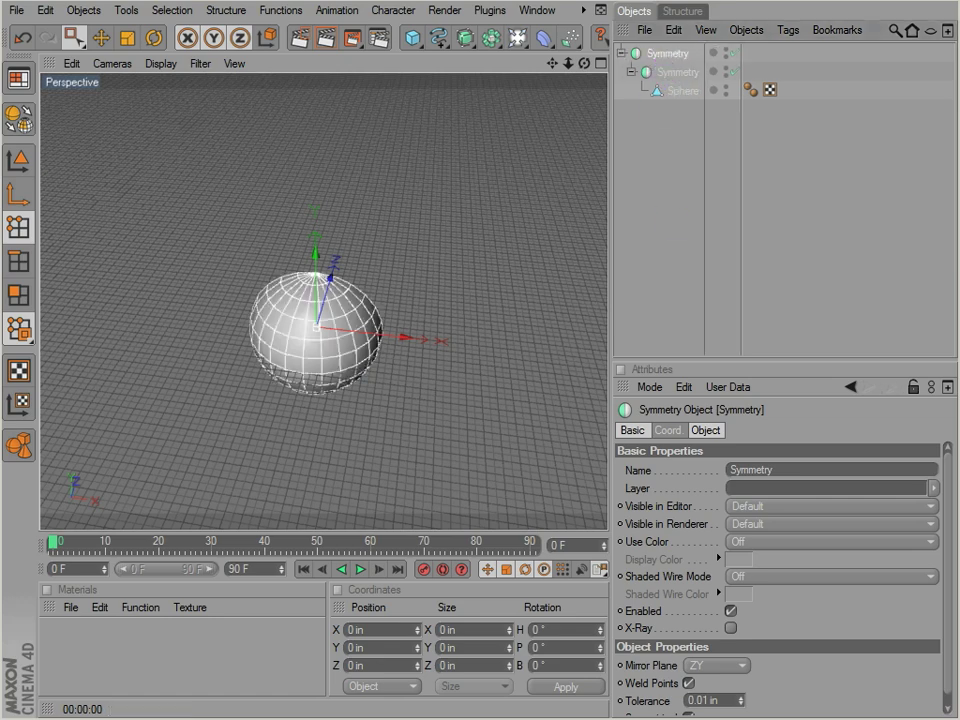
pyautogui.scroll(-1, 950, 665)
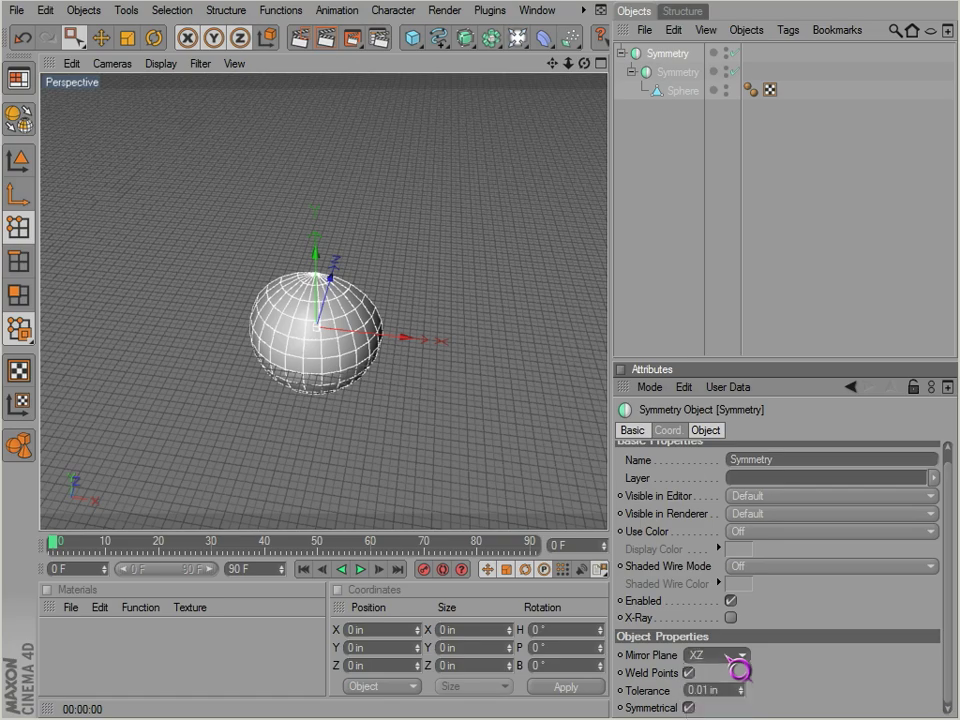
pyautogui.scroll(2, 728, 656)
pyautogui.keyDown('alt'); pyautogui.moveTo(461, 418); pyautogui.dragTo(542, 434); pyautogui.keyUp('alt')
pyautogui.scroll(5, 366, 452)
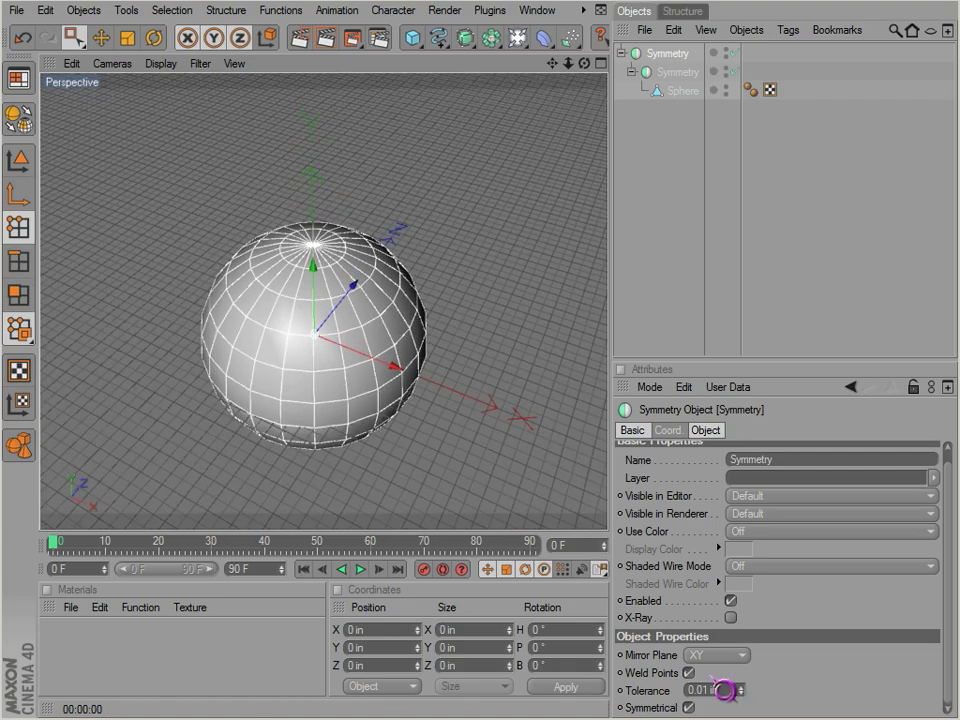
# Turn off Weld Points on the outer Symmetry, render the view to check the seam, and turn Weld Points back on
pyautogui.click(689, 674)
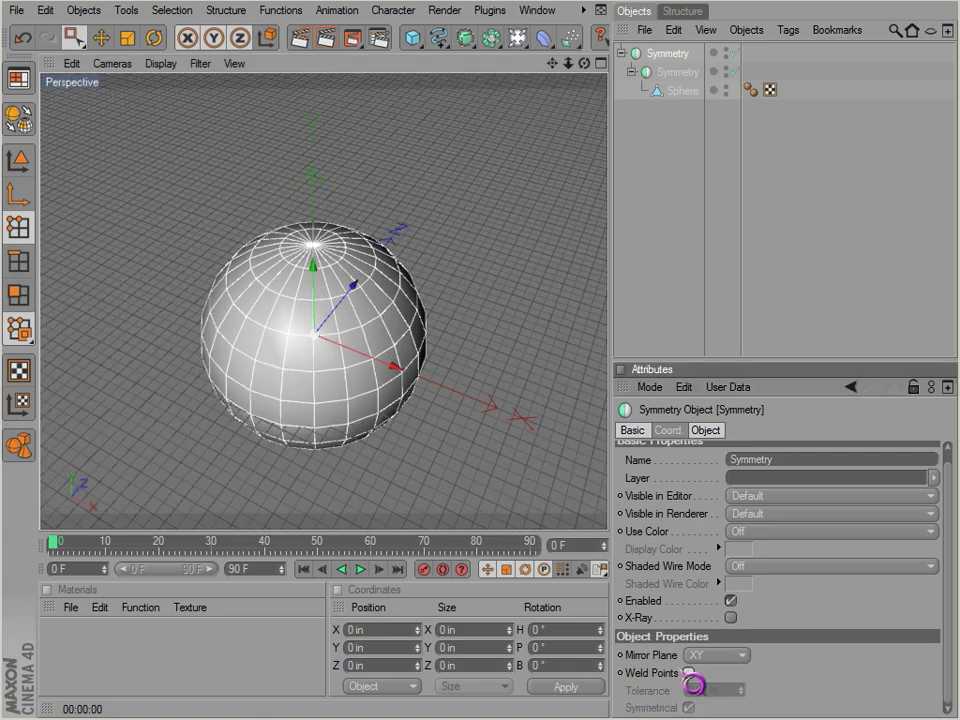
pyautogui.keyDown('alt'); pyautogui.moveTo(538, 441); pyautogui.dragTo(311, 474); pyautogui.keyUp('alt')
pyautogui.hotkey('ctrl', 'r')
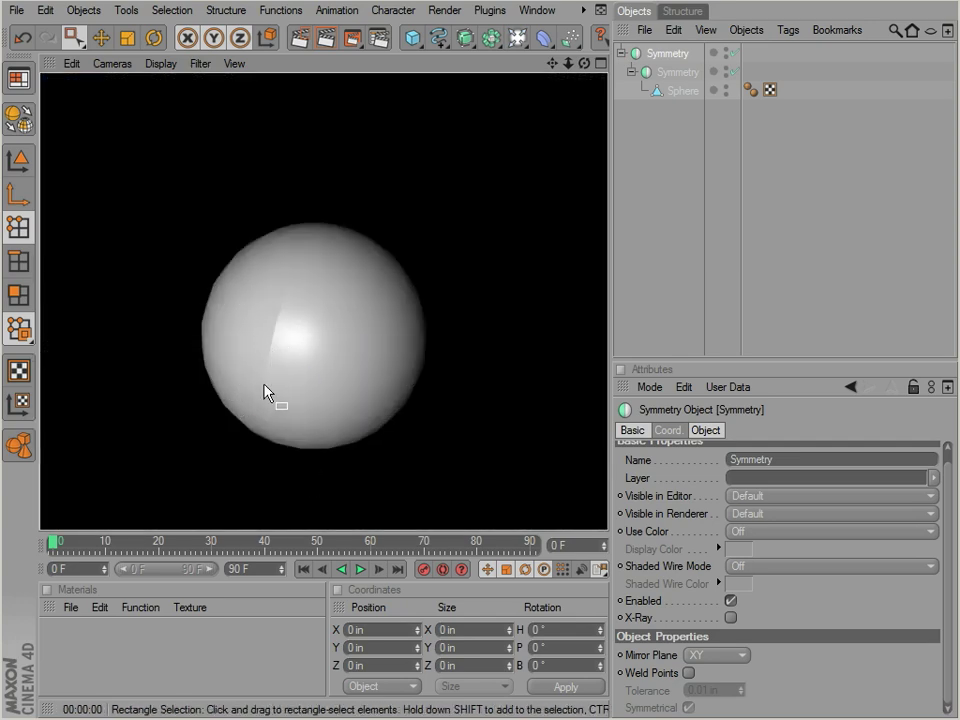
pyautogui.click(279, 426)
pyautogui.click(615, 631)
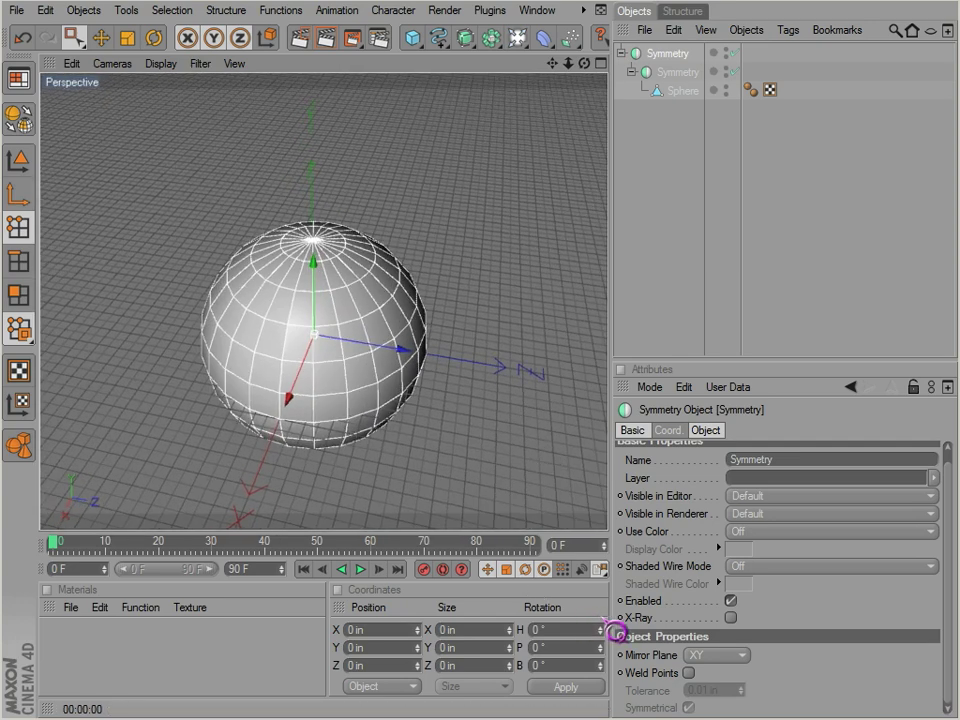
pyautogui.click(688, 672)
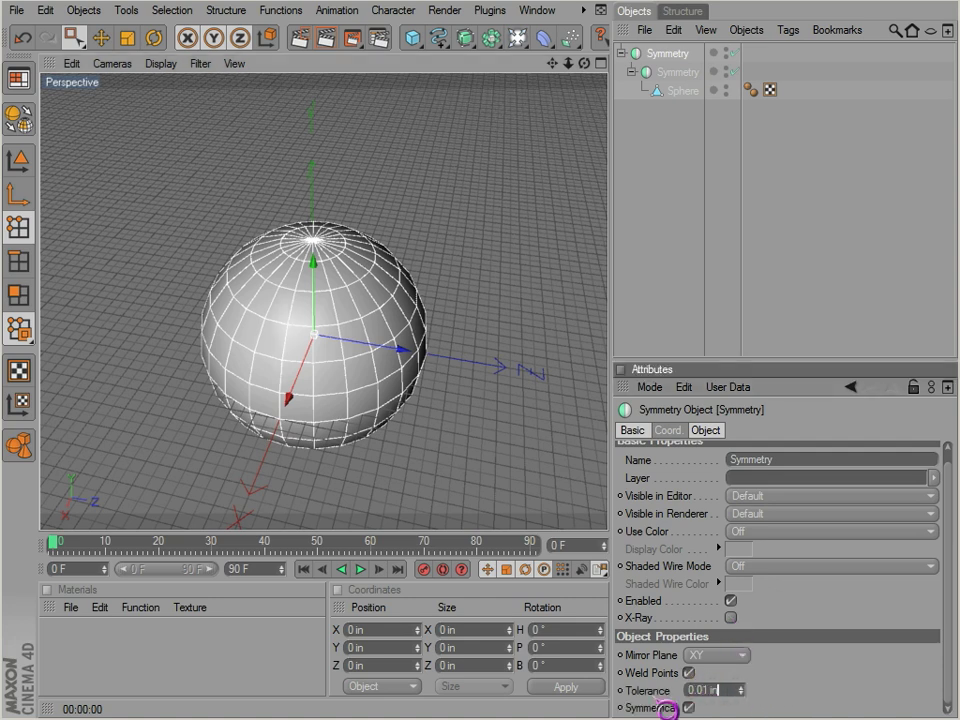
# Shift a point on the Sphere's front seam to about X 0.598 in and render the view
pyautogui.keyDown('alt'); pyautogui.moveTo(538, 442); pyautogui.dragTo(544, 416, button='middle'); pyautogui.keyUp('alt')
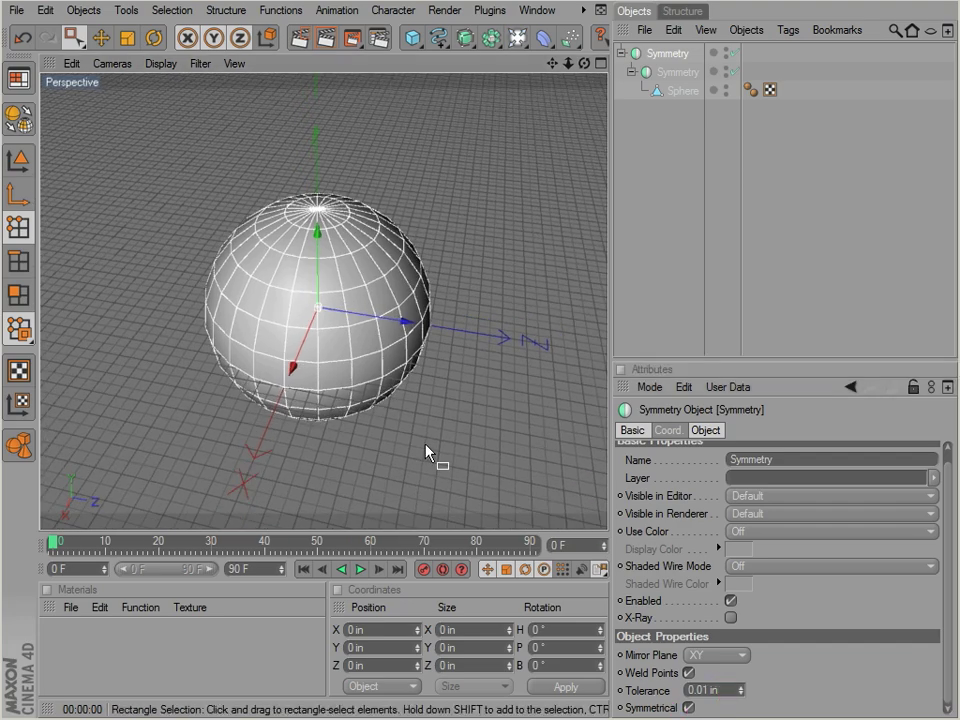
pyautogui.keyDown('alt'); pyautogui.moveTo(538, 442); pyautogui.dragTo(700, 442); pyautogui.keyUp('alt')
pyautogui.click(684, 91)
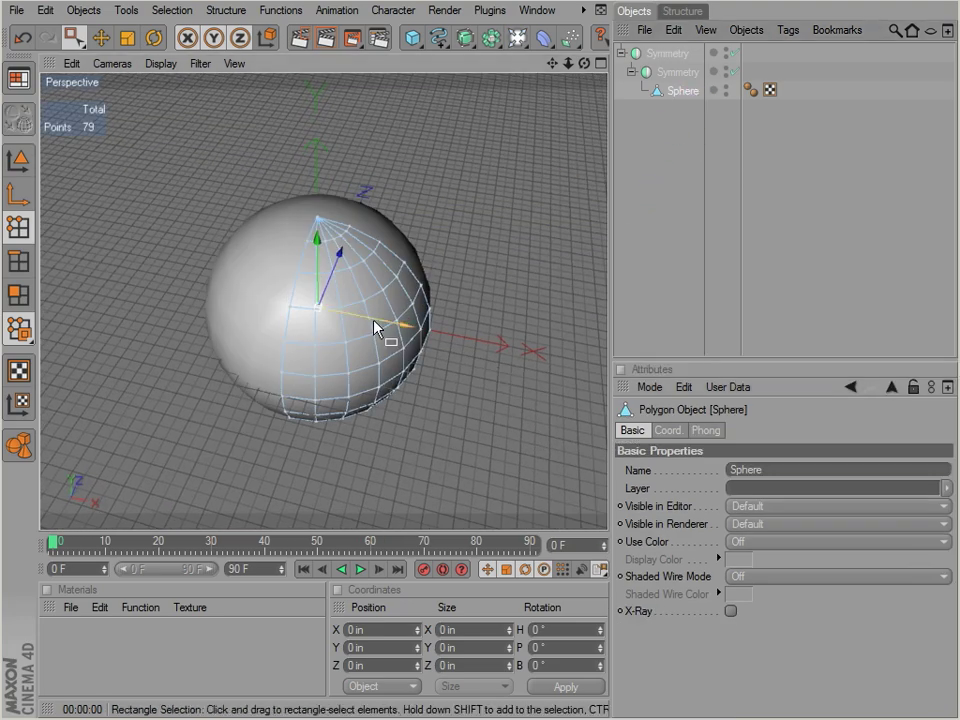
pyautogui.click(305, 353)
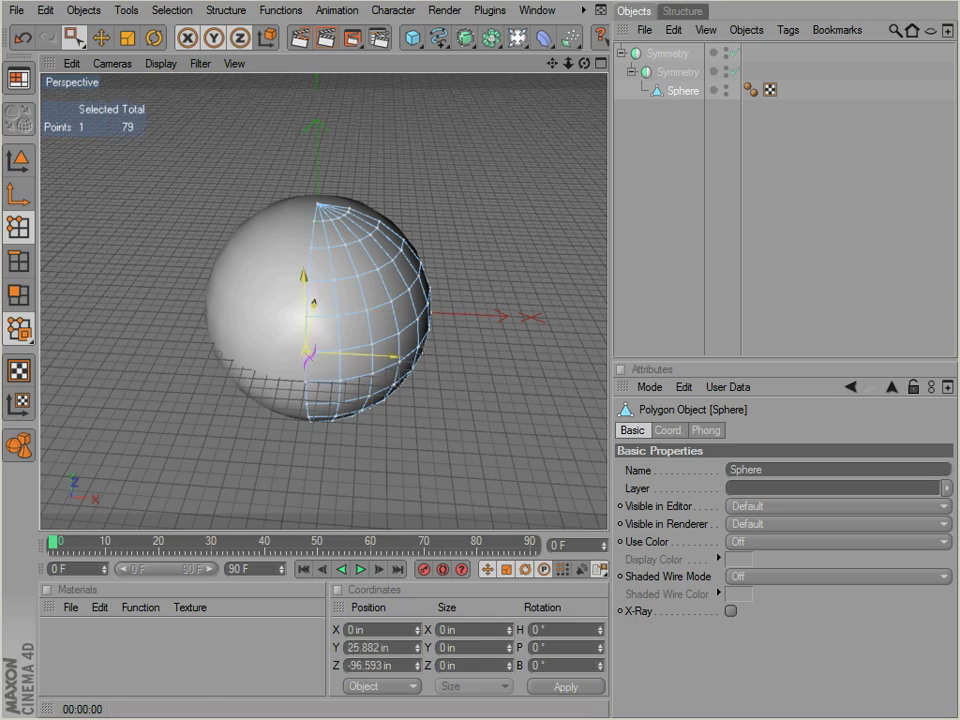
pyautogui.scroll(1, 305, 353)
pyautogui.moveTo(324, 361); pyautogui.dragTo(327, 361)
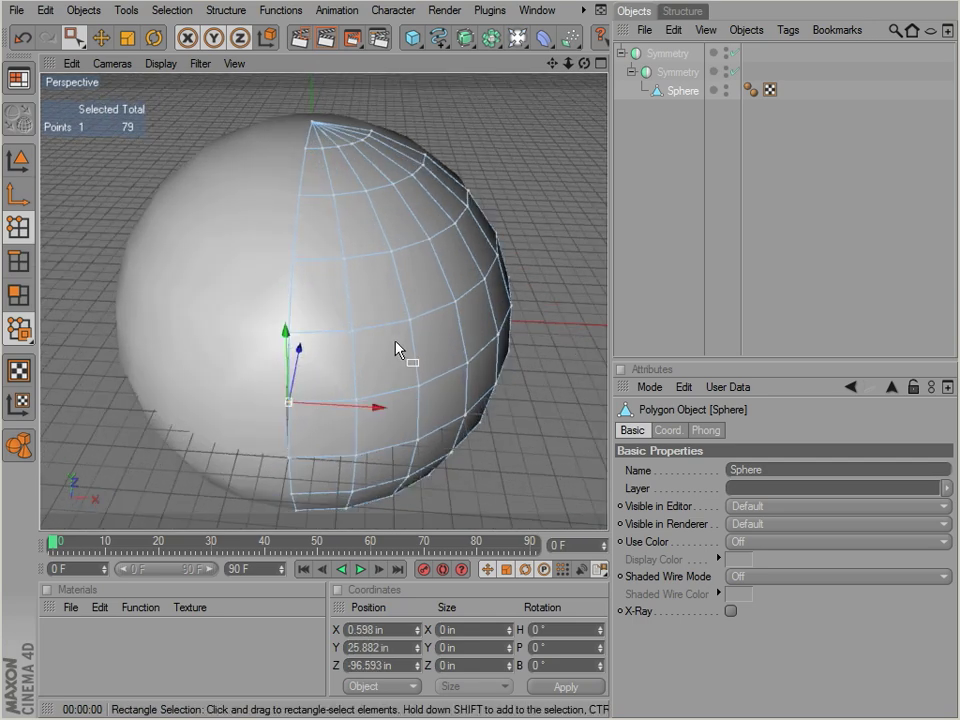
pyautogui.moveTo(375, 367); pyautogui.dragTo(375, 369)
pyautogui.hotkey('ctrl', 'r')
pyautogui.scroll(-2, 320, 458)
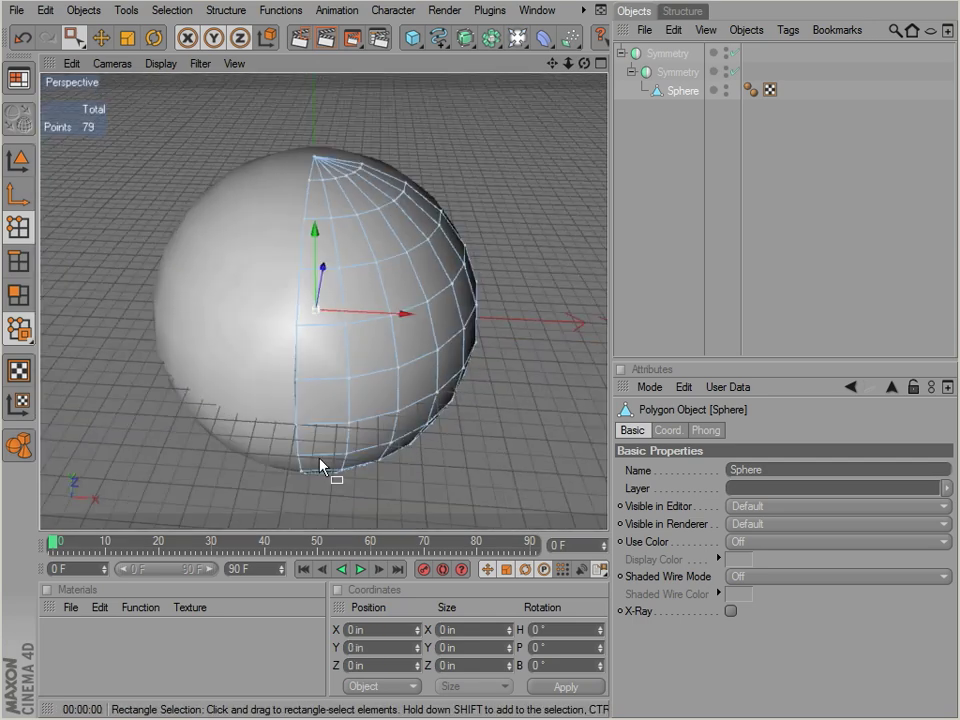
# Reset the seam point's X position to 0 in and deselect the point
pyautogui.scroll(1, 297, 411)
pyautogui.click(385, 630)
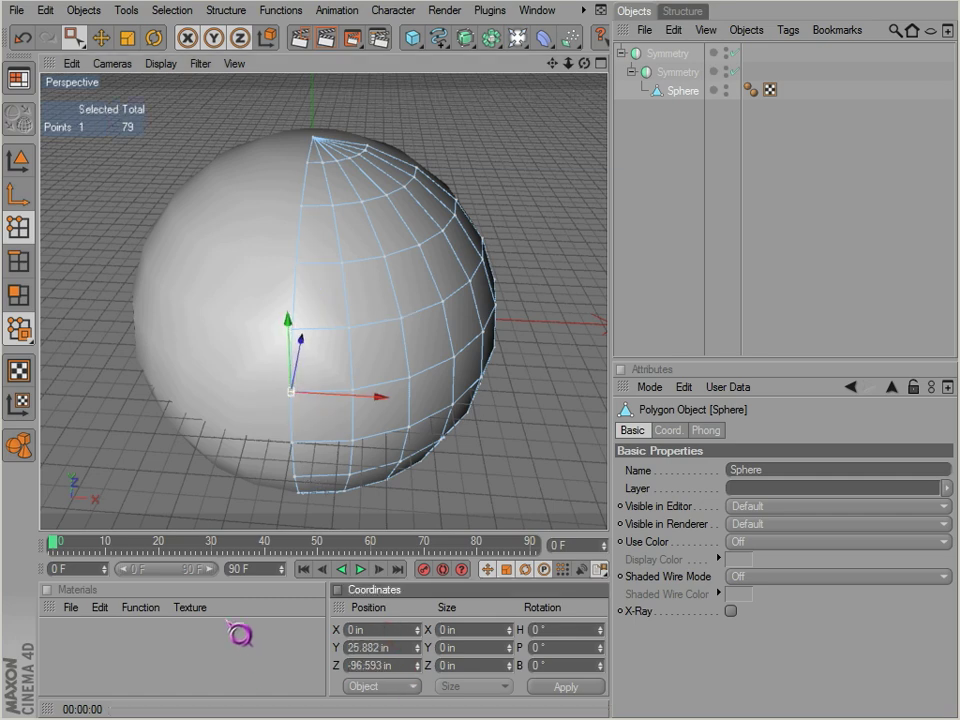
pyautogui.click(211, 342)
pyautogui.scroll(-2, 211, 342)
# Delete the outer Symmetry object together with its children
pyautogui.keyDown('alt'); pyautogui.moveTo(211, 342); pyautogui.dragTo(561, 236); pyautogui.keyUp('alt')
pyautogui.click(656, 67)
pyautogui.press('Delete')
# Add a Boole object and a Cube primitive to the scene
pyautogui.moveTo(491, 40); pyautogui.dragTo(695, 66)
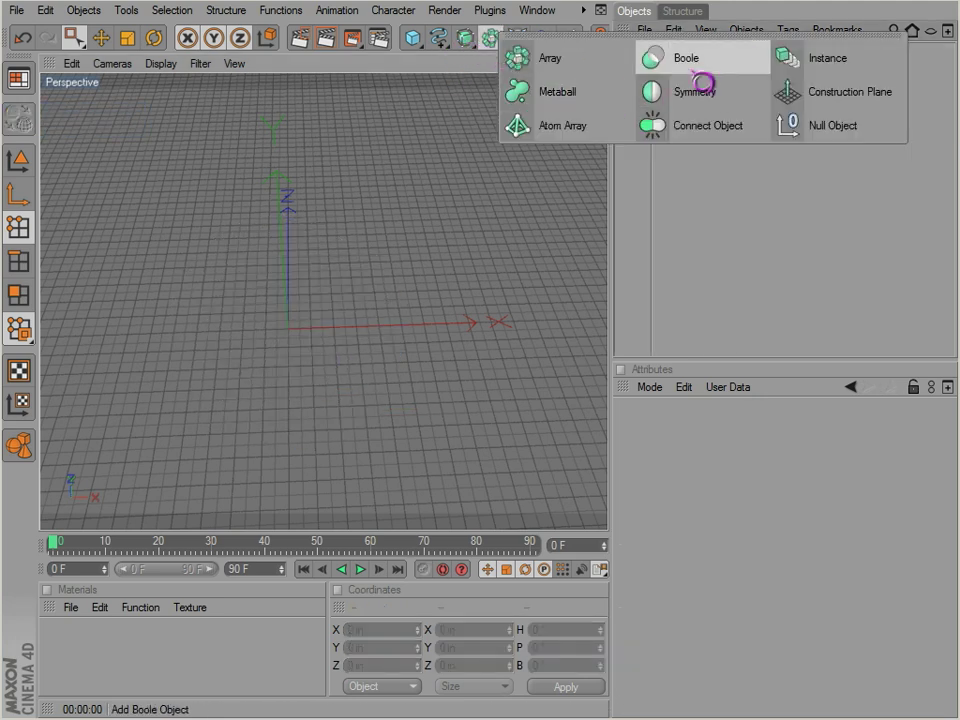
pyautogui.moveTo(755, 86); pyautogui.dragTo(711, 76)
pyautogui.click(416, 45)
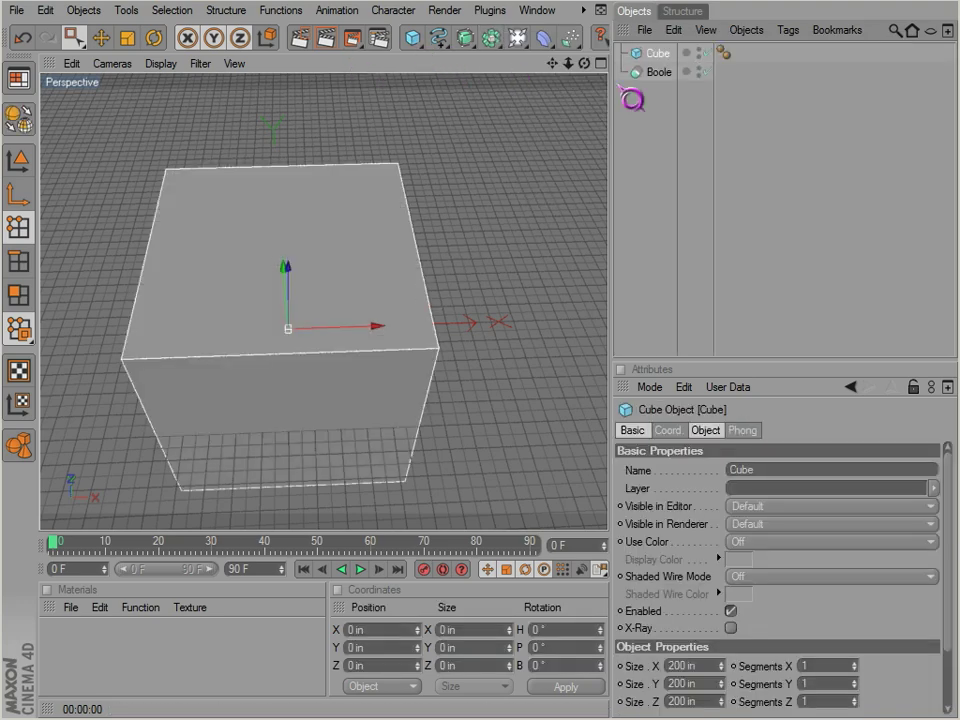
pyautogui.keyDown('alt'); pyautogui.moveTo(536, 439); pyautogui.dragTo(537, 440); pyautogui.keyUp('alt')
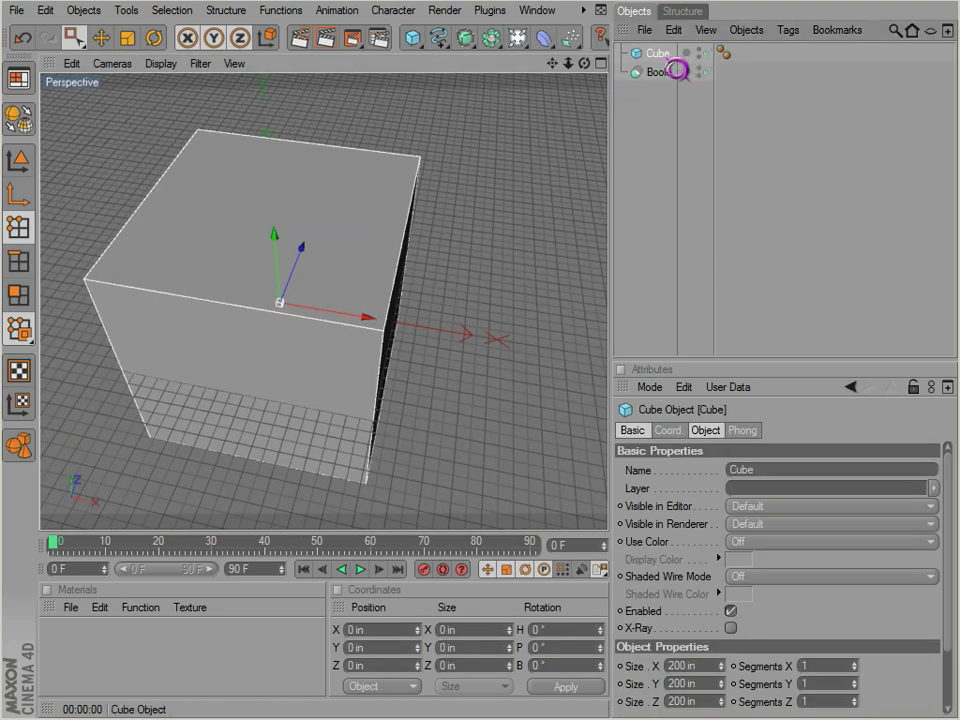
# Duplicate the cube as a smaller one of about 119.8 in and move it along X partly outside the large cube
pyautogui.press('t')
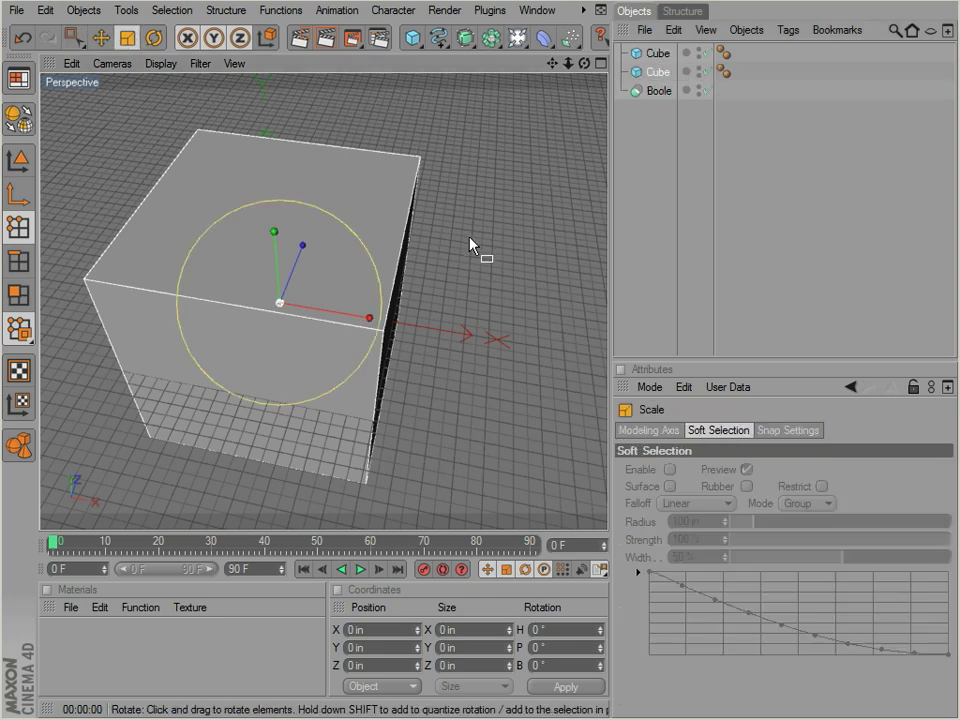
pyautogui.press('e')
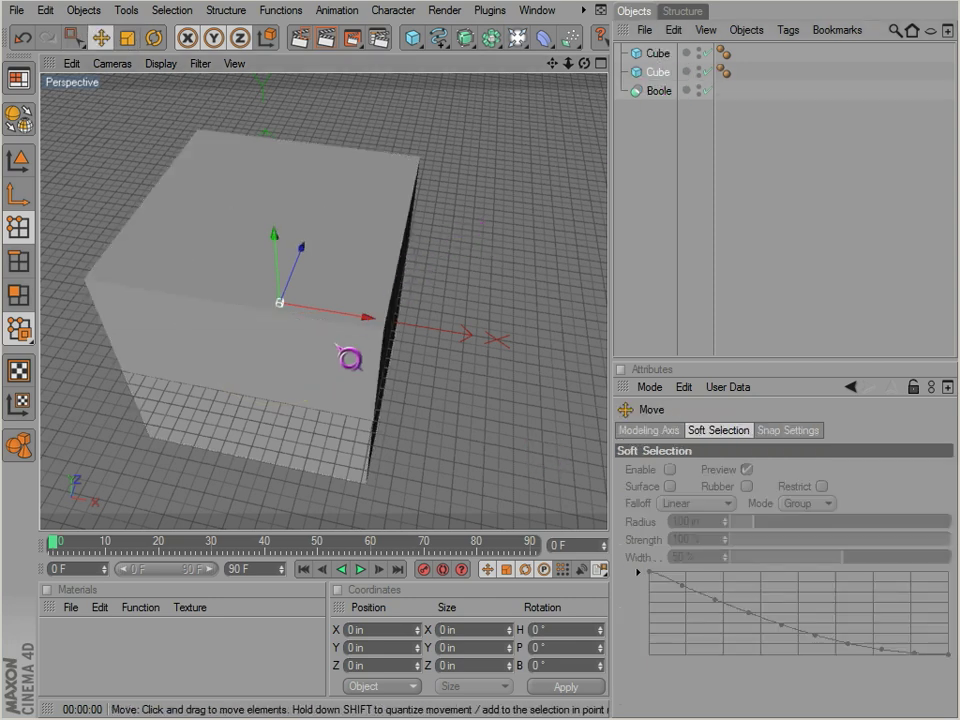
pyautogui.moveTo(369, 330); pyautogui.dragTo(482, 352)
pyautogui.keyDown('alt'); pyautogui.moveTo(319, 404); pyautogui.dragTo(436, 313); pyautogui.keyUp('alt')
pyautogui.keyDown('alt'); pyautogui.moveTo(551, 450); pyautogui.dragTo(521, 242); pyautogui.keyUp('alt')
# Make both cubes children of the Boole object, with the large cube above the small one
pyautogui.click(659, 89)
pyautogui.keyDown('shift'); pyautogui.click(660, 55); pyautogui.keyUp('shift')
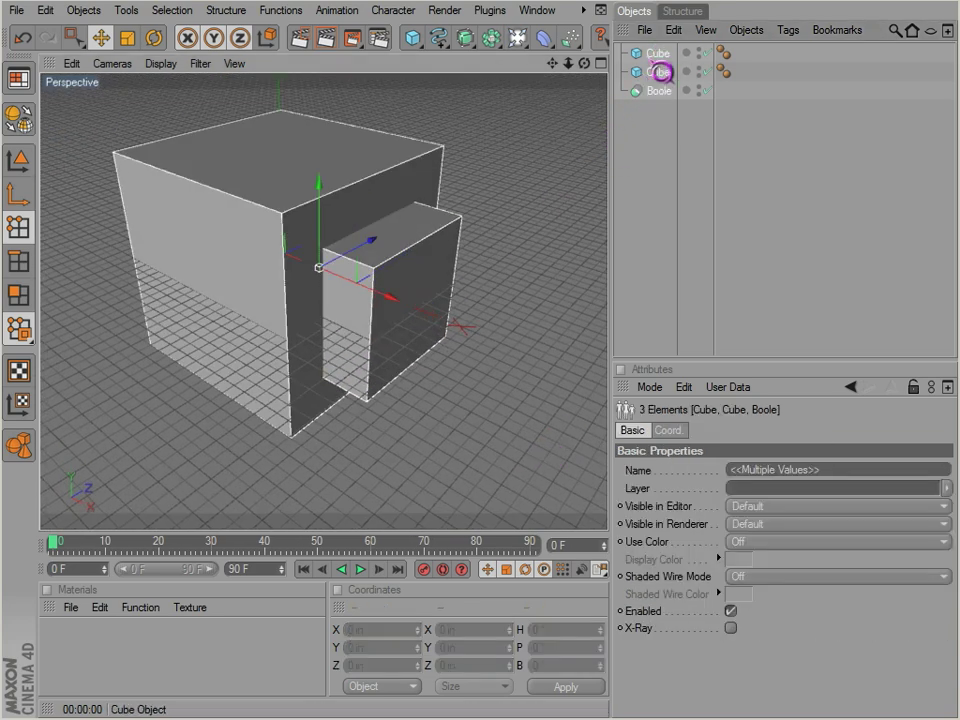
pyautogui.click(646, 156)
pyautogui.click(658, 74)
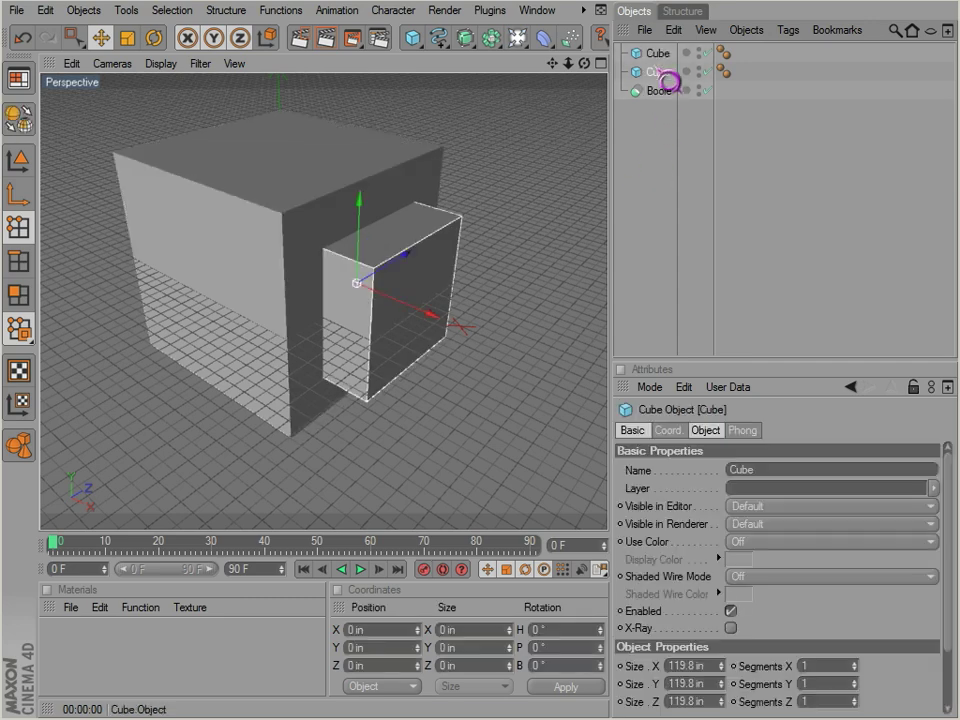
pyautogui.keyDown('shift'); pyautogui.click(659, 56); pyautogui.keyUp('shift')
pyautogui.moveTo(668, 100); pyautogui.dragTo(665, 95)
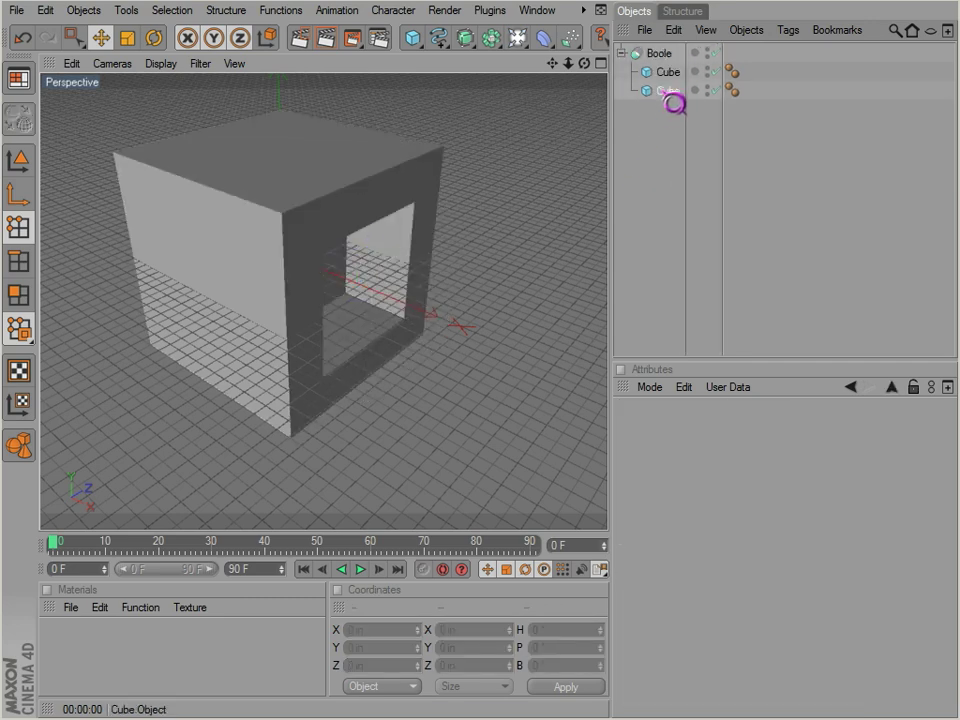
# Select the small subtracting cube and examine the Boole cut from several angles in wireframe display, returning to Gouraud Shading
pyautogui.click(670, 96)
pyautogui.keyDown('alt'); pyautogui.moveTo(140, 330); pyautogui.dragTo(290, 292); pyautogui.keyUp('alt')
pyautogui.keyDown('alt'); pyautogui.moveTo(500, 241); pyautogui.dragTo(706, 122); pyautogui.keyUp('alt')
pyautogui.keyDown('alt'); pyautogui.moveTo(565, 150); pyautogui.dragTo(550, 455); pyautogui.keyUp('alt')
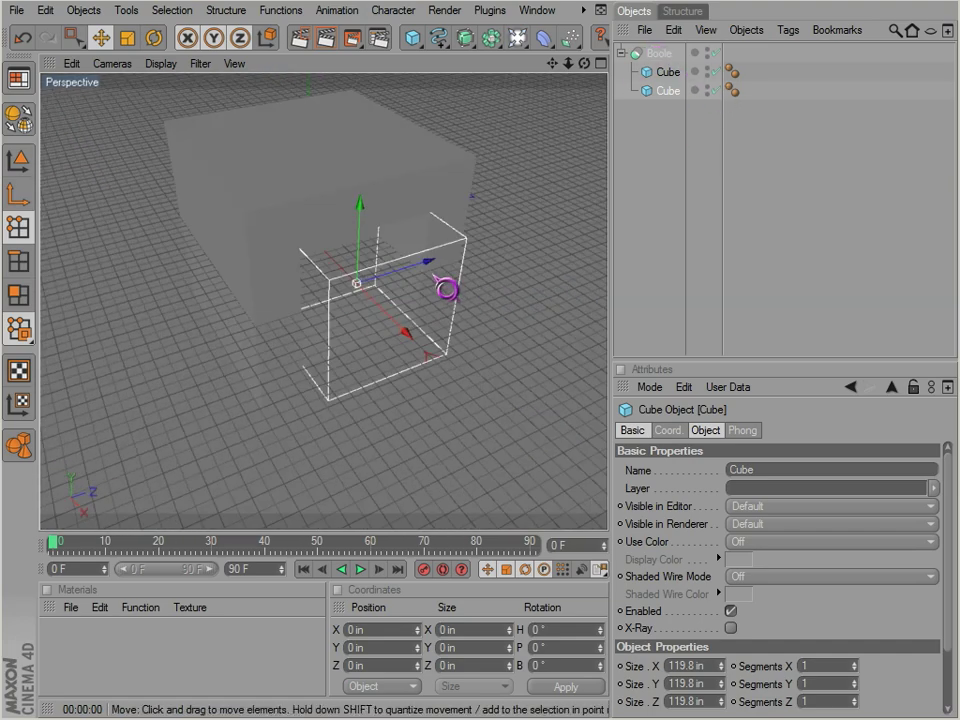
pyautogui.keyDown('alt'); pyautogui.moveTo(446, 289); pyautogui.dragTo(455, 232); pyautogui.keyUp('alt')
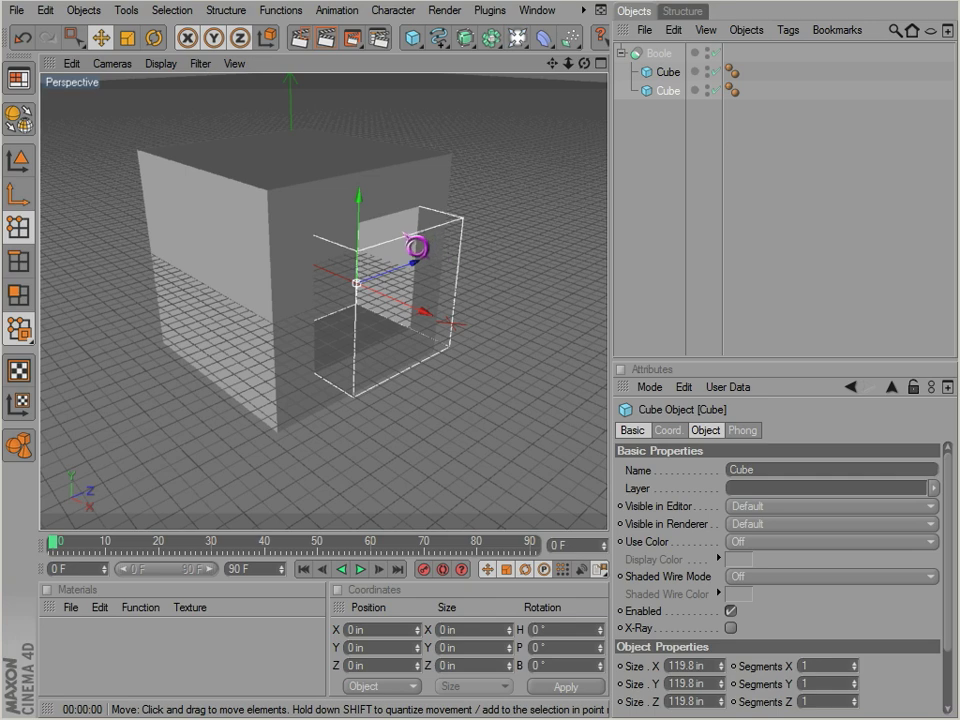
pyautogui.press('n')
pyautogui.press('h')
pyautogui.click(160, 63)
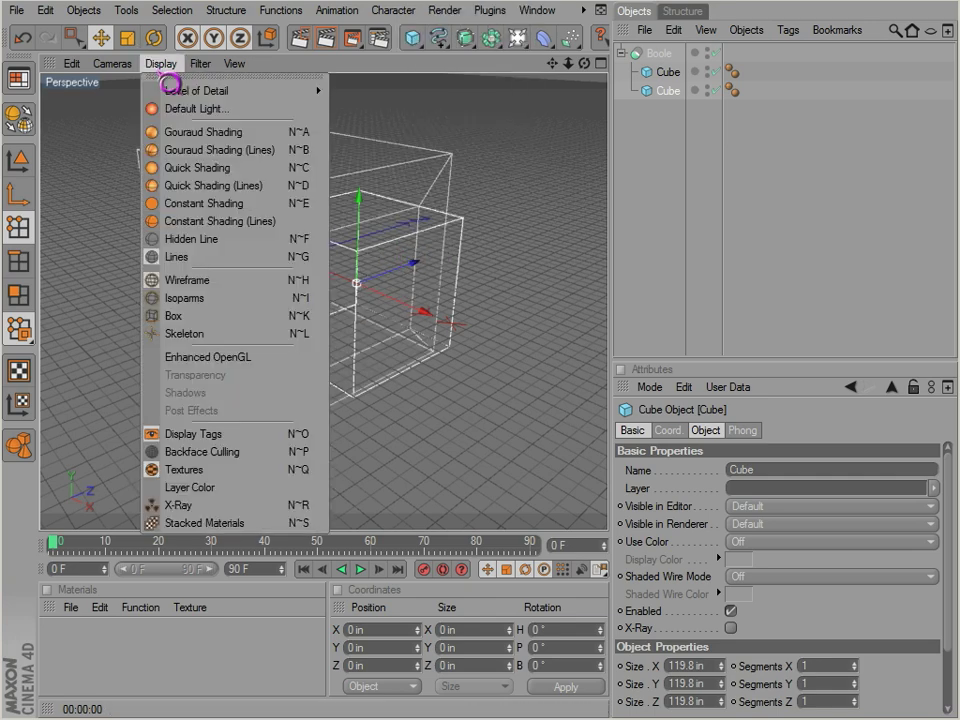
pyautogui.click(172, 258)
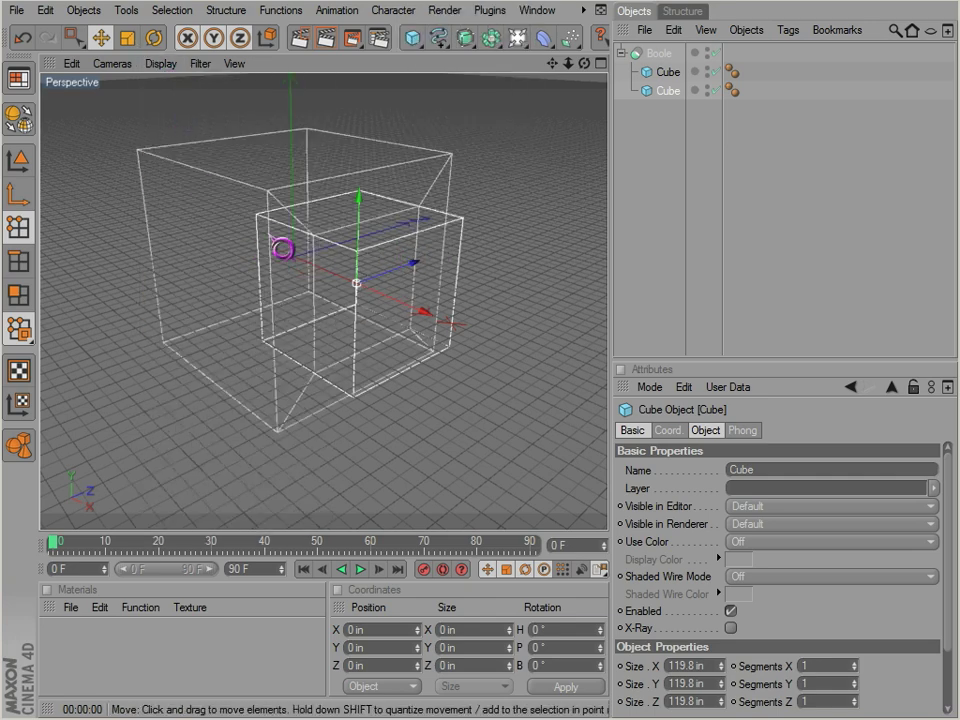
pyautogui.moveTo(281, 246)
pyautogui.keyDown('alt'); pyautogui.mouseDown()
pyautogui.moveTo(518, 447)
pyautogui.moveTo(551, 454)
pyautogui.moveTo(236, 259)
pyautogui.mouseUp(); pyautogui.keyUp('alt')
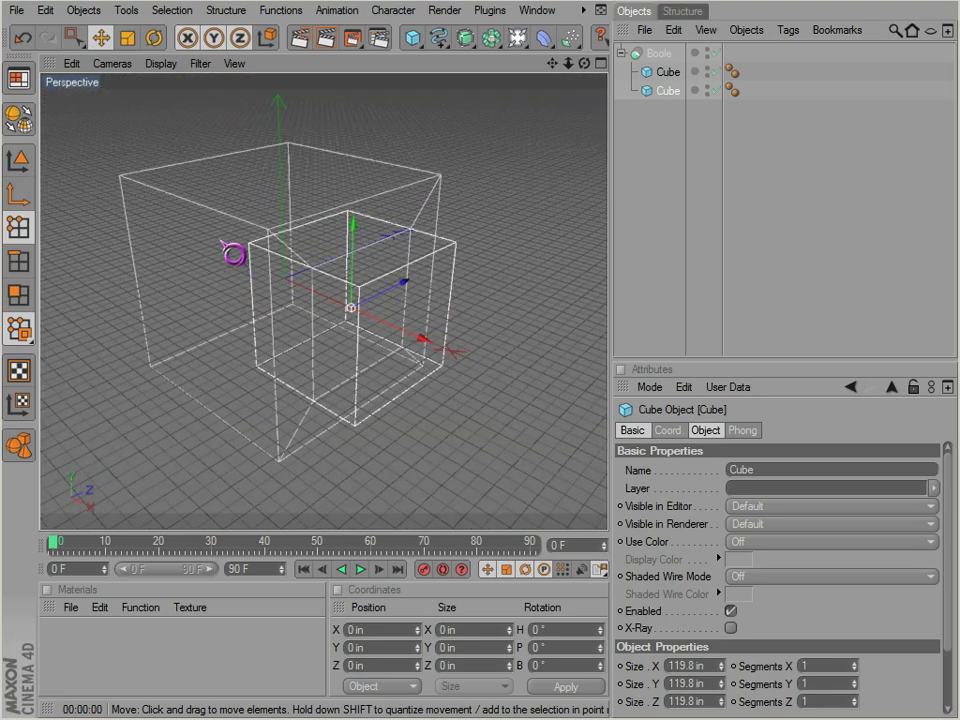
pyautogui.press('n')
pyautogui.press('a')
# Render the view of the cut and move the subtracting cube toward negative Z so it cuts through the large cube's corner
pyautogui.keyDown('alt'); pyautogui.moveTo(238, 364); pyautogui.dragTo(432, 321); pyautogui.keyUp('alt')
pyautogui.hotkey('ctrl', 'r')
pyautogui.hotkey('ctrl', 'r')
pyautogui.keyDown('alt'); pyautogui.moveTo(388, 392); pyautogui.dragTo(536, 444); pyautogui.keyUp('alt')
pyautogui.moveTo(423, 290); pyautogui.dragTo(422, 360)
pyautogui.keyDown('alt'); pyautogui.moveTo(362, 386); pyautogui.dragTo(405, 290); pyautogui.keyUp('alt')
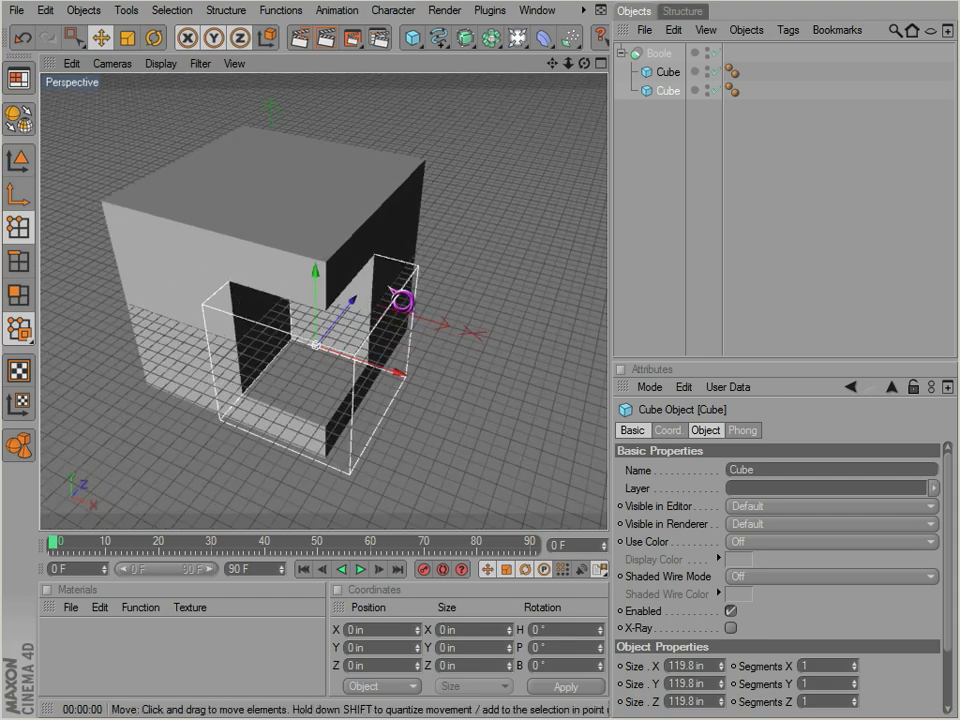
# Examine the corner cut in wireframe display and switch the viewport to Gouraud Shading (Lines)
pyautogui.keyDown('alt'); pyautogui.moveTo(548, 455); pyautogui.dragTo(549, 452); pyautogui.keyUp('alt')
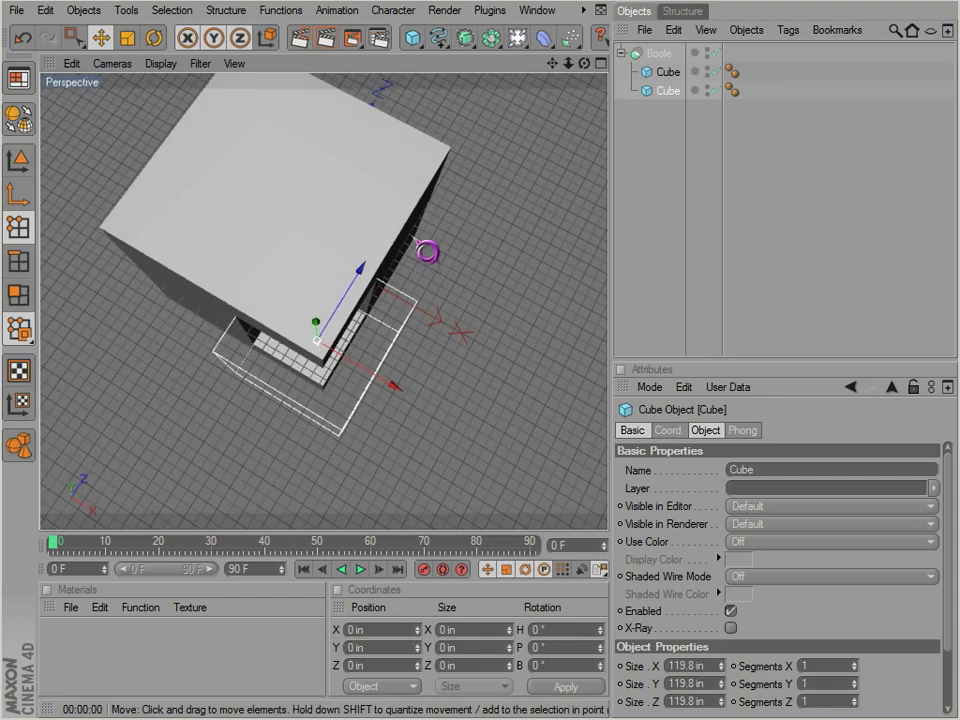
pyautogui.keyDown('alt'); pyautogui.moveTo(429, 253); pyautogui.dragTo(353, 428); pyautogui.keyUp('alt')
pyautogui.moveTo(375, 311)
pyautogui.keyDown('alt'); pyautogui.mouseDown()
pyautogui.moveTo(474, 219)
pyautogui.moveTo(431, 263)
pyautogui.mouseUp(); pyautogui.keyUp('alt')
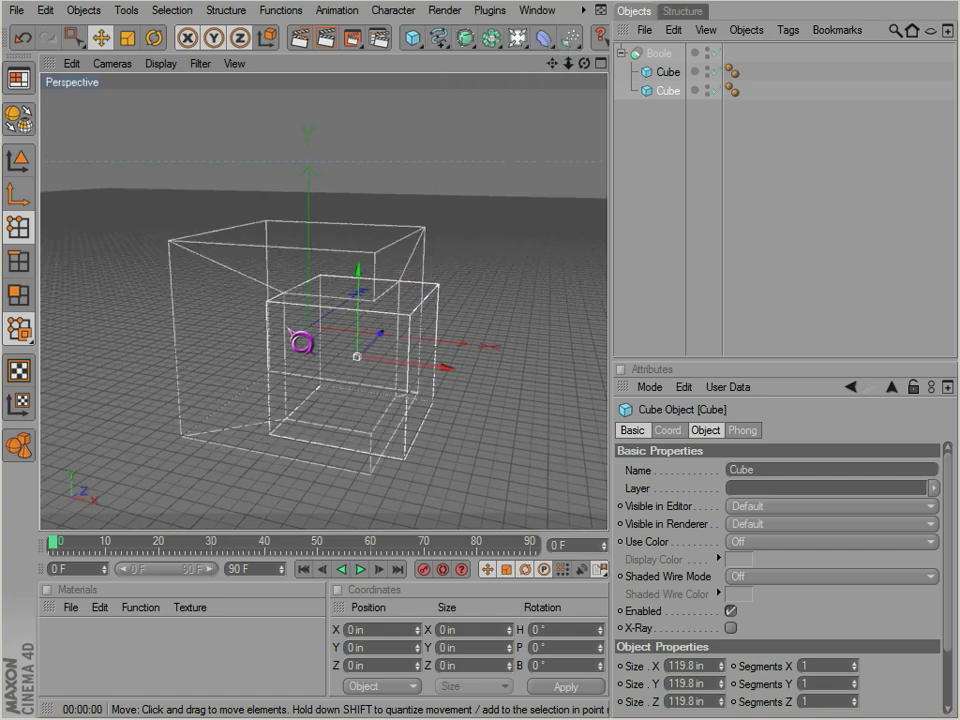
pyautogui.keyDown('alt'); pyautogui.moveTo(302, 345); pyautogui.dragTo(338, 380); pyautogui.keyUp('alt')
pyautogui.press('n')
pyautogui.press('a')
pyautogui.moveTo(303, 389)
pyautogui.keyDown('alt'); pyautogui.mouseDown()
pyautogui.moveTo(568, 452)
pyautogui.moveTo(288, 333)
pyautogui.mouseUp(); pyautogui.keyUp('alt')
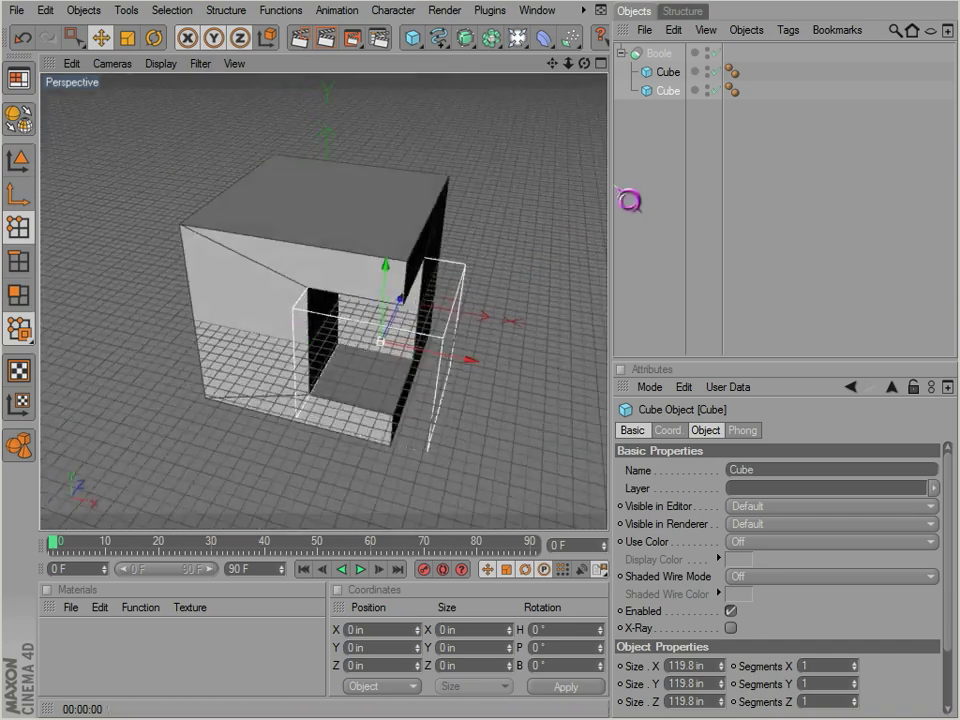
# Turn off High Quality on the Boole object
pyautogui.click(659, 54)
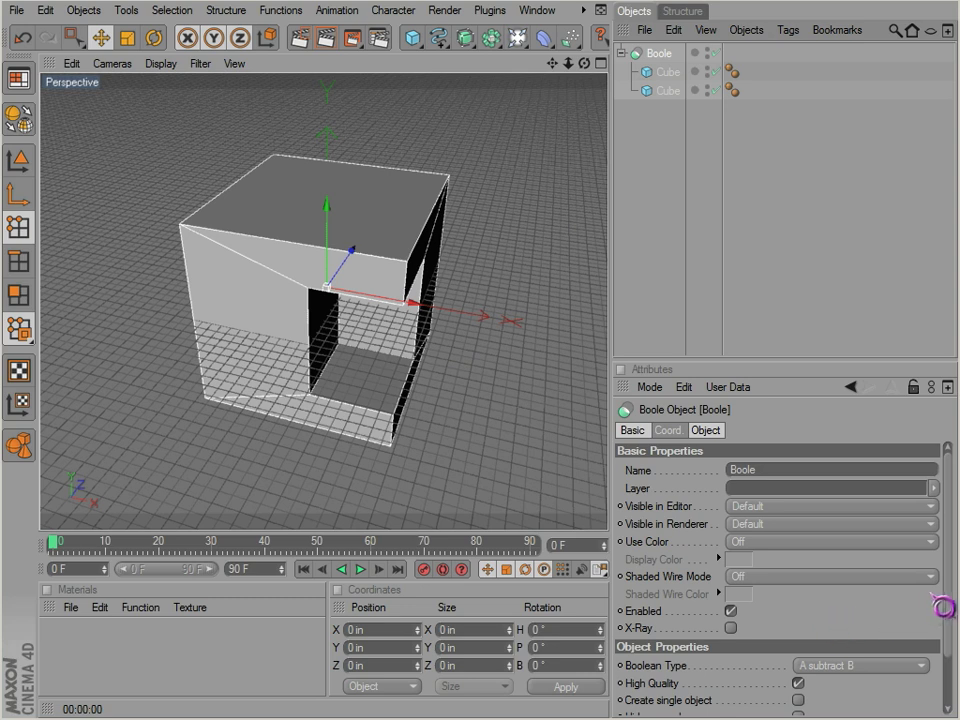
pyautogui.scroll(-2, 945, 605)
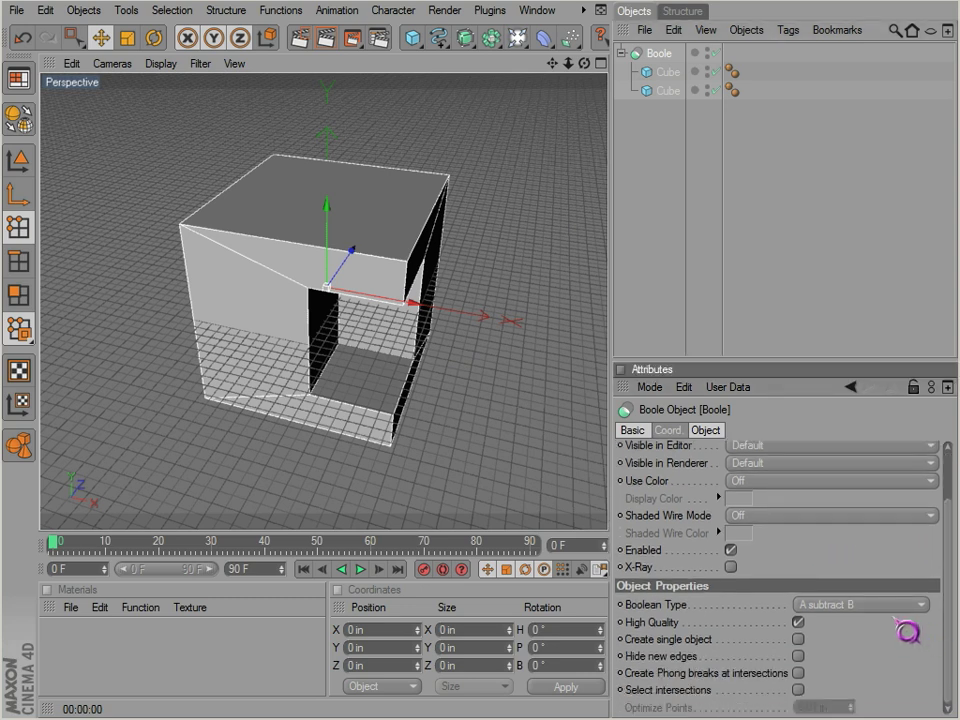
pyautogui.click(798, 624)
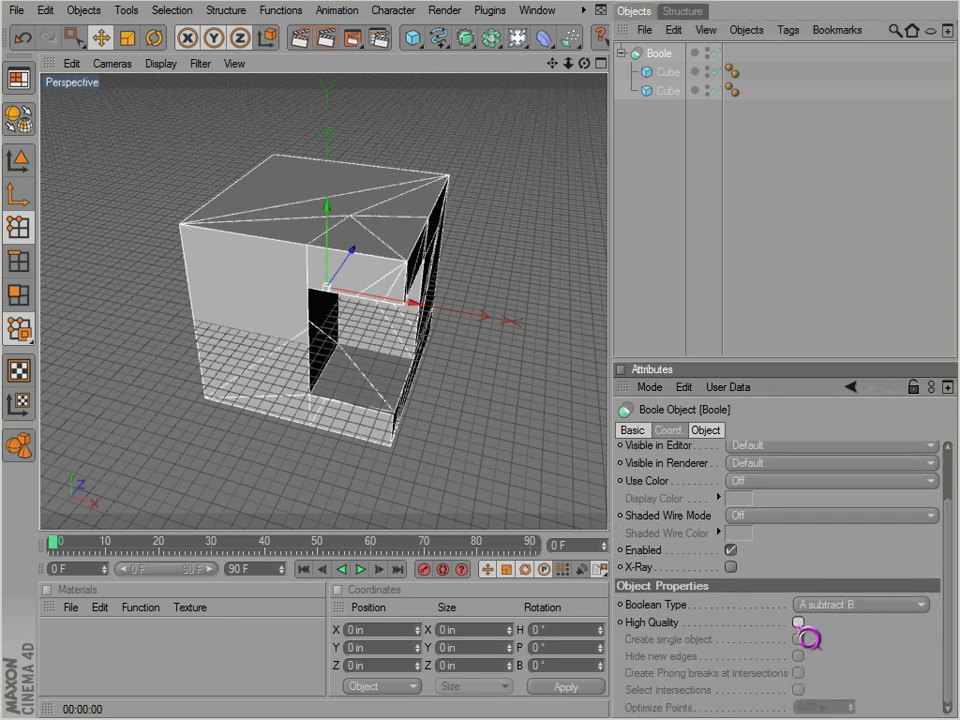
pyautogui.click(798, 623)
pyautogui.click(798, 623)
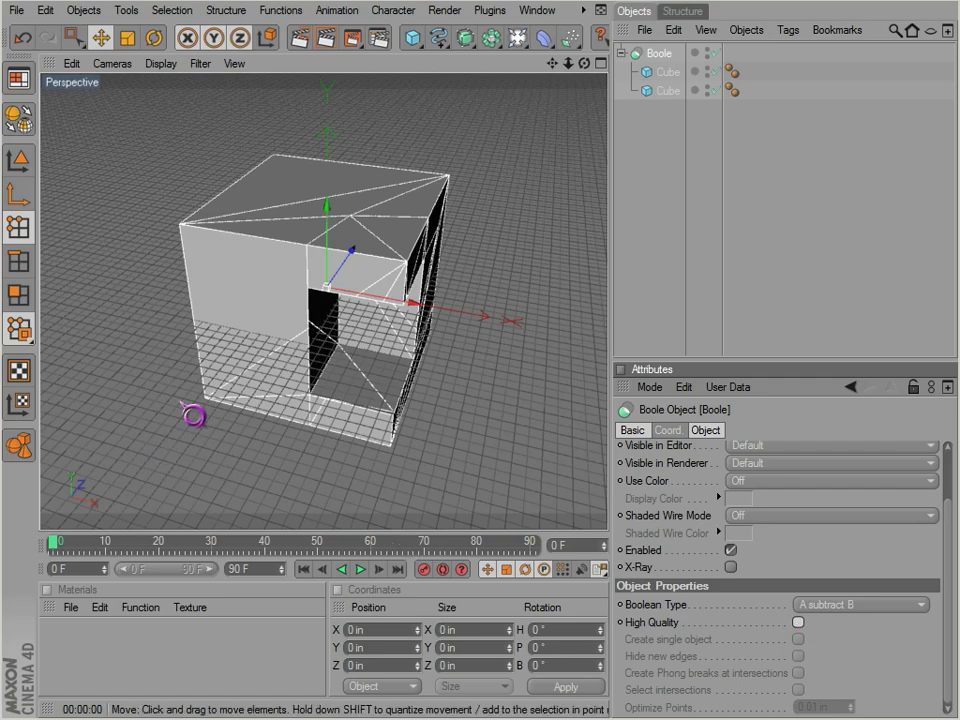
# Turn on High Quality and Create single object for the Boole object
pyautogui.keyDown('alt'); pyautogui.moveTo(208, 392); pyautogui.dragTo(560, 470); pyautogui.keyUp('alt')
pyautogui.click(798, 622)
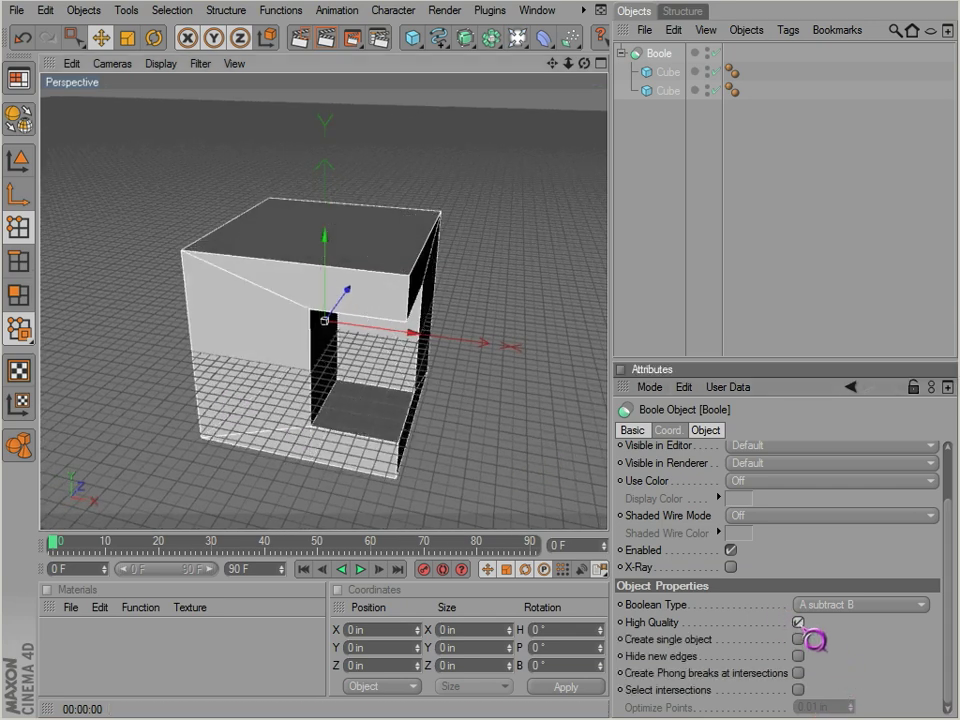
pyautogui.moveTo(287, 465)
pyautogui.keyDown('alt'); pyautogui.mouseDown()
pyautogui.moveTo(551, 454)
pyautogui.moveTo(289, 465)
pyautogui.mouseUp(); pyautogui.keyUp('alt')
pyautogui.click(798, 639)
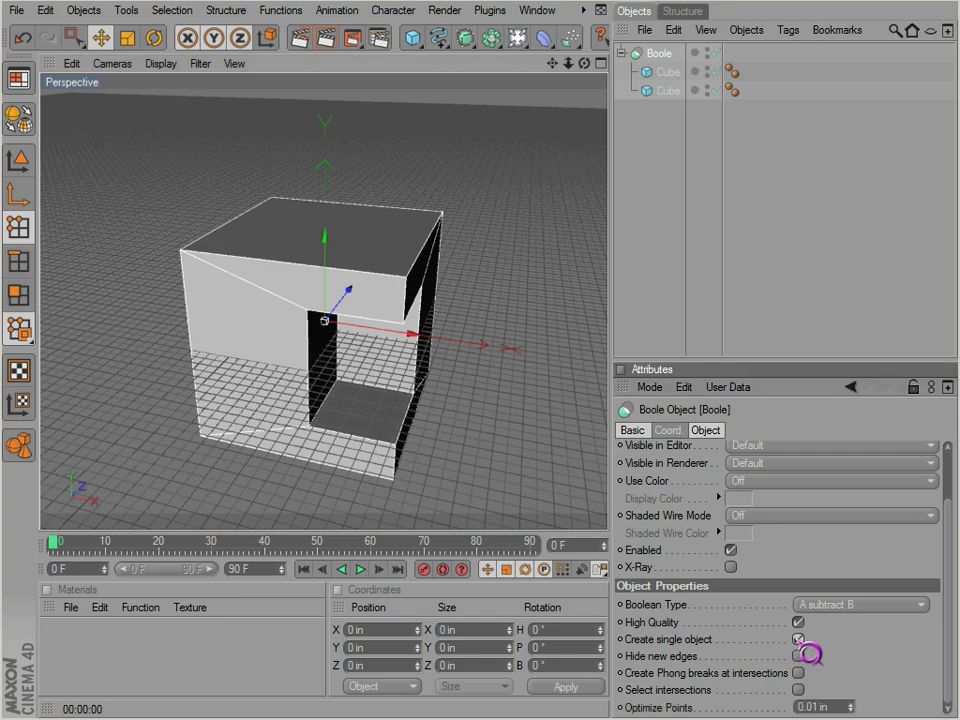
pyautogui.keyDown('alt'); pyautogui.moveTo(351, 516); pyautogui.dragTo(315, 341); pyautogui.keyUp('alt')
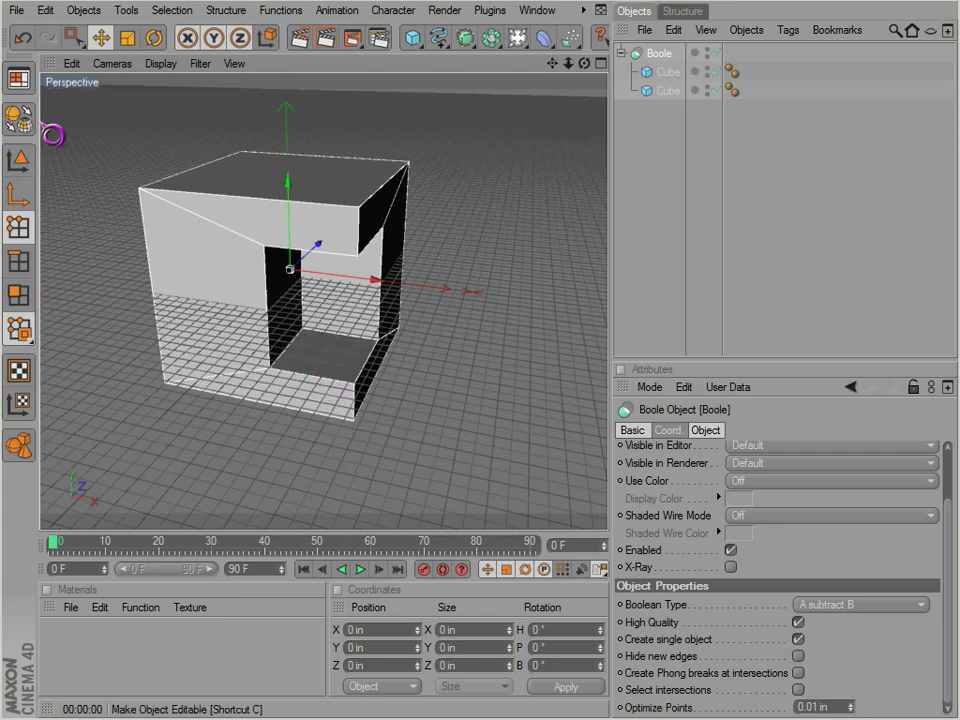
# Make the small subtracting cube editable, switch to polygon mode with the Live Selection tool, and undo the cube's conversion
pyautogui.click(667, 90)
pyautogui.moveTo(350, 230); pyautogui.dragTo(261, 291)
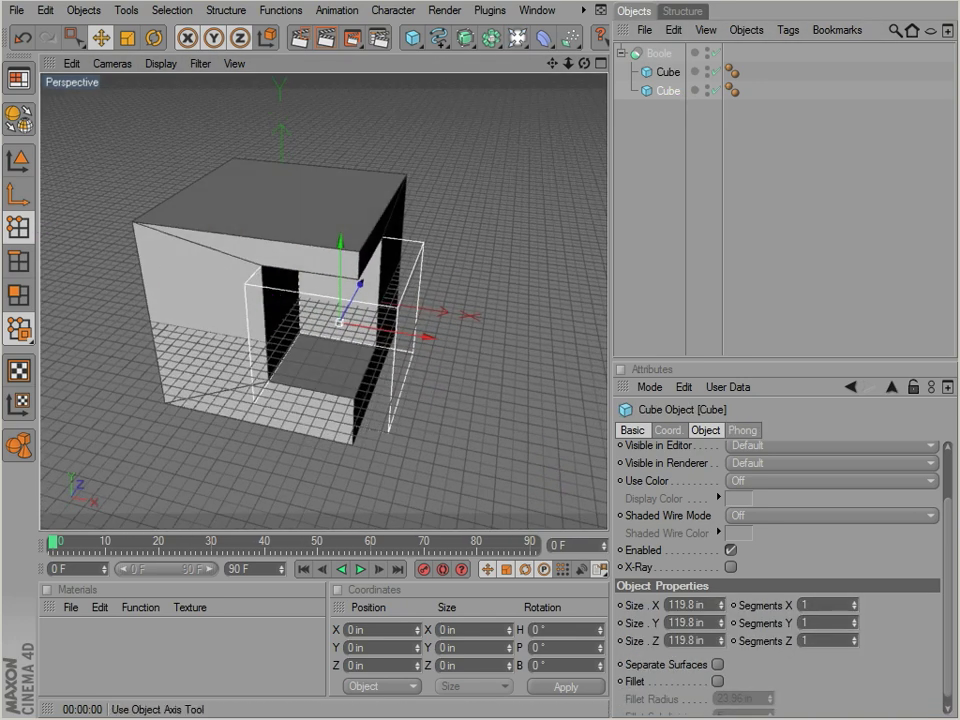
pyautogui.click(16, 121)
pyautogui.click(18, 294)
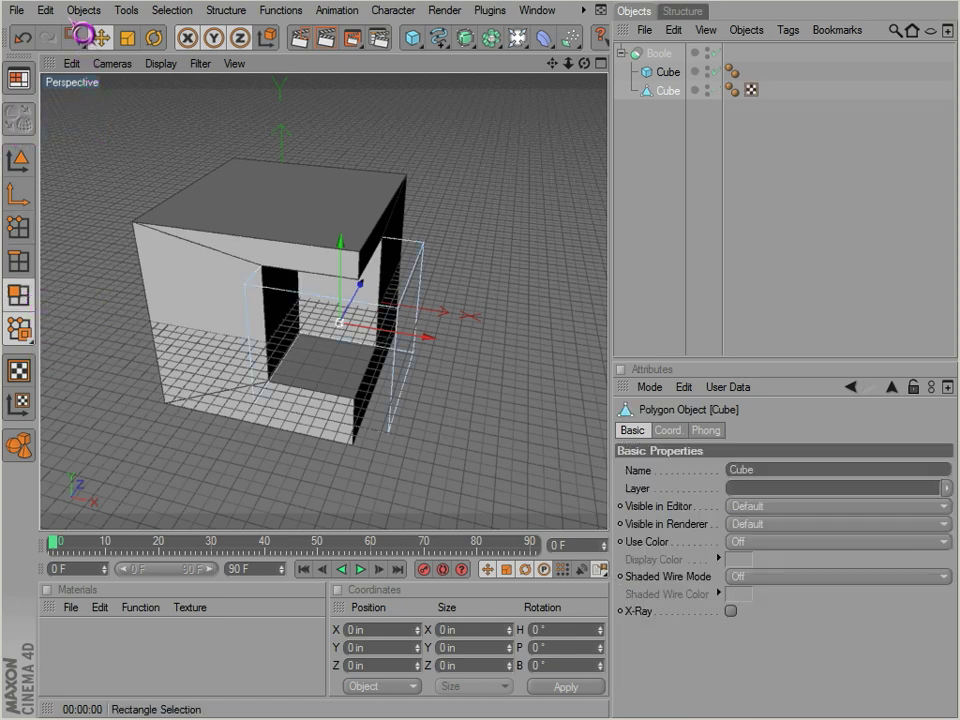
pyautogui.moveTo(74, 37); pyautogui.dragTo(101, 56)
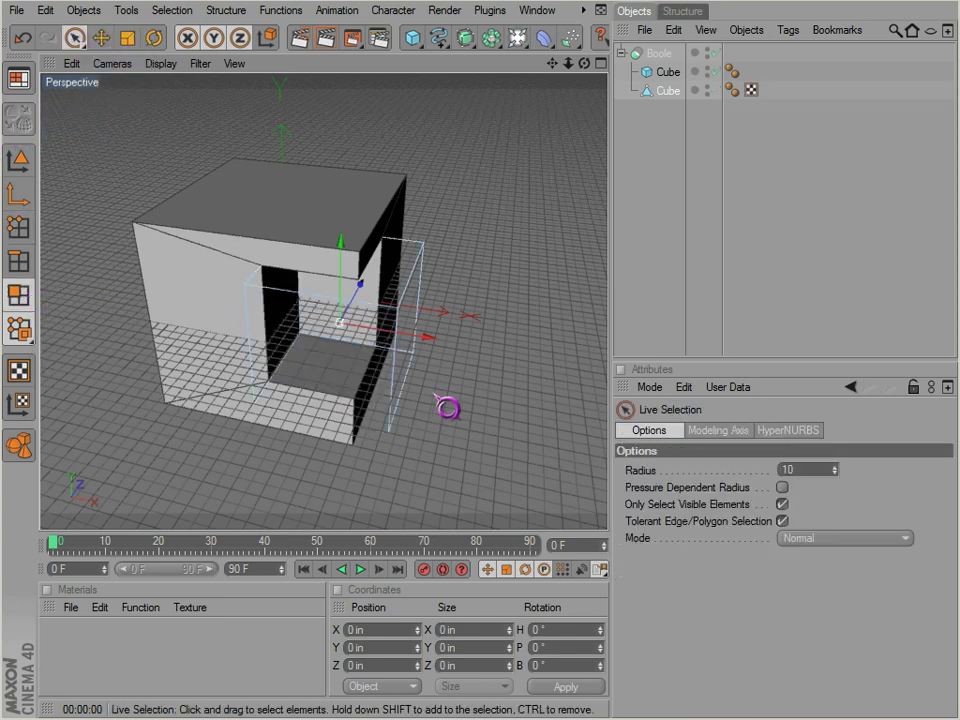
pyautogui.hotkey('ctrl', 'z')
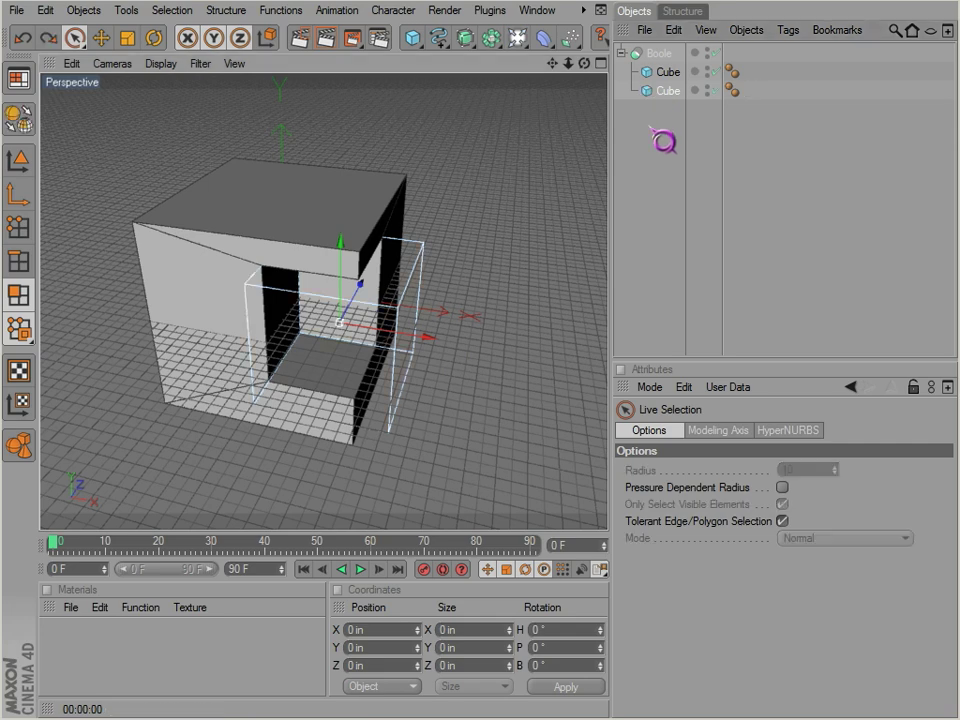
# Make the Boole object editable as a single object and undo the conversion
pyautogui.click(664, 55)
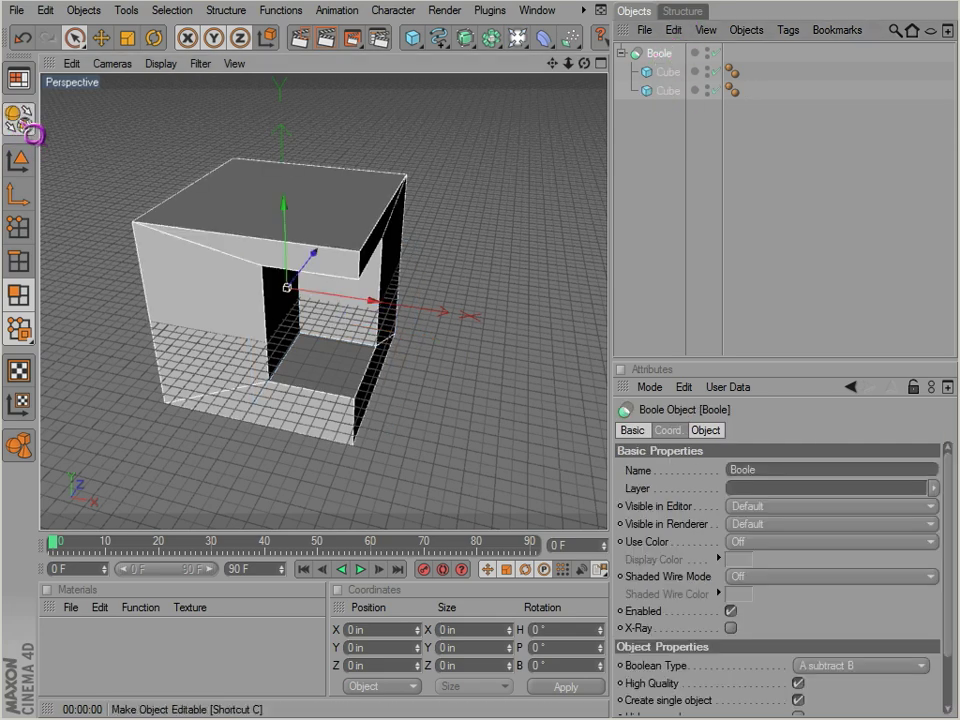
pyautogui.click(33, 133)
pyautogui.moveTo(537, 441); pyautogui.dragTo(537, 441, button='right')
pyautogui.hotkey('ctrl', 'z')
pyautogui.hotkey('ctrl', 'z')
pyautogui.hotkey('ctrl', 'z')
pyautogui.hotkey('ctrl', 'z')
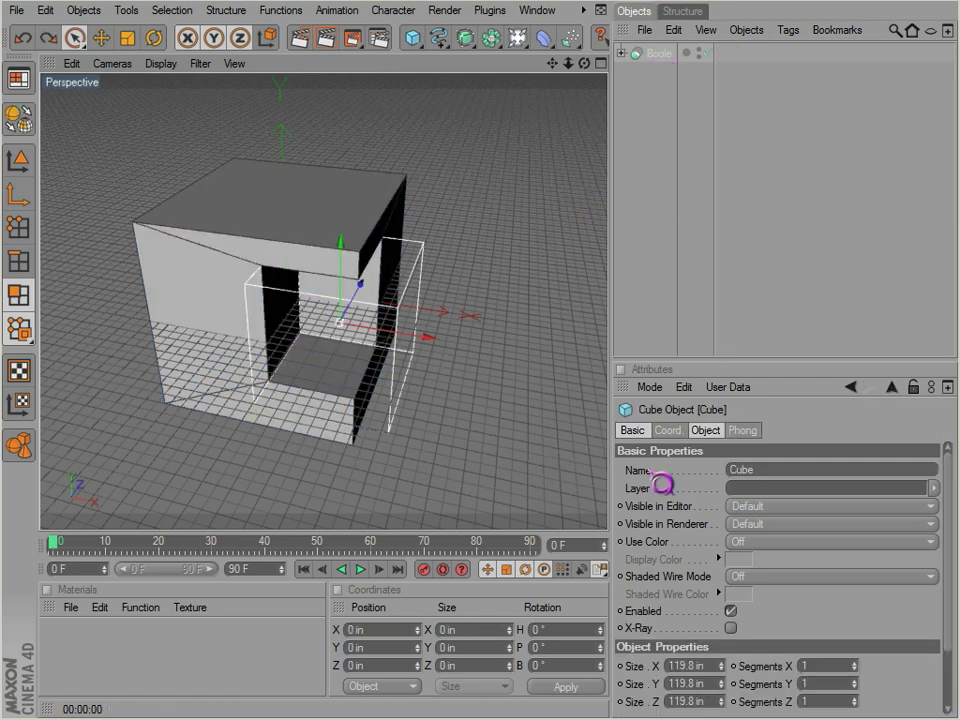
# Turn off Create single object on the Boole object
pyautogui.scroll(-3, 955, 619)
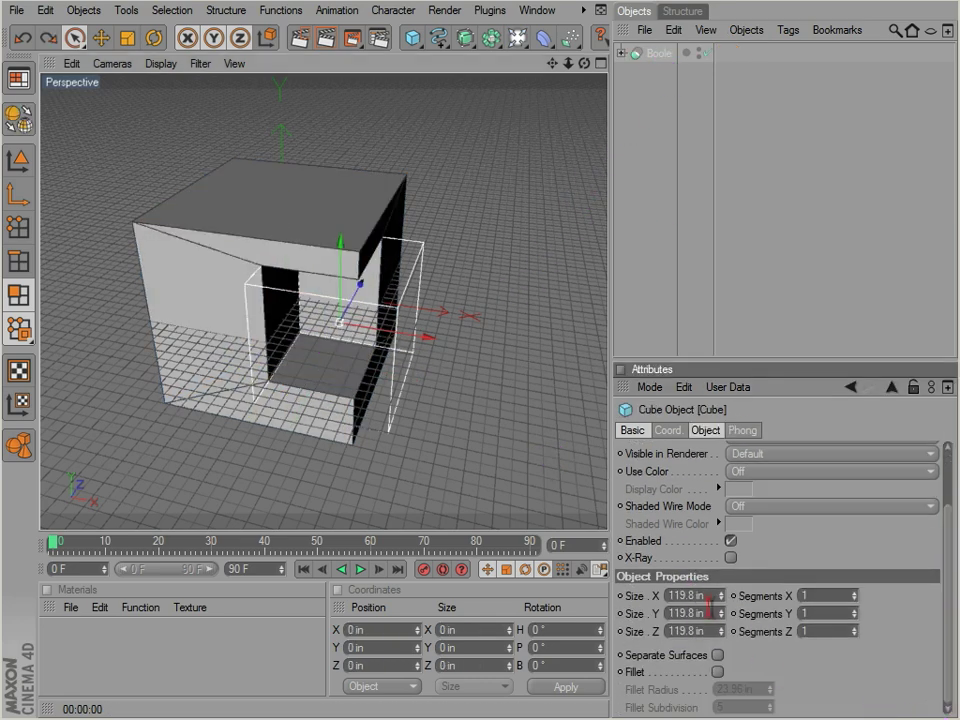
pyautogui.click(660, 56)
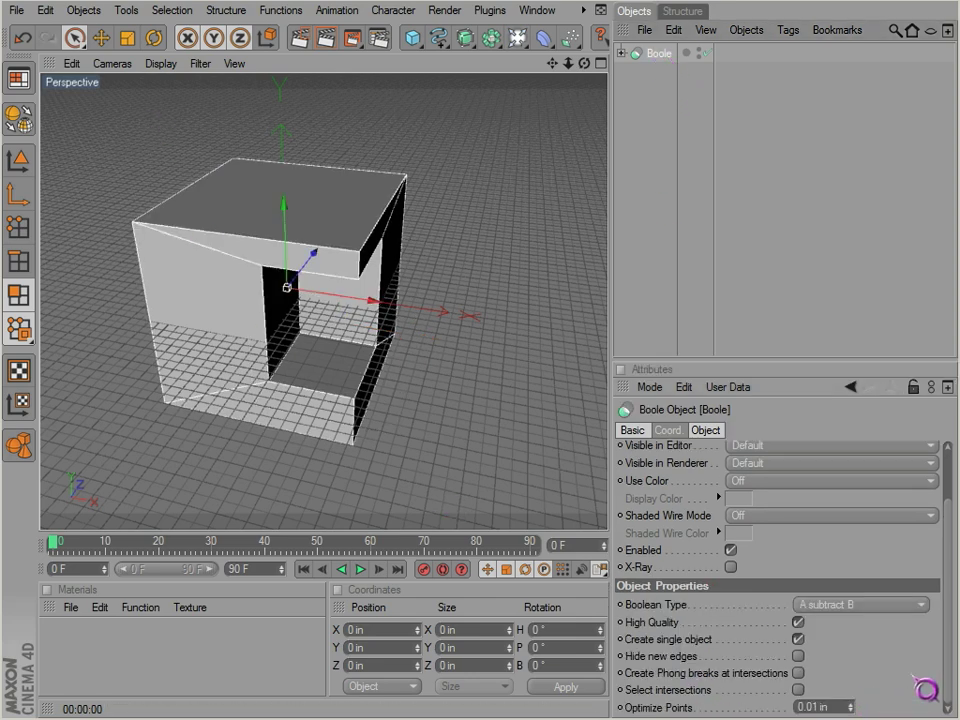
pyautogui.click(798, 640)
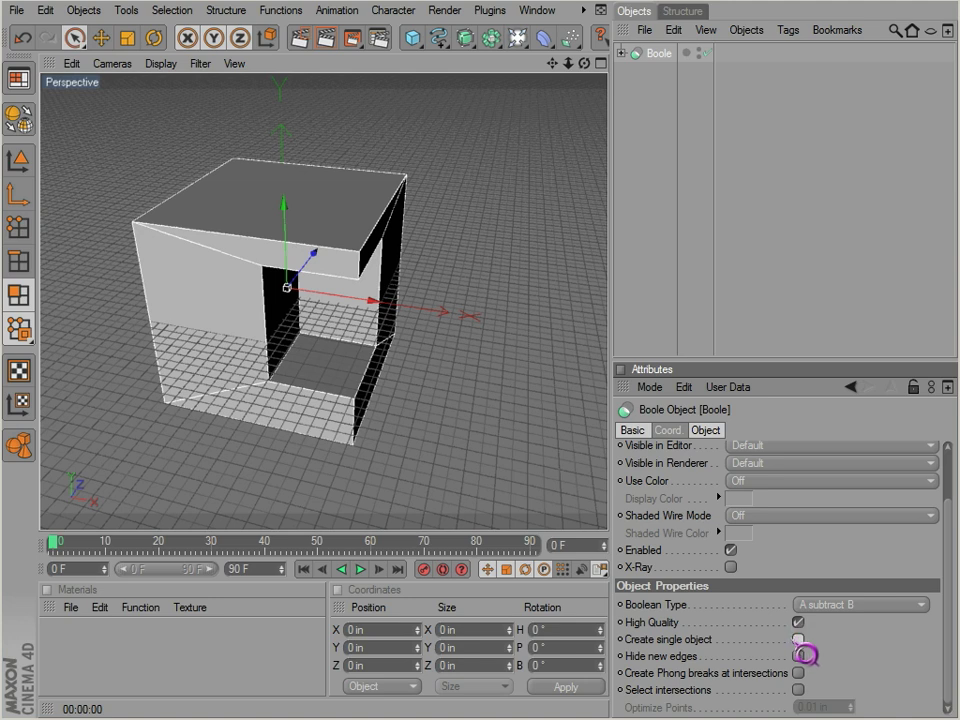
# Set the Boolean Type to A union B and inspect the merged cubes from inside and outside
pyautogui.click(860, 604)
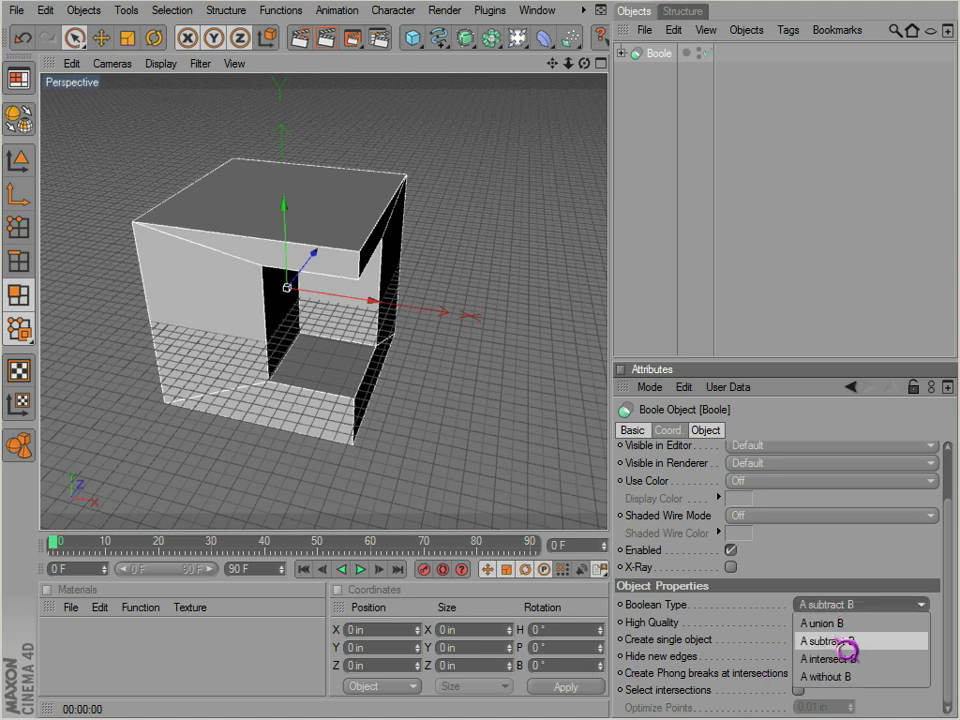
pyautogui.click(842, 642)
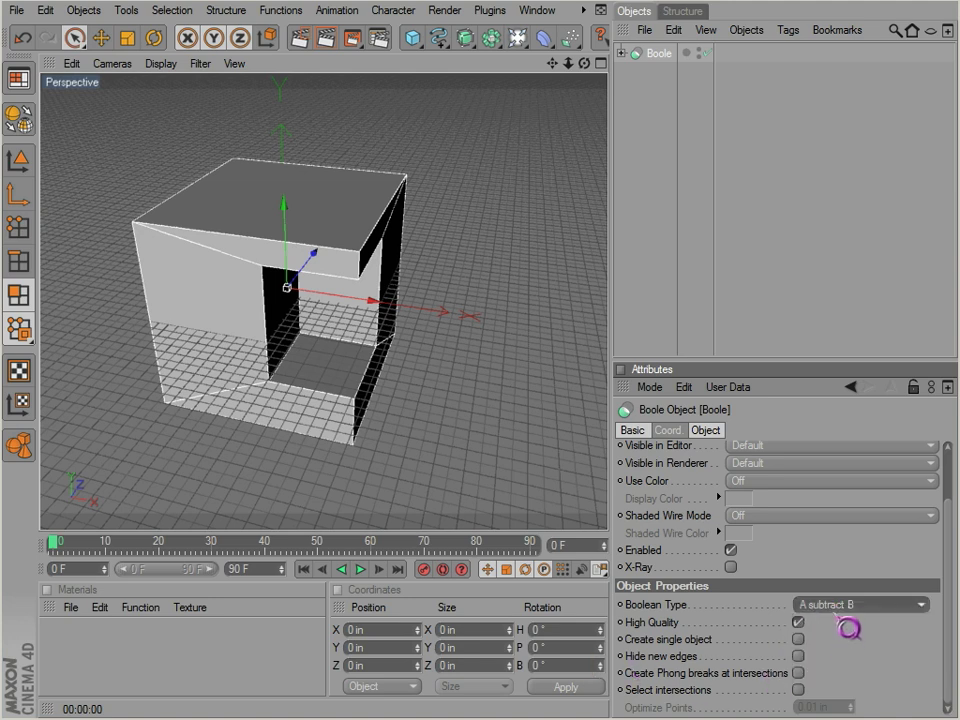
pyautogui.click(840, 623)
pyautogui.keyDown('alt'); pyautogui.moveTo(467, 476); pyautogui.dragTo(499, 484); pyautogui.keyUp('alt')
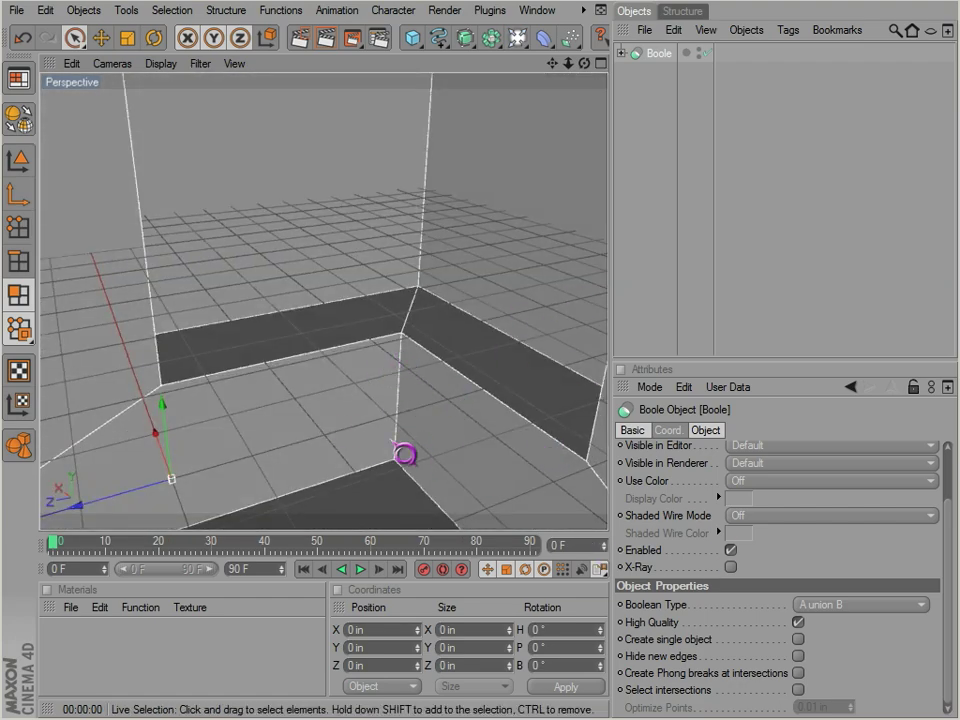
pyautogui.keyDown('alt'); pyautogui.moveTo(390, 405); pyautogui.dragTo(605, 400); pyautogui.keyUp('alt')
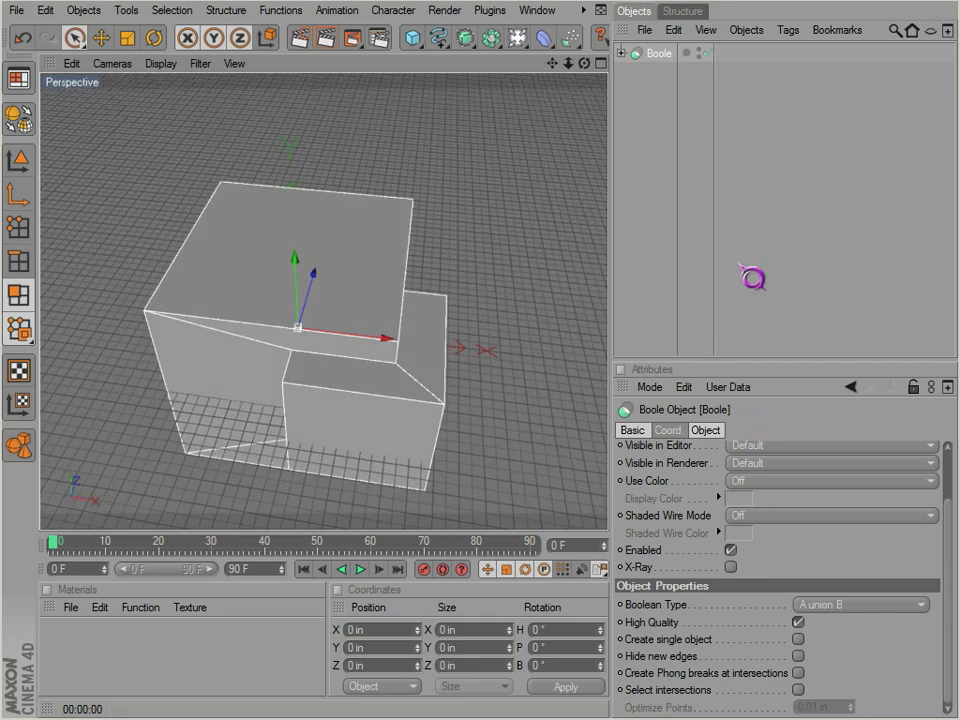
# Set the Boolean Type to A intersect B and orbit around the overlapping volume
pyautogui.click(905, 606)
pyautogui.click(858, 662)
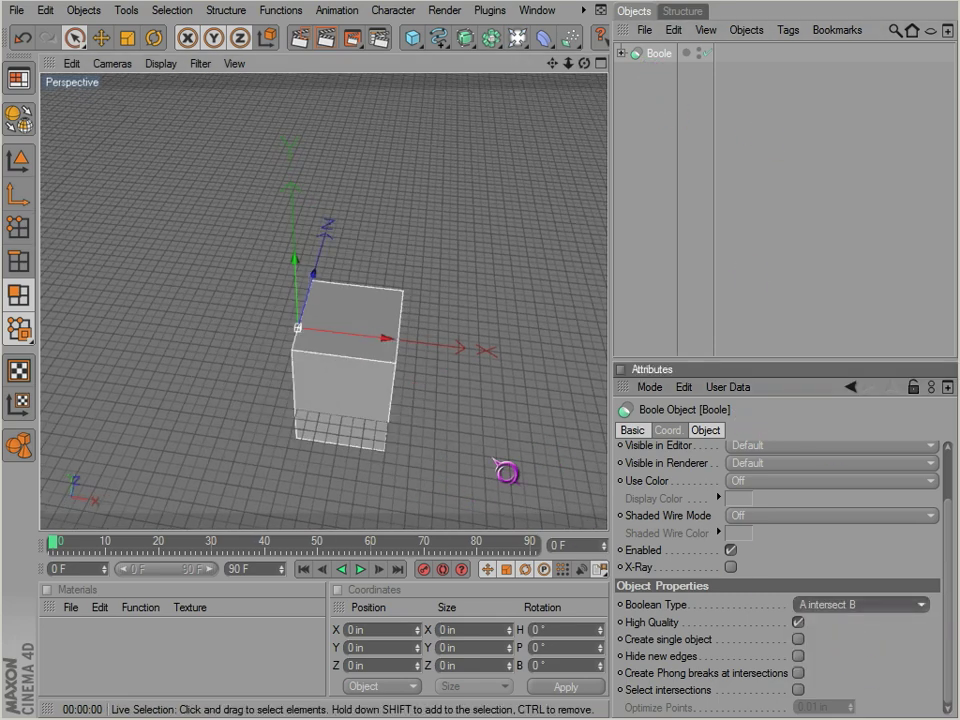
pyautogui.keyDown('alt'); pyautogui.moveTo(493, 469); pyautogui.dragTo(450, 414); pyautogui.keyUp('alt')
# Set the Boolean Type to A without B, inspect the open cut from several angles, and unfold the Boole hierarchy
pyautogui.click(850, 605)
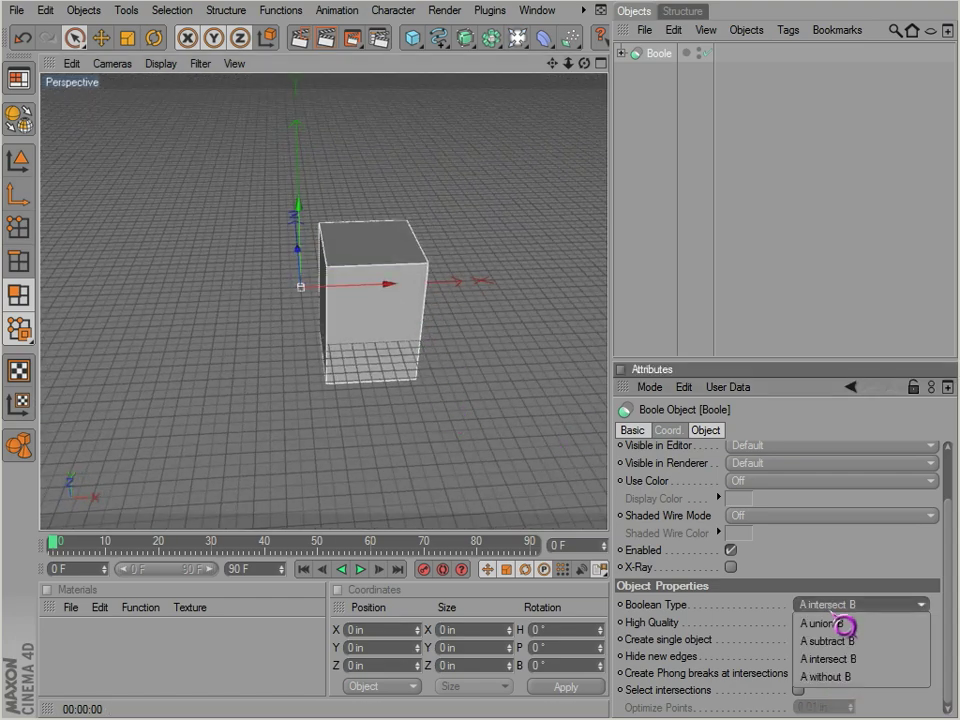
pyautogui.click(851, 680)
pyautogui.keyDown('alt'); pyautogui.moveTo(548, 451); pyautogui.dragTo(105, 172); pyautogui.keyUp('alt')
pyautogui.keyDown('alt'); pyautogui.moveTo(206, 306); pyautogui.dragTo(606, 78); pyautogui.keyUp('alt')
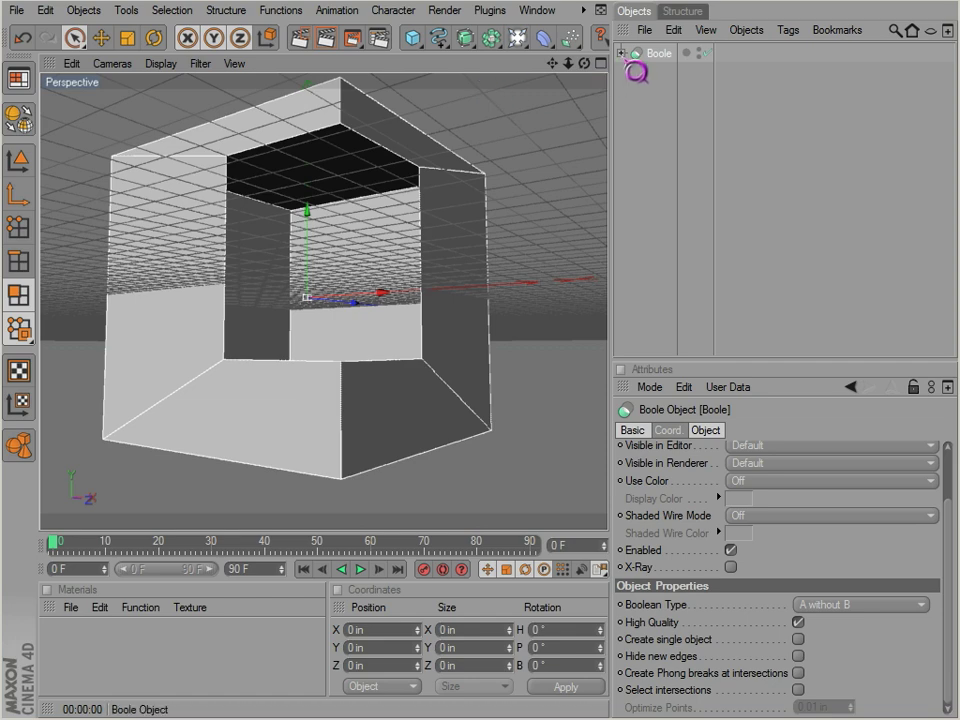
pyautogui.click(621, 53)
pyautogui.keyDown('alt'); pyautogui.moveTo(512, 289); pyautogui.dragTo(470, 268); pyautogui.keyUp('alt')
# Set the Boolean Type of the Boole object to A union B
pyautogui.click(831, 605)
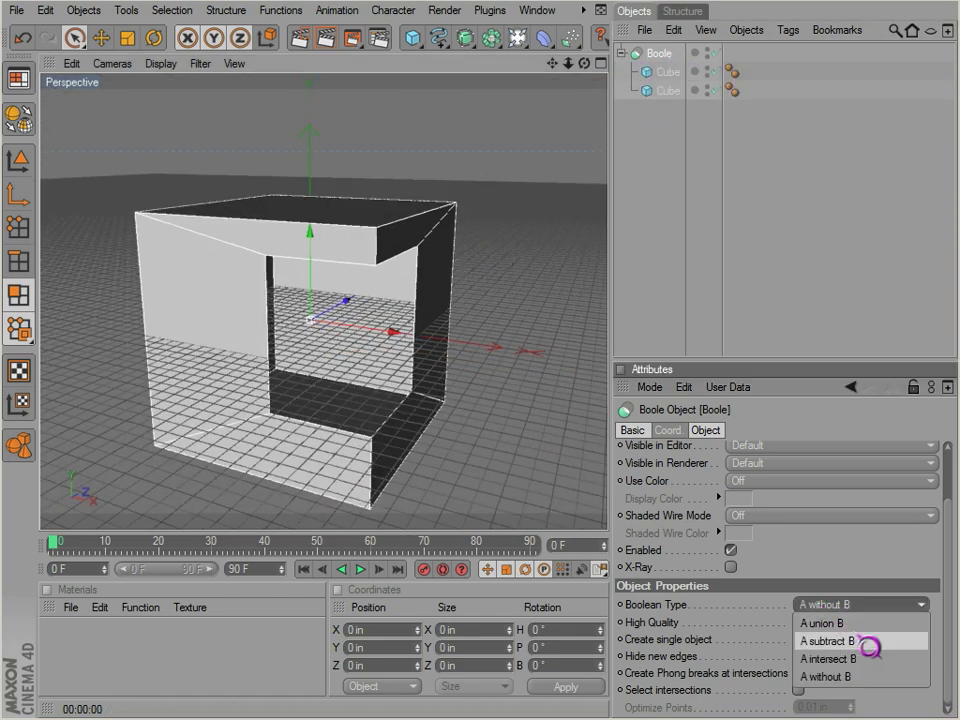
pyautogui.click(822, 623)
pyautogui.keyDown('alt'); pyautogui.moveTo(499, 478); pyautogui.dragTo(542, 311); pyautogui.keyUp('alt')
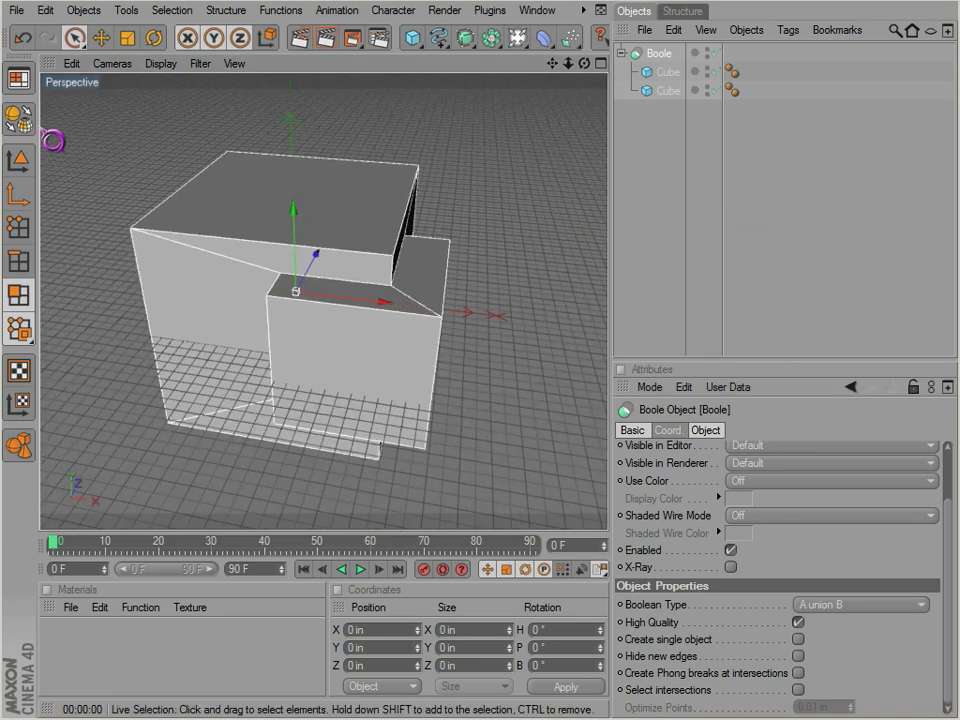
# Make the Boole union editable and check the two polygon cubes inside its null object
pyautogui.click(22, 121)
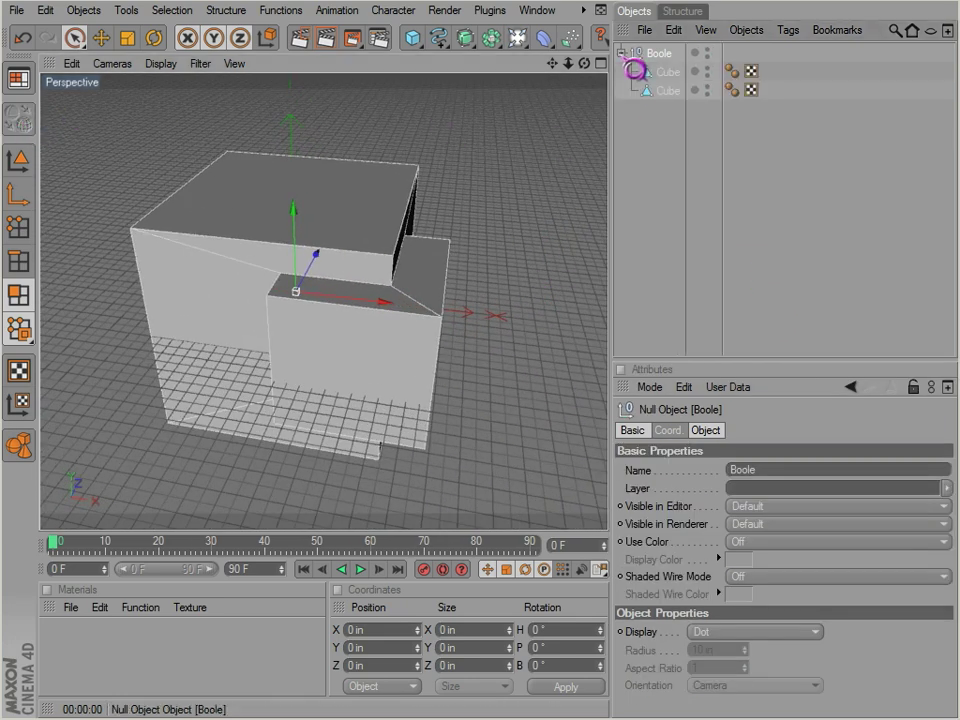
pyautogui.click(660, 72)
pyautogui.click(668, 91)
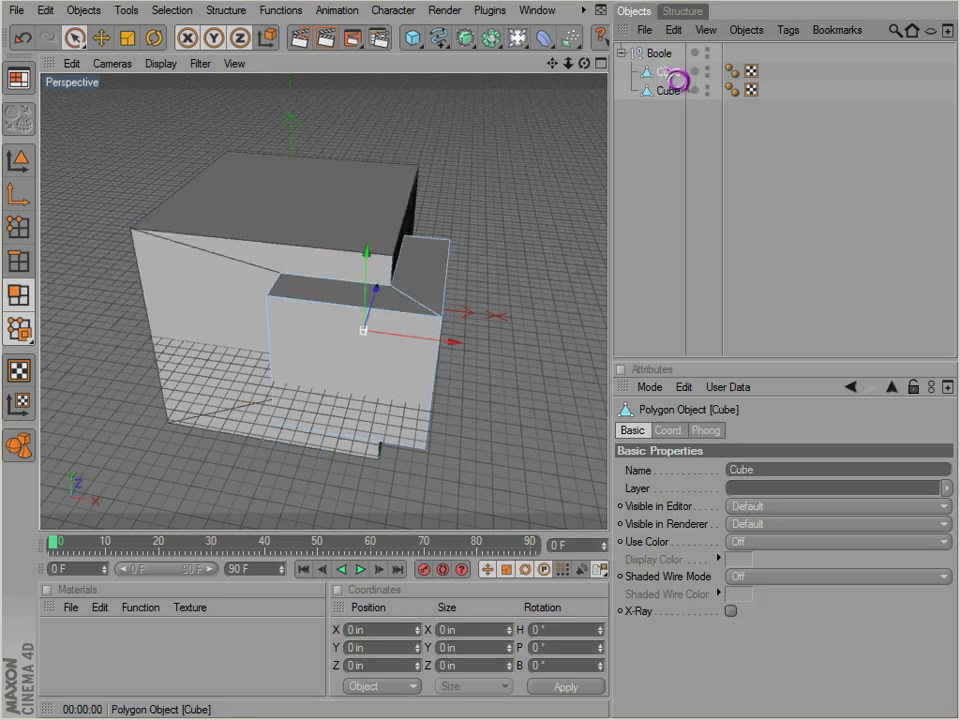
pyautogui.click(664, 55)
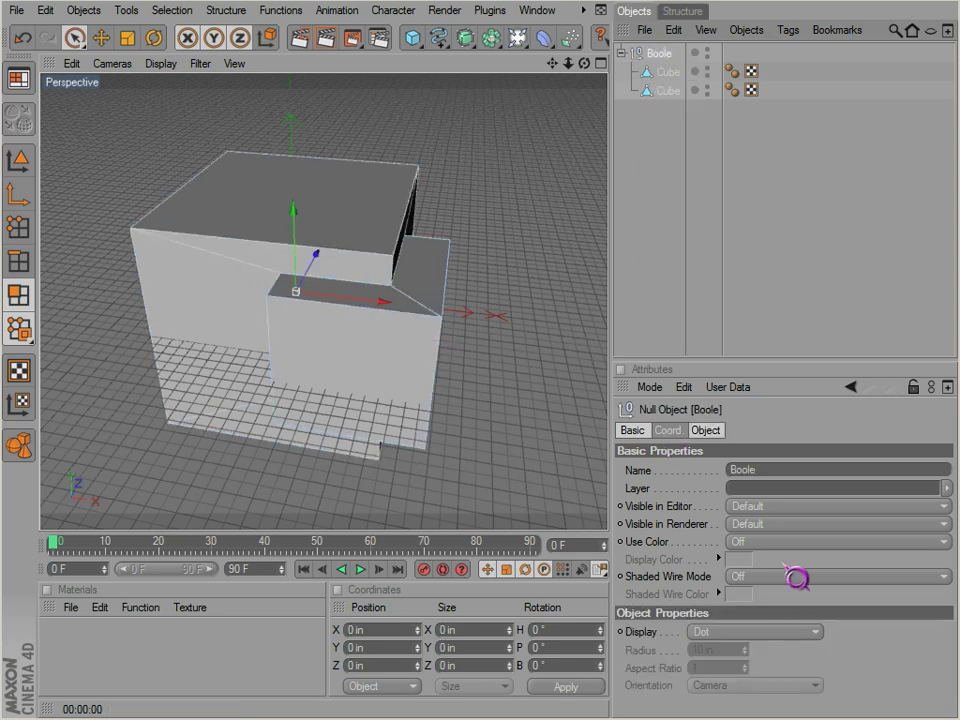
# Move both polygon cubes out of the Boole null and delete the empty null
pyautogui.click(666, 72)
pyautogui.keyDown('ctrl'); pyautogui.click(669, 90); pyautogui.keyUp('ctrl')
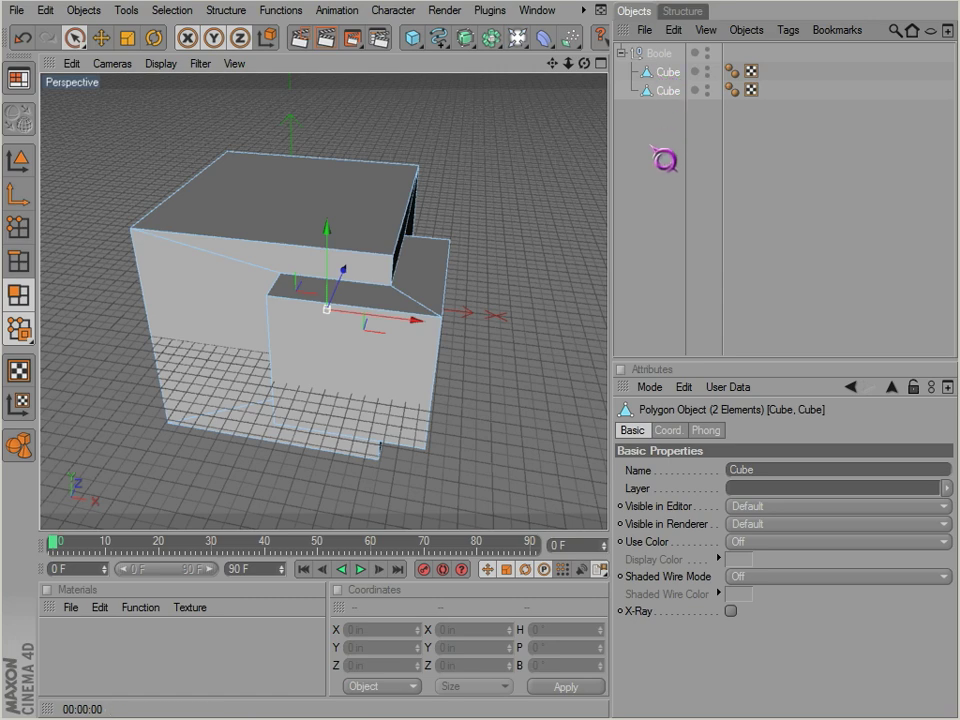
pyautogui.keyDown('alt'); pyautogui.moveTo(537, 442); pyautogui.dragTo(540, 438); pyautogui.keyUp('alt')
pyautogui.moveTo(669, 84); pyautogui.dragTo(648, 166)
pyautogui.click(657, 58)
pyautogui.press('Delete')
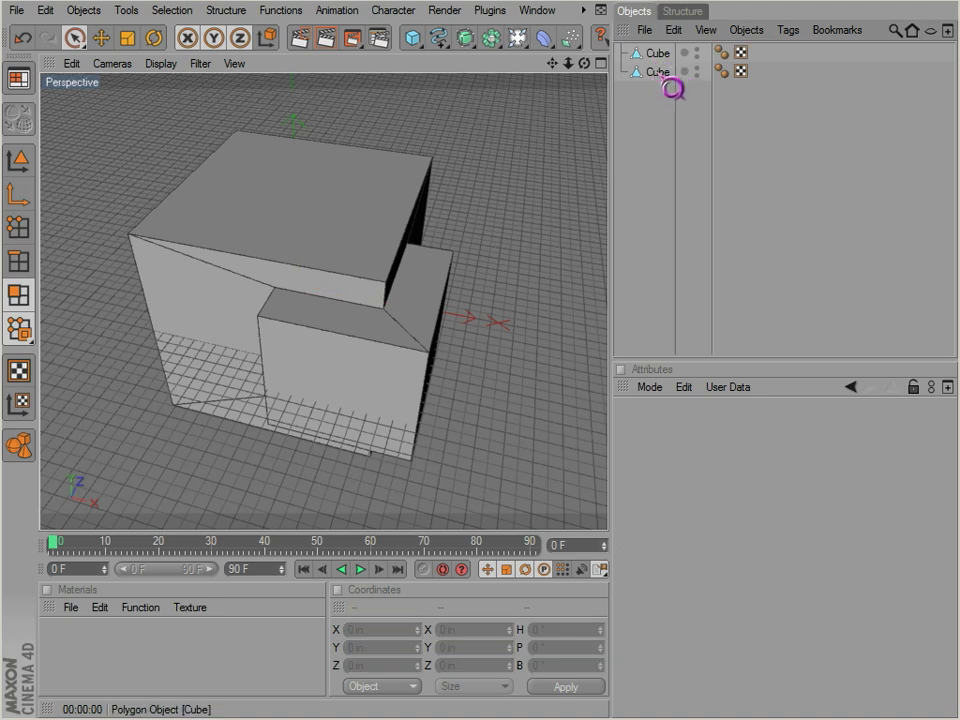
# Connect the two cubes into one polygon object and delete the two original cubes
pyautogui.click(654, 72)
pyautogui.keyDown('shift'); pyautogui.click(651, 57); pyautogui.keyUp('shift')
pyautogui.rightClick(647, 73)
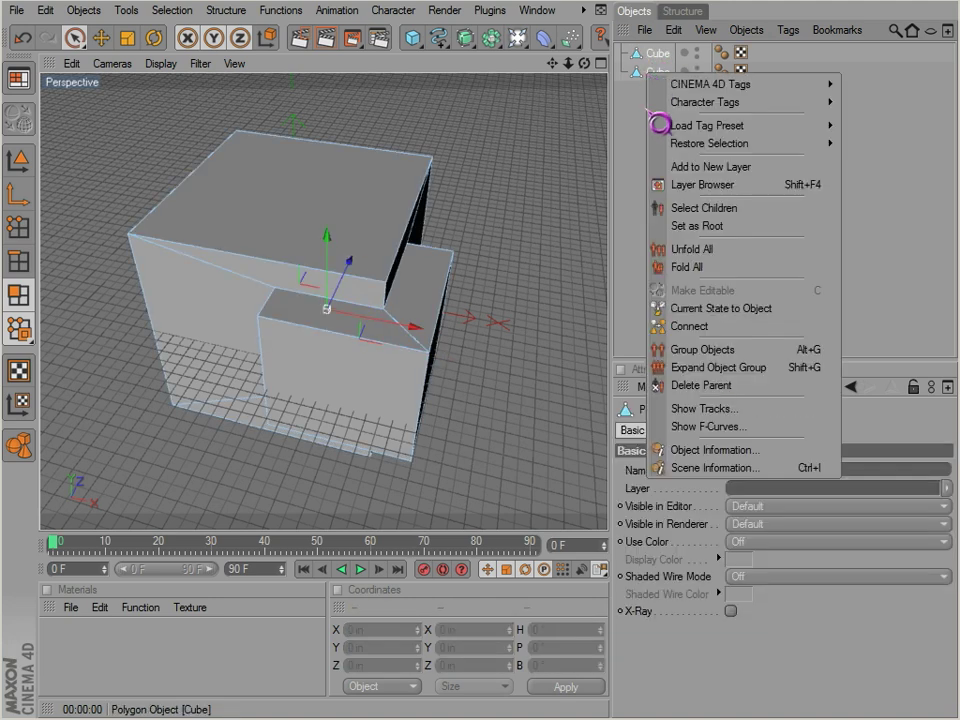
pyautogui.click(690, 326)
pyautogui.moveTo(646, 82); pyautogui.dragTo(646, 84)
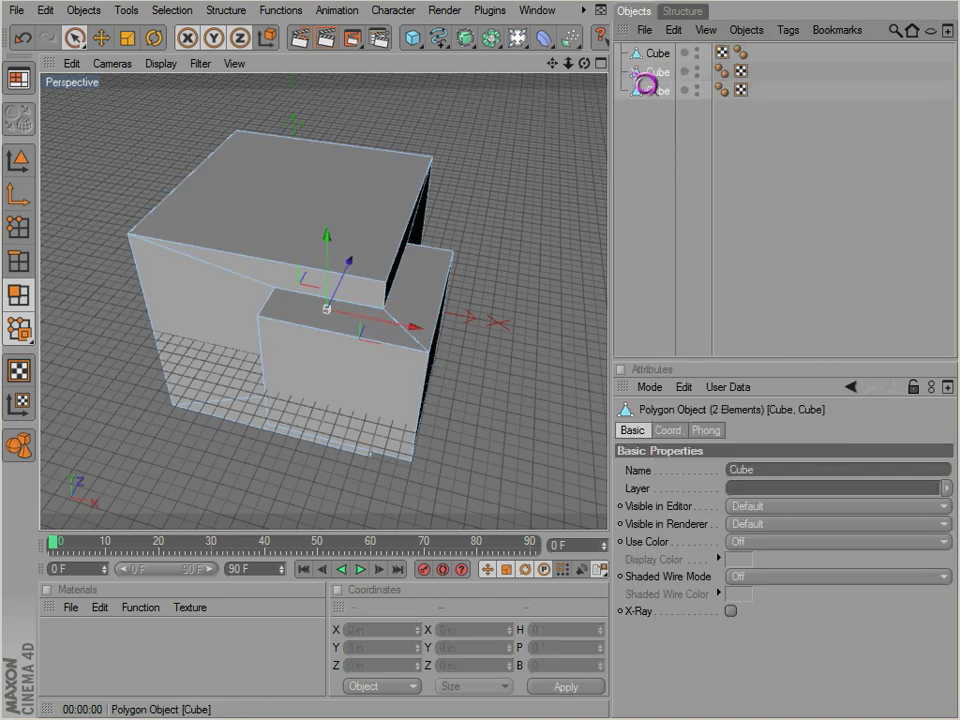
pyautogui.press('Delete')
pyautogui.click(658, 55)
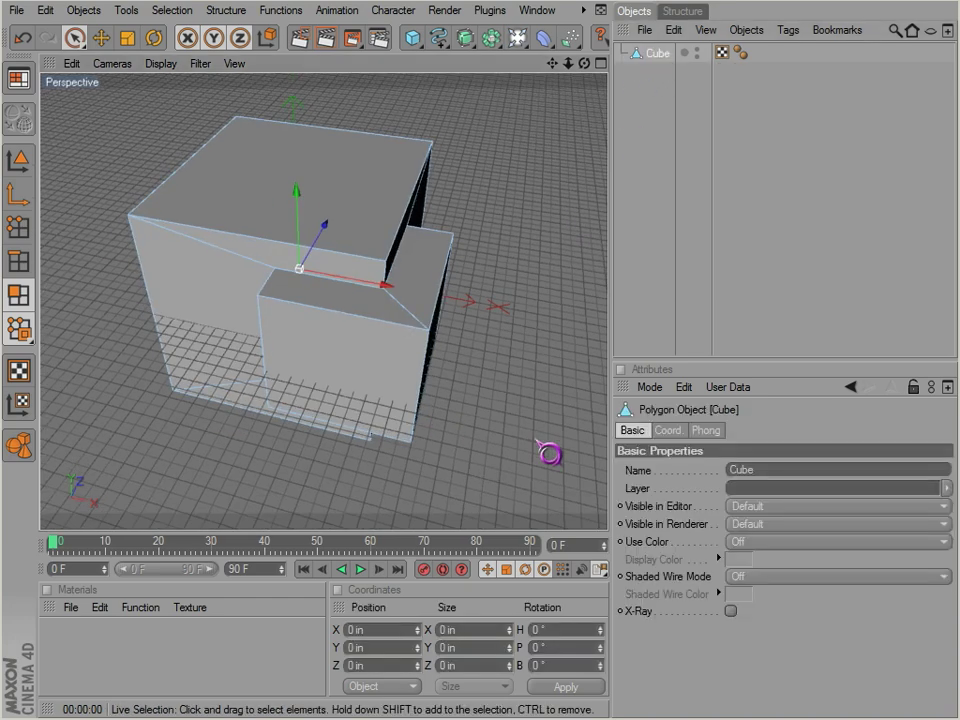
# Select all polygons of the connected cube object and optimize the mesh
pyautogui.click(433, 285)
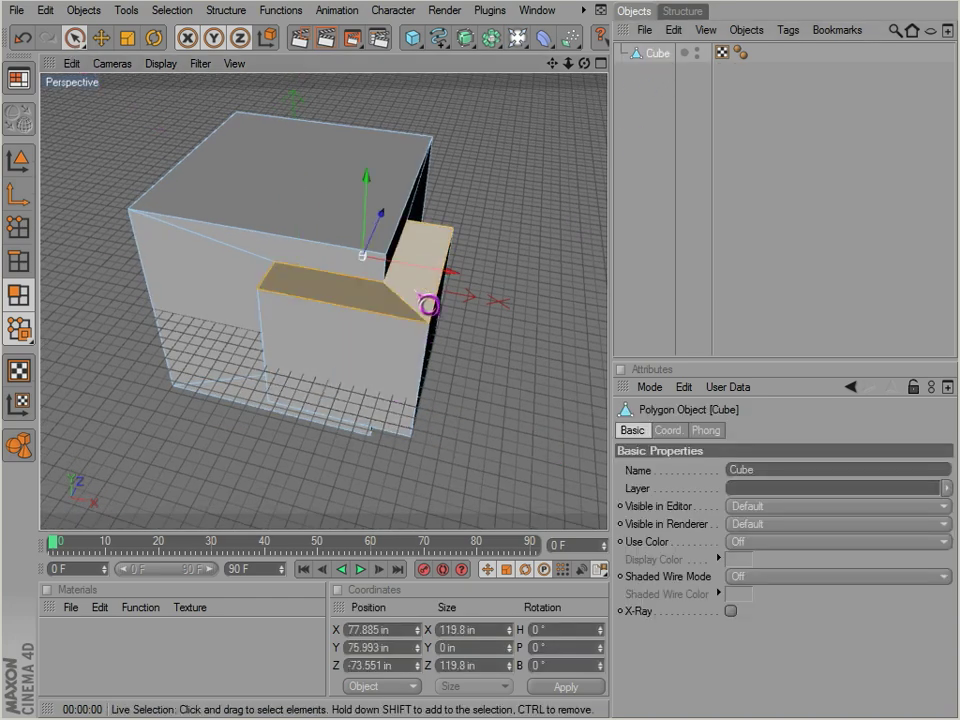
pyautogui.moveTo(540, 445); pyautogui.dragTo(556, 472, button='right')
pyautogui.hotkey('ctrl', 'z')
pyautogui.hotkey('ctrl', 'a')
pyautogui.rightClick(244, 191)
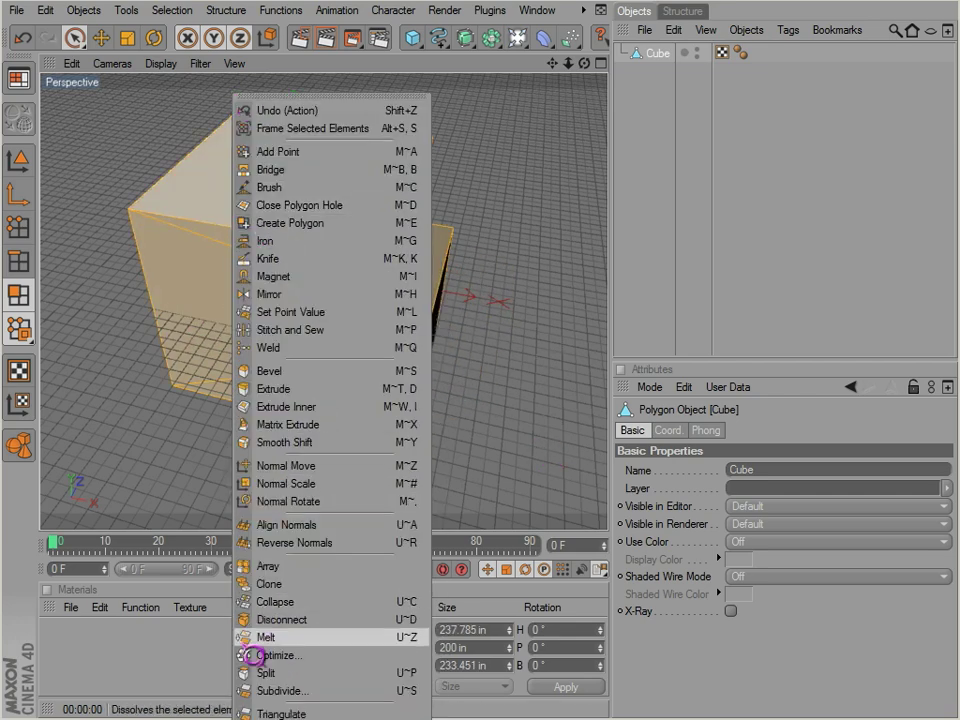
pyautogui.click(270, 677)
pyautogui.click(233, 704)
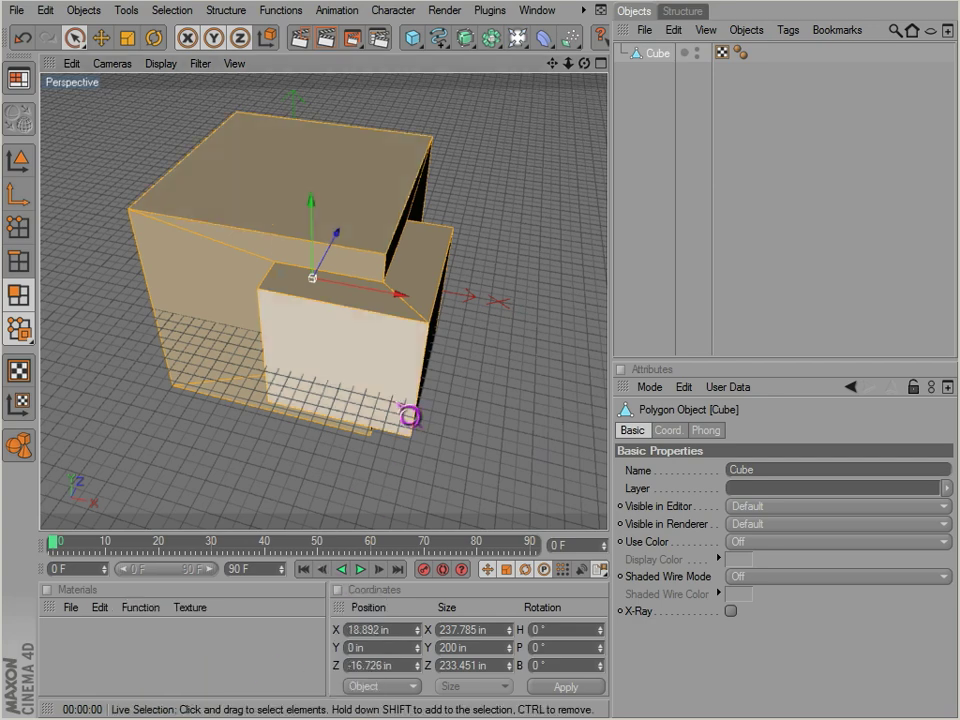
# Select the ledge's top polygons and the large top face to check the connected mesh
pyautogui.keyDown('alt'); pyautogui.moveTo(402, 405); pyautogui.dragTo(398, 422, button='middle'); pyautogui.keyUp('alt')
pyautogui.click(414, 280)
pyautogui.moveTo(396, 324); pyautogui.dragTo(400, 314)
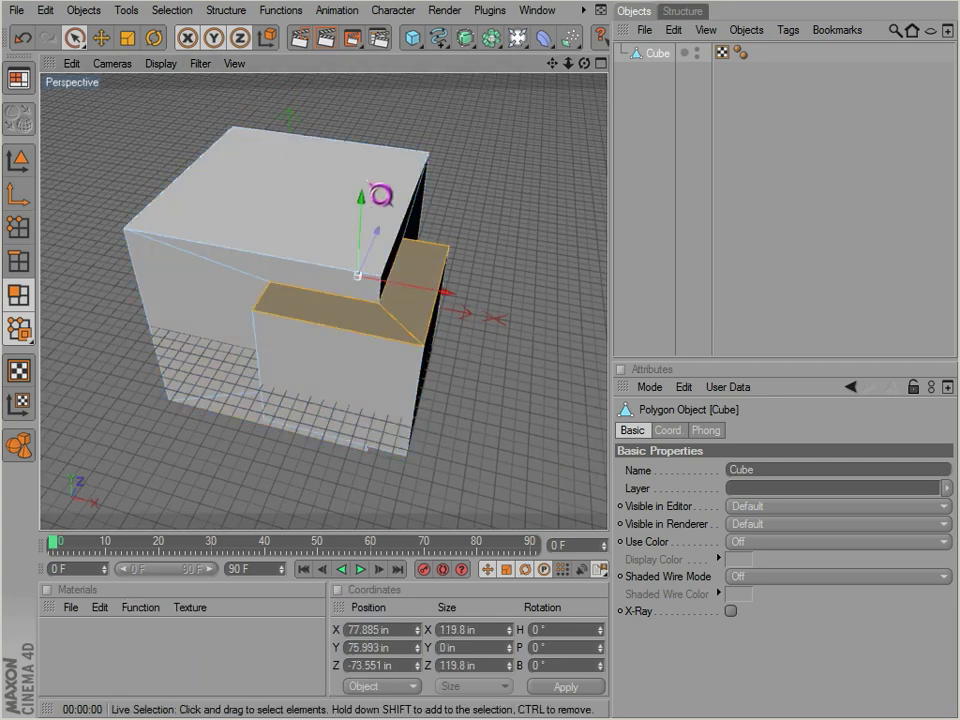
pyautogui.keyDown('shift'); pyautogui.moveTo(358, 195); pyautogui.dragTo(399, 223); pyautogui.keyUp('shift')
# Undo the polygon selections, the optimization and the connecting, back to the two separate polygon cubes
pyautogui.hotkey('ctrl', 'z')
pyautogui.hotkey('ctrl', 'z')
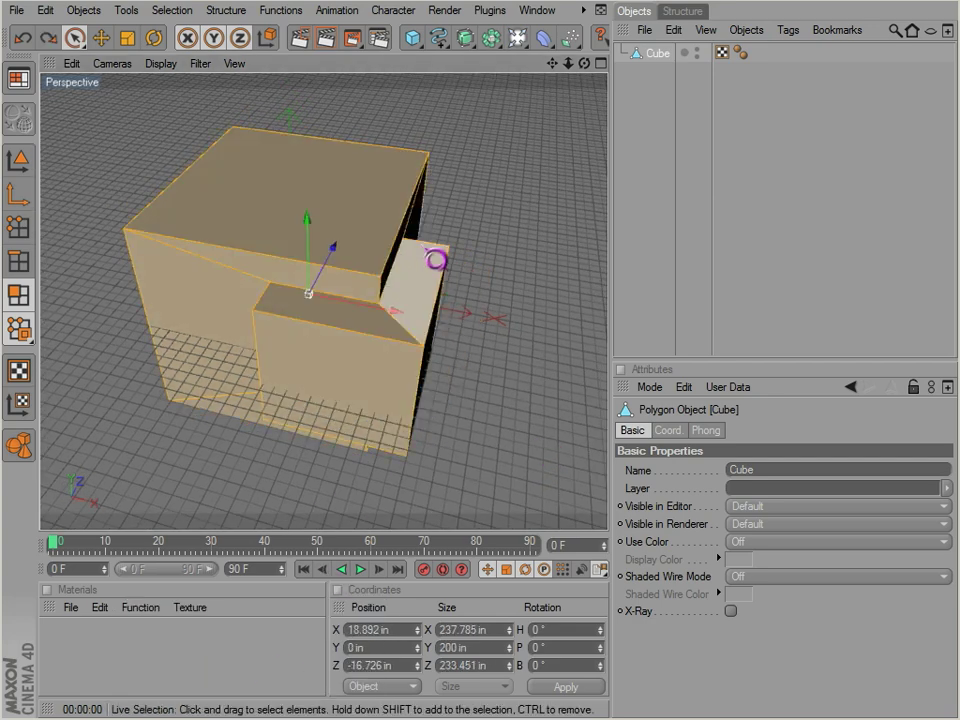
pyautogui.hotkey('ctrl', 'z')
pyautogui.hotkey('ctrl', 'z')
pyautogui.hotkey('ctrl', 'z')
pyautogui.hotkey('ctrl', 'z')
pyautogui.hotkey('ctrl', 'z')
pyautogui.hotkey('ctrl', 'z')
pyautogui.hotkey('ctrl', 'z')
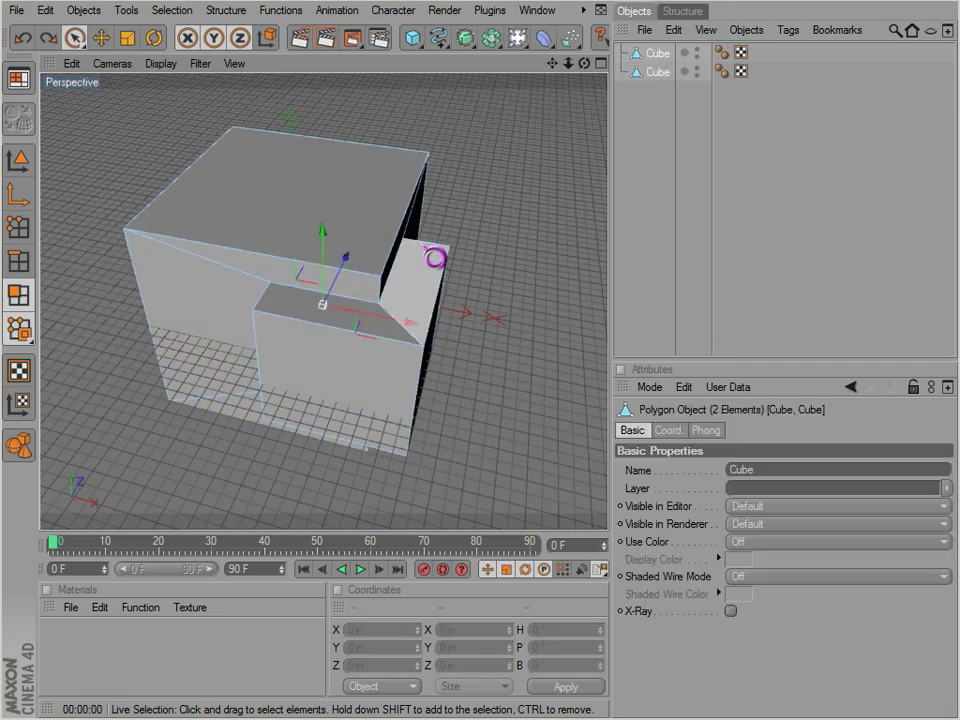
# Add a Connect Object to the scene and make the two polygon cubes its children
pyautogui.click(645, 115)
pyautogui.moveTo(627, 116); pyautogui.dragTo(658, 45)
pyautogui.click(645, 133)
pyautogui.click(656, 72)
pyautogui.click(649, 56)
pyautogui.click(644, 113)
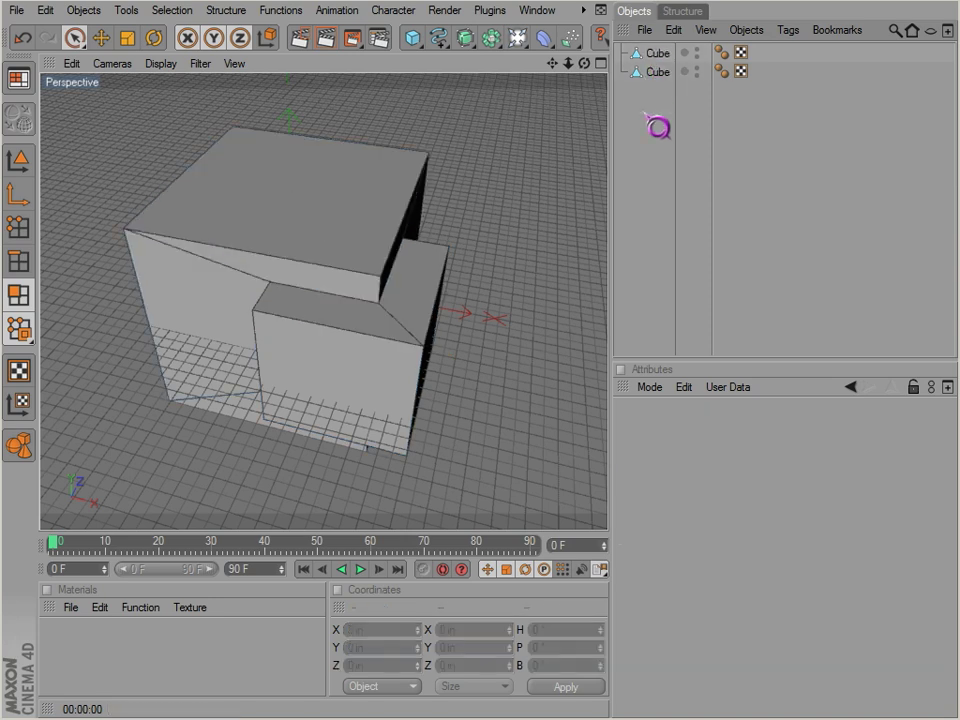
pyautogui.moveTo(490, 40); pyautogui.dragTo(648, 55)
pyautogui.click(637, 146)
pyautogui.keyDown('alt'); pyautogui.moveTo(367, 290); pyautogui.dragTo(358, 288); pyautogui.keyUp('alt')
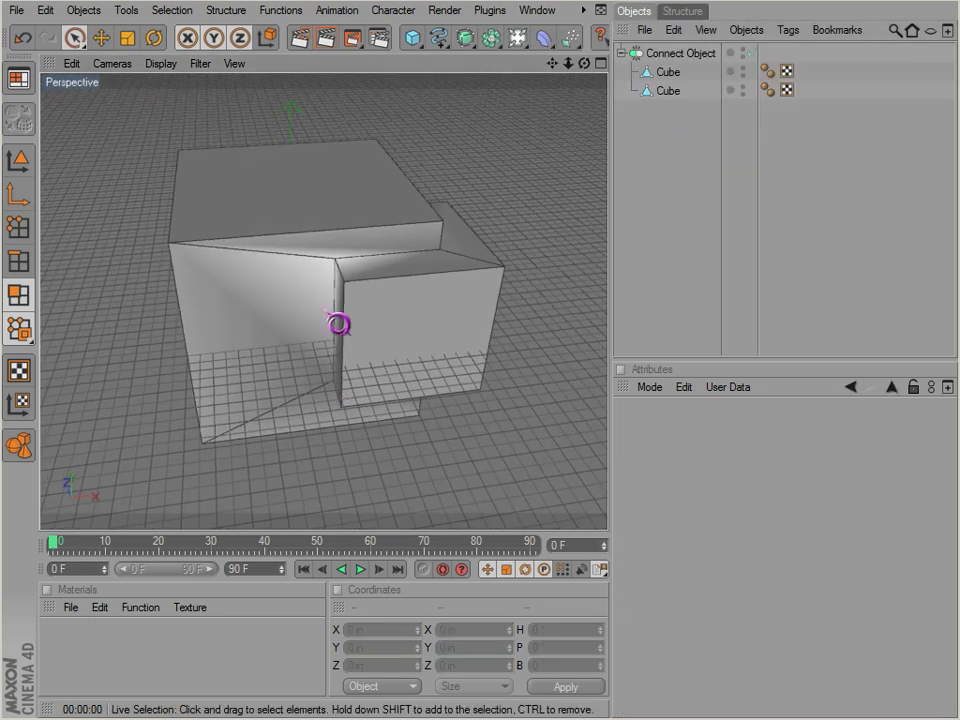
# Switch the viewport to Gouraud shading without lines and render the view of the connected cubes
pyautogui.press('n')
pyautogui.press('a')
pyautogui.keyDown('alt'); pyautogui.moveTo(336, 332); pyautogui.dragTo(364, 332); pyautogui.keyUp('alt')
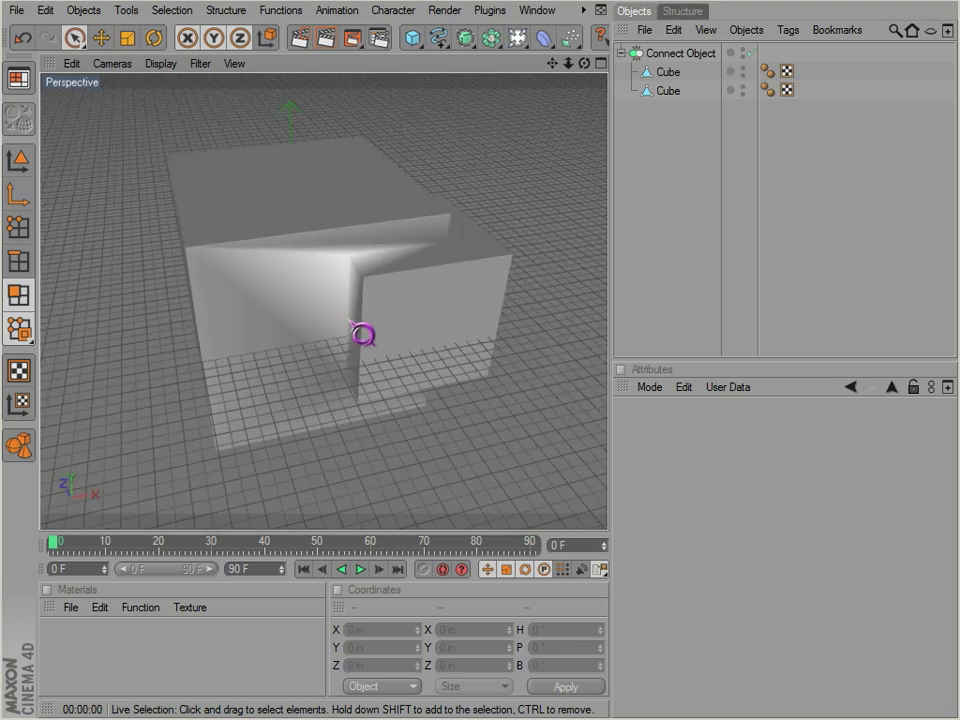
pyautogui.hotkey('ctrl', 'r')
# Toggle the Connect Object's Weld option off and back on to compare the shading
pyautogui.click(662, 54)
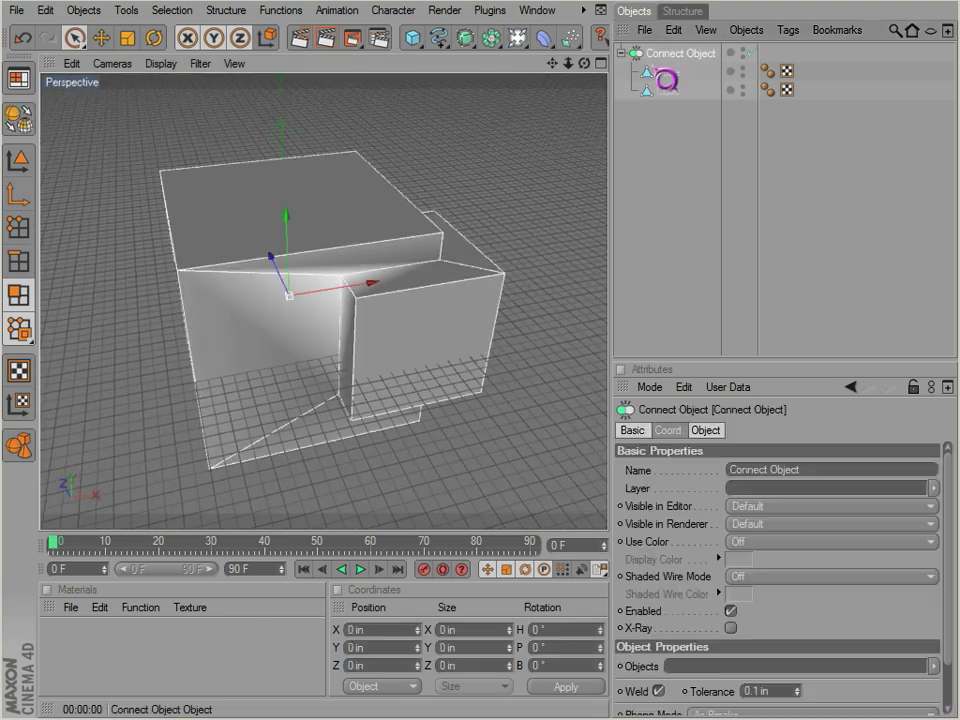
pyautogui.scroll(-2, 951, 566)
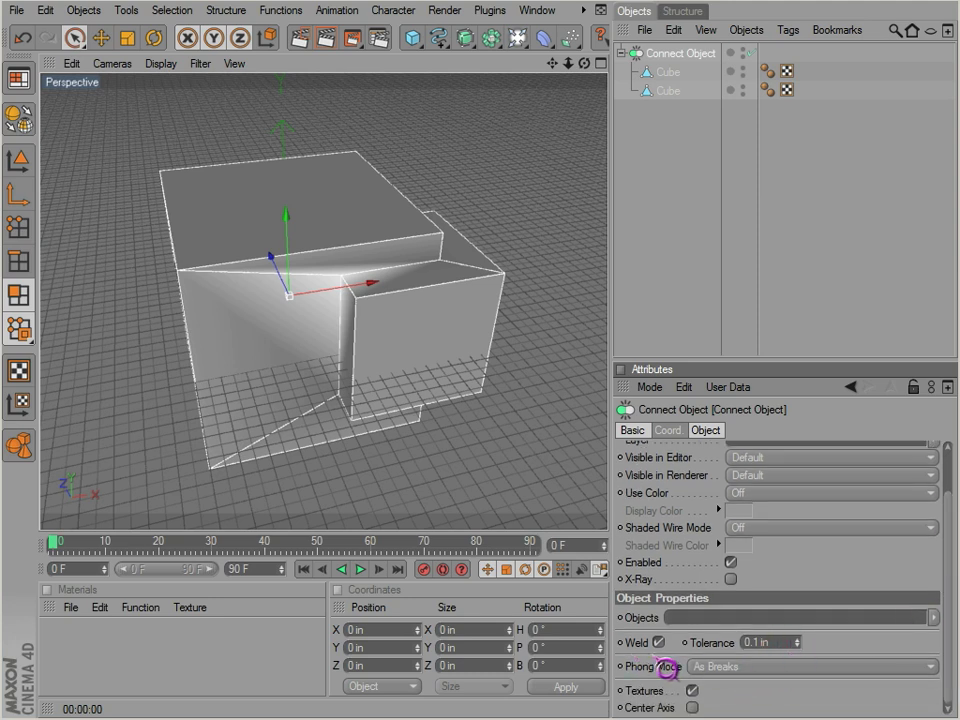
pyautogui.click(659, 643)
pyautogui.click(659, 643)
pyautogui.click(659, 643)
pyautogui.click(659, 643)
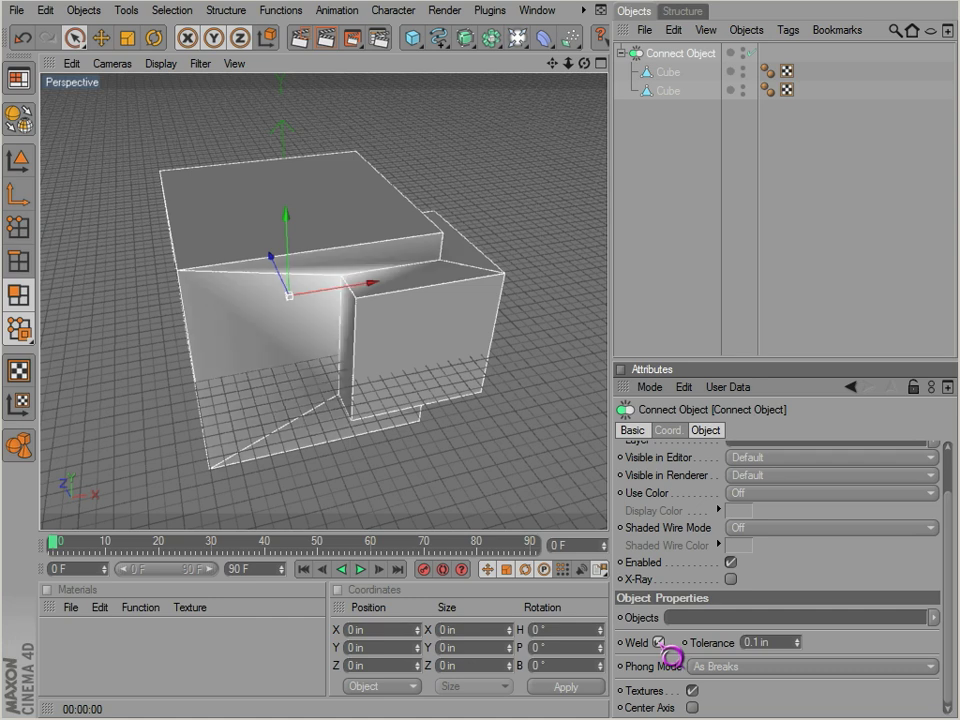
# Try the Highest and Manual Phong modes on the Connect Object and return it to As Breaks
pyautogui.click(716, 668)
pyautogui.click(718, 667)
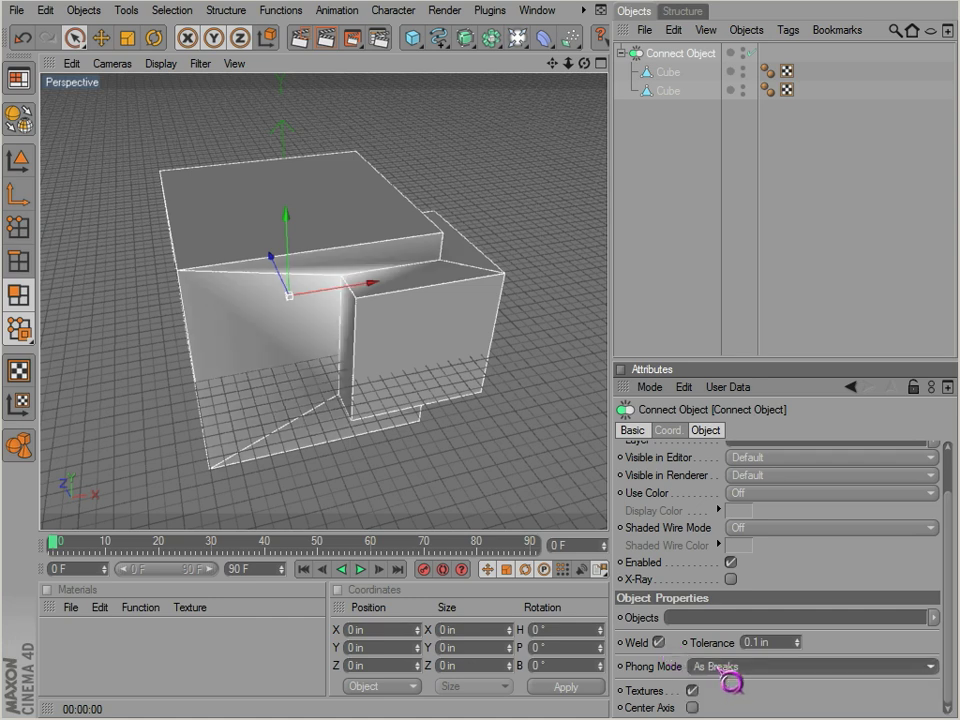
pyautogui.scroll(1, 728, 671)
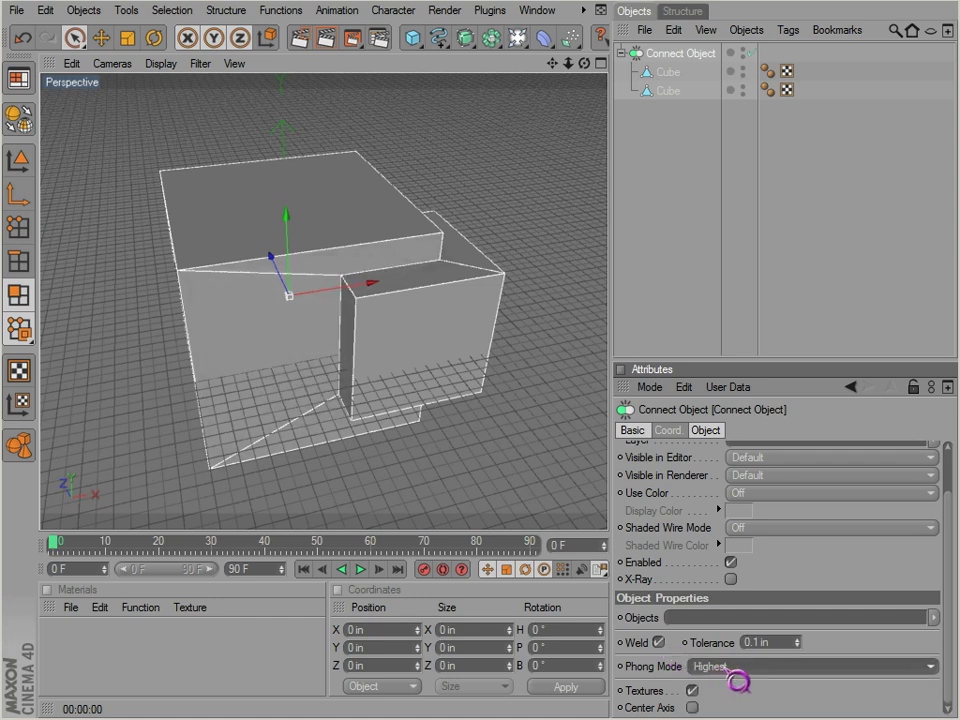
pyautogui.keyDown('alt'); pyautogui.moveTo(429, 354); pyautogui.dragTo(529, 493); pyautogui.keyUp('alt')
pyautogui.click(722, 668)
pyautogui.click(726, 680)
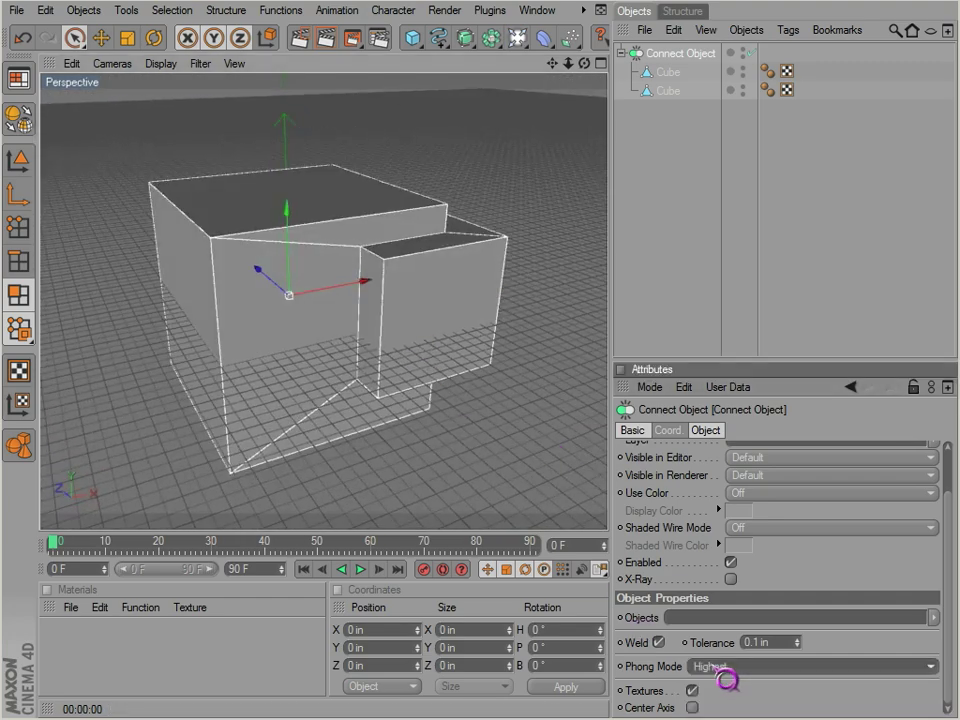
pyautogui.click(786, 668)
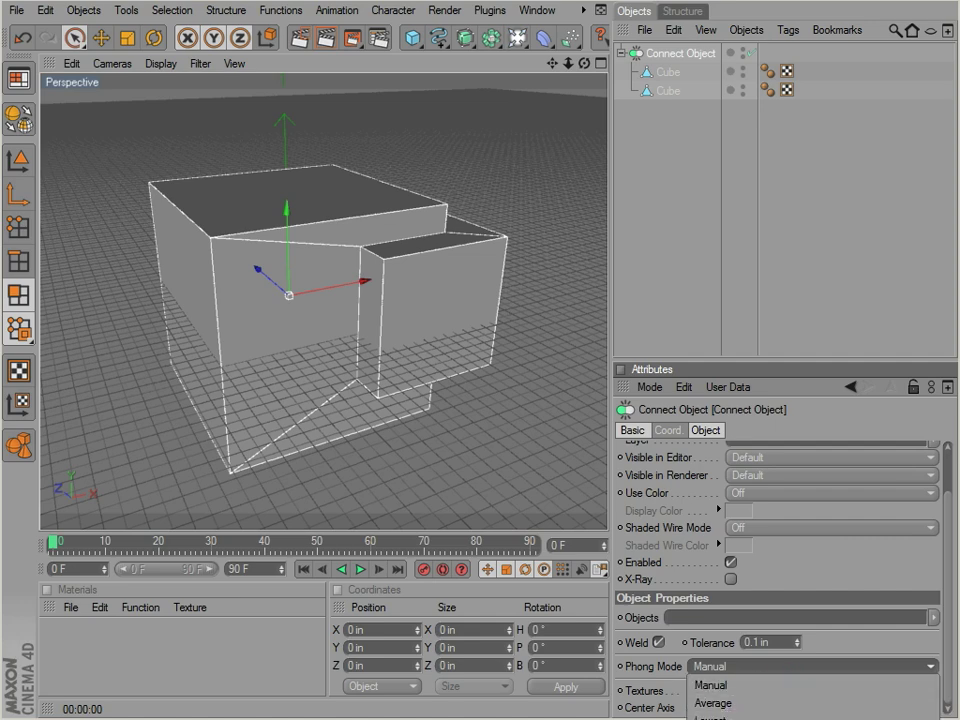
pyautogui.click(722, 719)
pyautogui.keyDown('alt'); pyautogui.moveTo(556, 456); pyautogui.dragTo(508, 468); pyautogui.keyUp('alt')
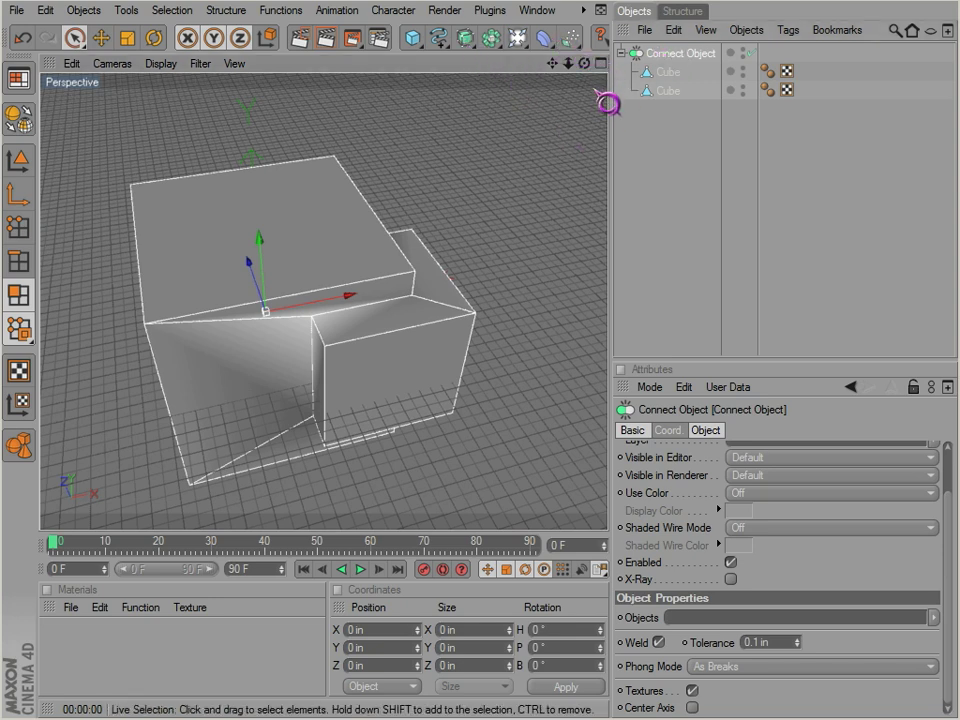
# Replace the Connect Object and its cubes with a new Instance object and a Capsule primitive
pyautogui.press('Delete')
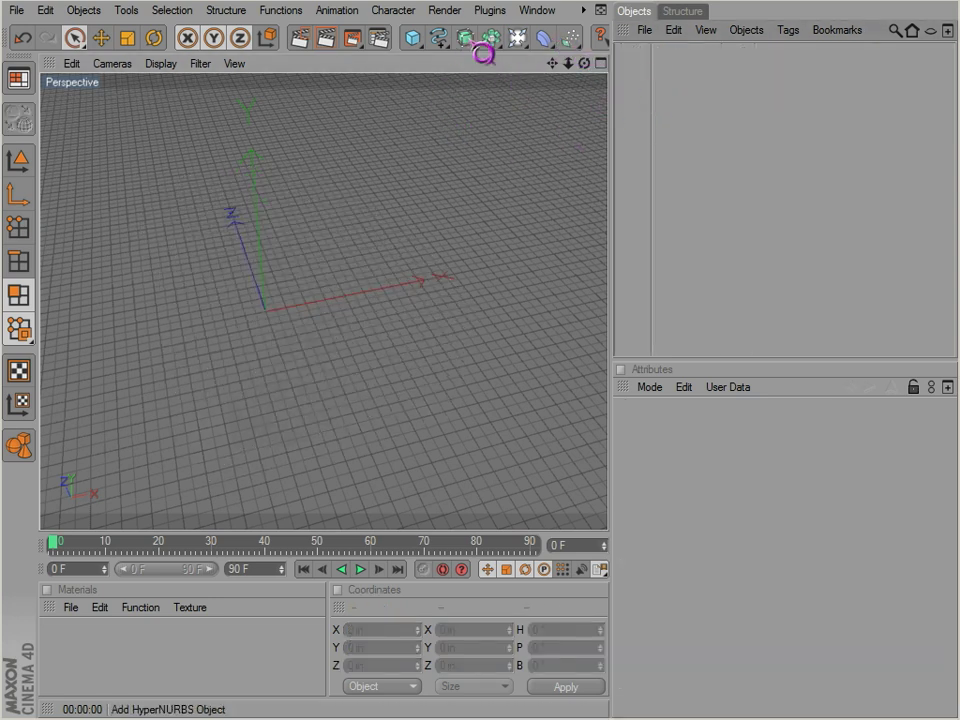
pyautogui.click(492, 40)
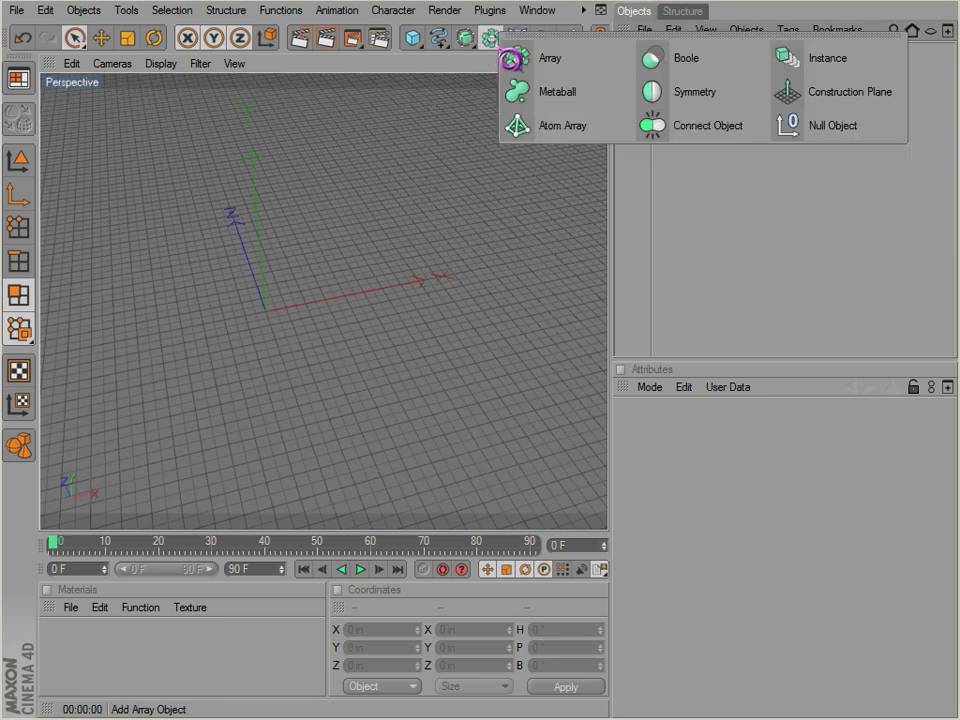
pyautogui.click(790, 70)
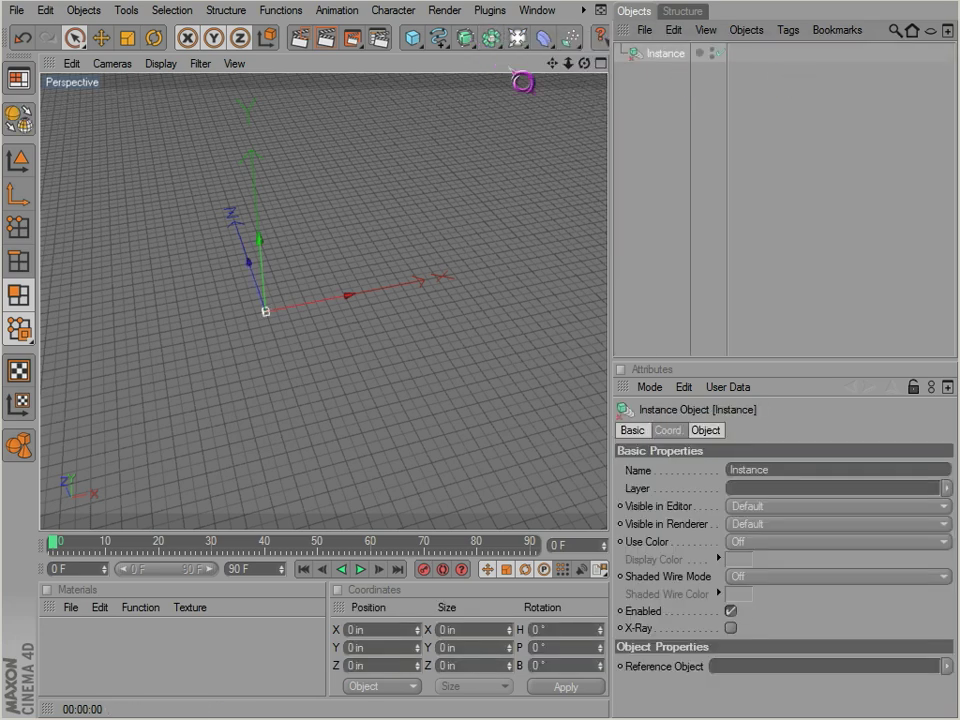
pyautogui.click(414, 40)
pyautogui.click(495, 127)
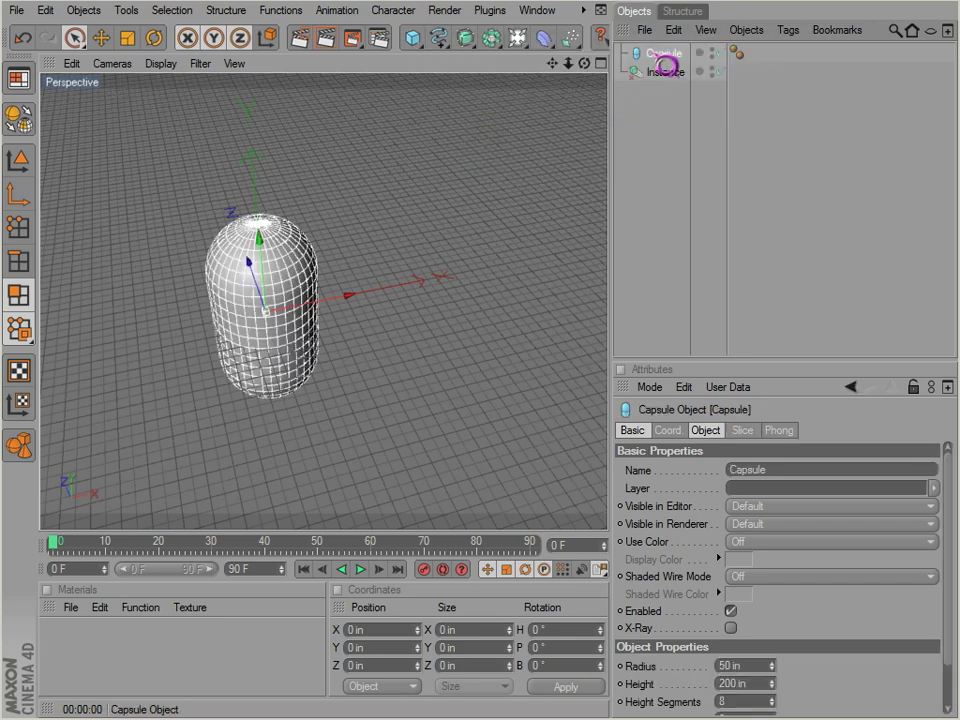
# Assign the Capsule as the Instance object's Reference Object
pyautogui.moveTo(665, 85); pyautogui.dragTo(664, 75)
pyautogui.hotkey('ctrl', 'z')
pyautogui.click(661, 78)
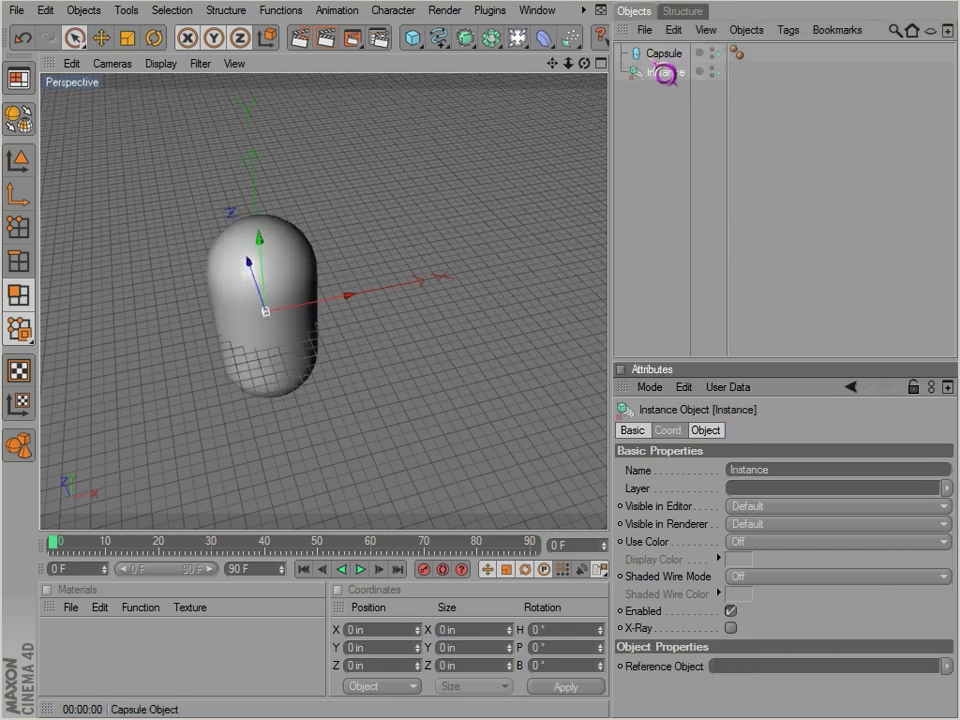
pyautogui.moveTo(656, 257); pyautogui.dragTo(700, 668)
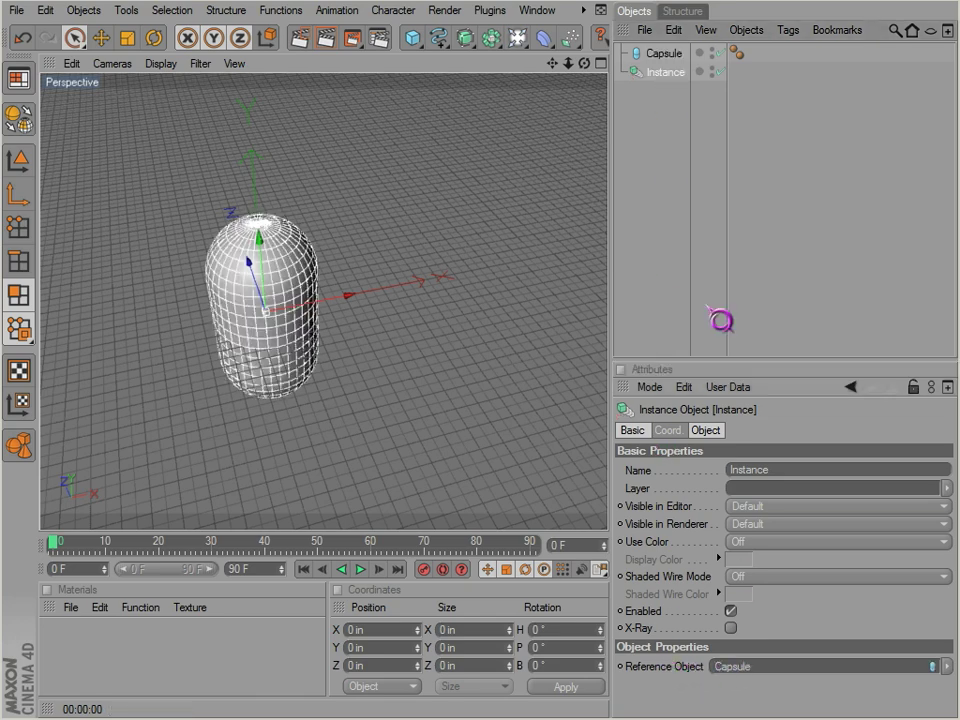
# Try moving the instance away from the capsule and undo the move
pyautogui.click(664, 92)
pyautogui.click(664, 73)
pyautogui.keyDown('alt'); pyautogui.moveTo(227, 336); pyautogui.dragTo(252, 326); pyautogui.keyUp('alt')
pyautogui.moveTo(219, 273); pyautogui.dragTo(314, 345)
pyautogui.hotkey('ctrl', 'z')
pyautogui.hotkey('ctrl', 'z')
pyautogui.hotkey('ctrl', 'z')
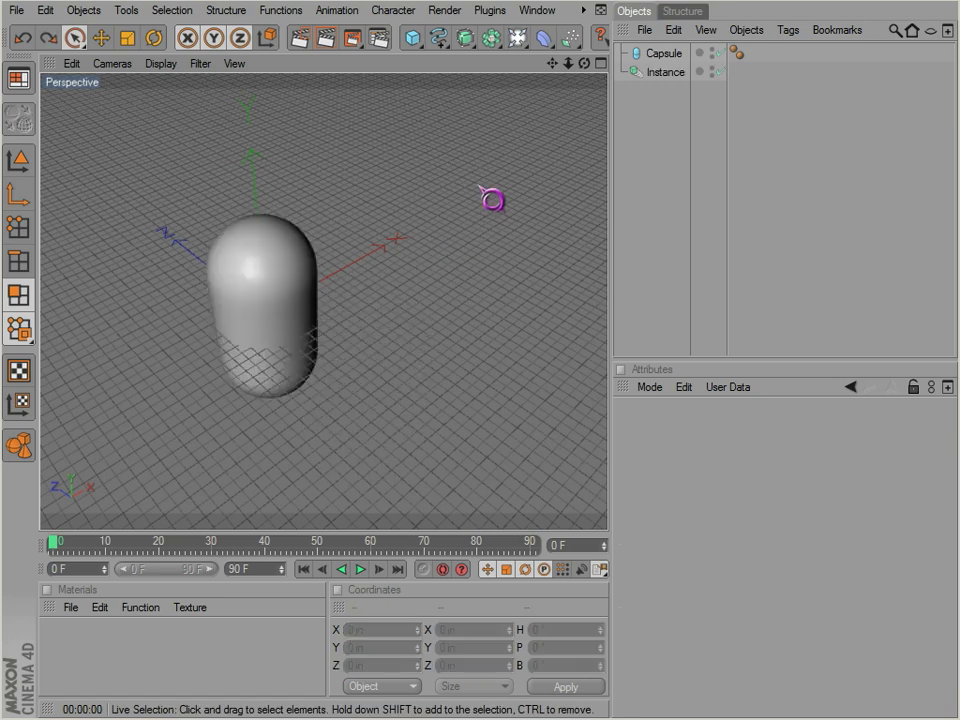
# Delete the Instance and create a new one with the Capsule selected as its reference
pyautogui.click(652, 77)
pyautogui.press('Delete')
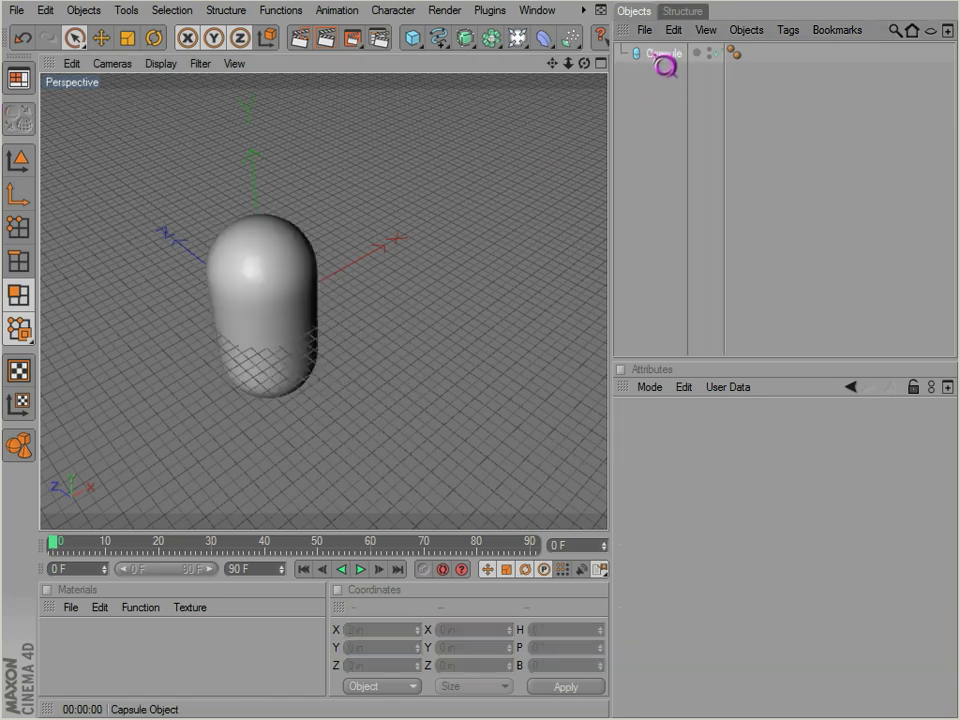
pyautogui.click(664, 53)
pyautogui.moveTo(502, 53); pyautogui.dragTo(795, 56)
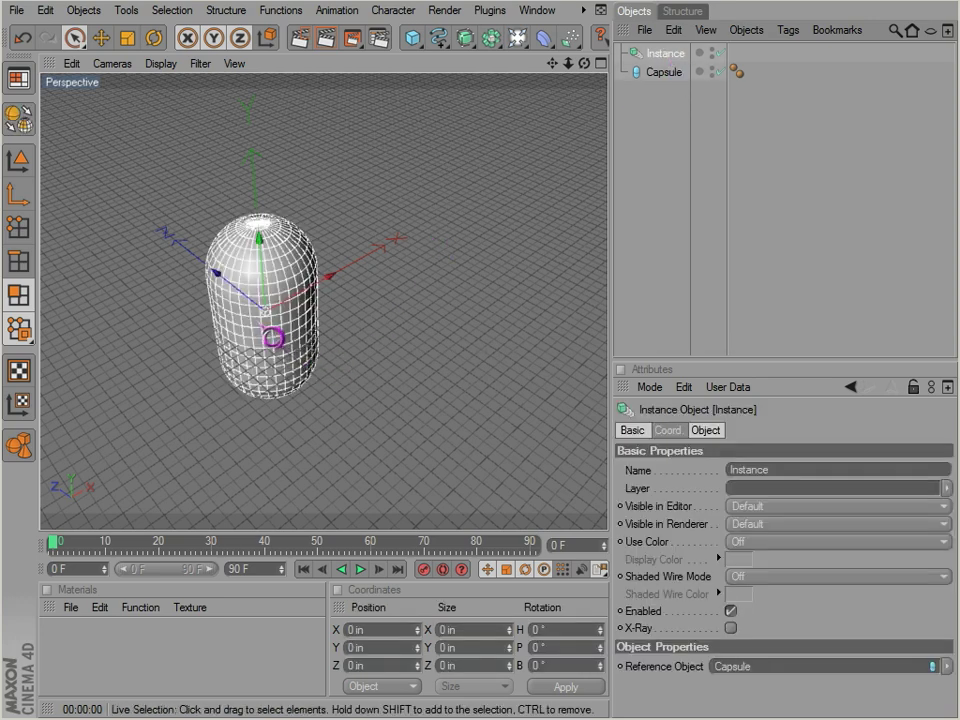
# Move the instance beside the original capsule and raise it along its Y axis
pyautogui.moveTo(231, 283); pyautogui.dragTo(387, 407)
pyautogui.scroll(-4, 231, 283)
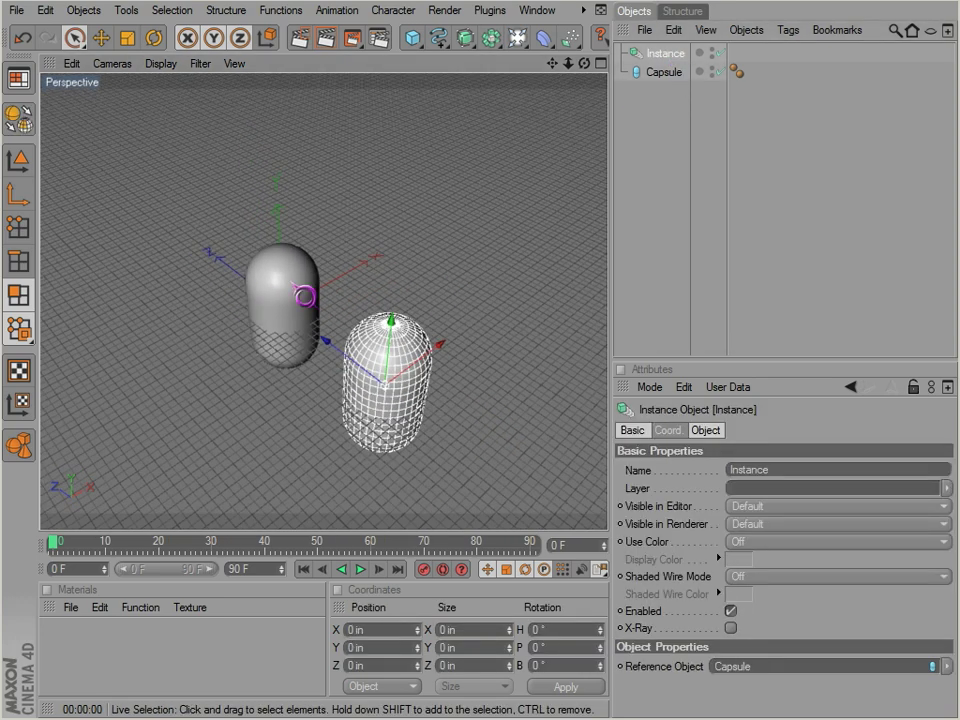
pyautogui.keyDown('alt'); pyautogui.moveTo(450, 244); pyautogui.dragTo(408, 240); pyautogui.keyUp('alt')
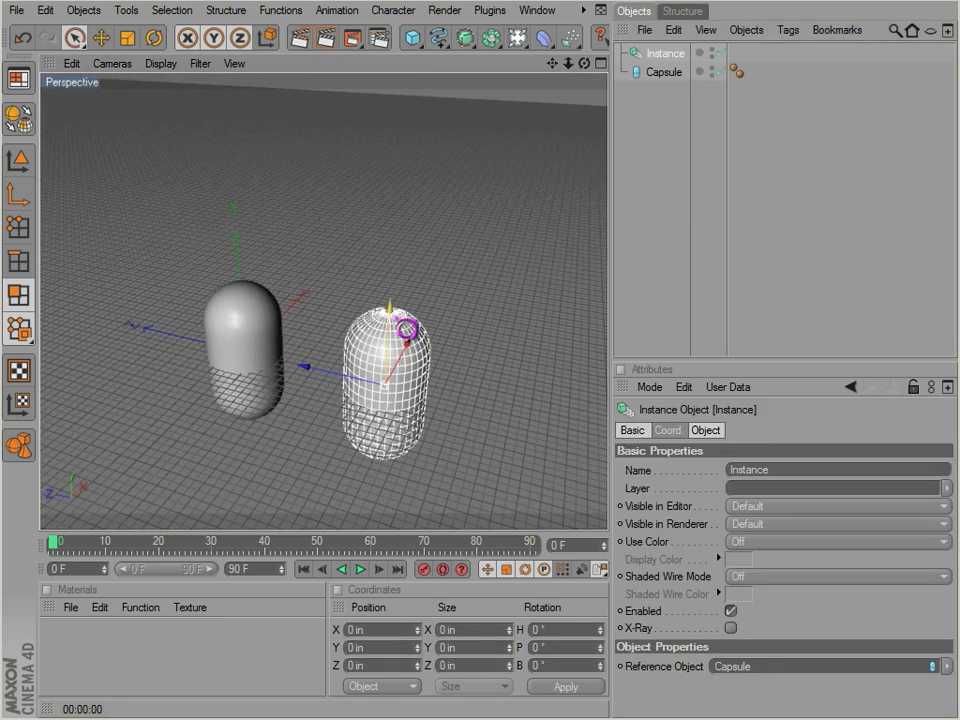
pyautogui.moveTo(393, 313); pyautogui.dragTo(397, 228)
# Reduce the original Capsule's radius to 24 in and its height to 186 in
pyautogui.click(670, 73)
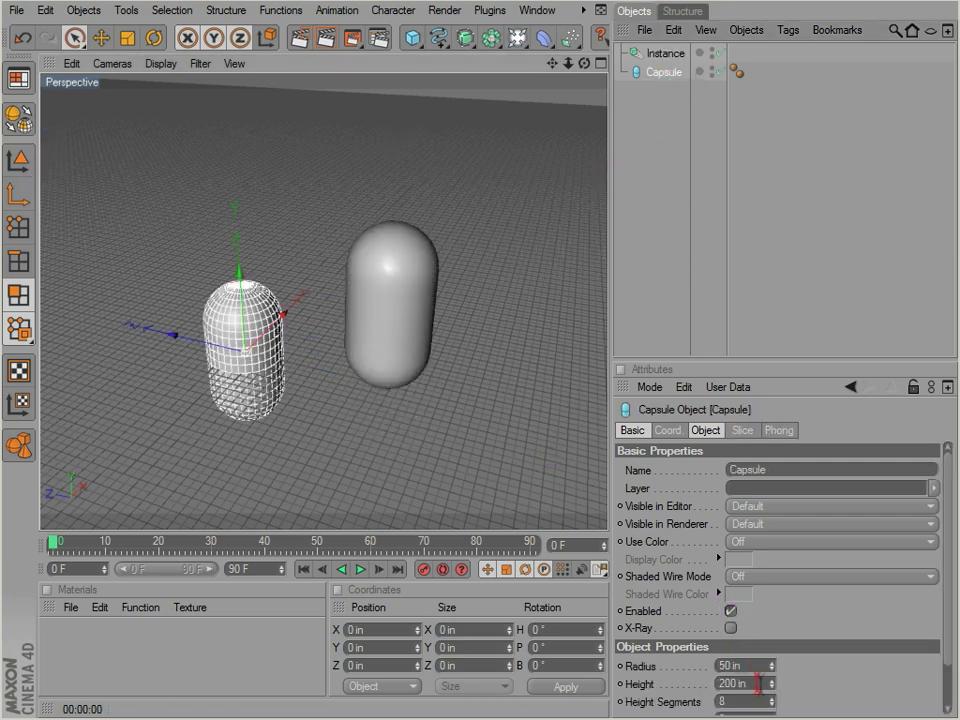
pyautogui.moveTo(757, 683)
pyautogui.mouseDown()
pyautogui.moveTo(785, 690)
pyautogui.moveTo(773, 670)
pyautogui.mouseUp()
pyautogui.keyDown('alt'); pyautogui.moveTo(485, 474); pyautogui.dragTo(537, 443); pyautogui.keyUp('alt')
pyautogui.keyDown('alt'); pyautogui.moveTo(537, 443); pyautogui.dragTo(433, 463, button='right'); pyautogui.keyUp('alt')
pyautogui.keyDown('alt'); pyautogui.moveTo(445, 470); pyautogui.dragTo(551, 454); pyautogui.keyUp('alt')
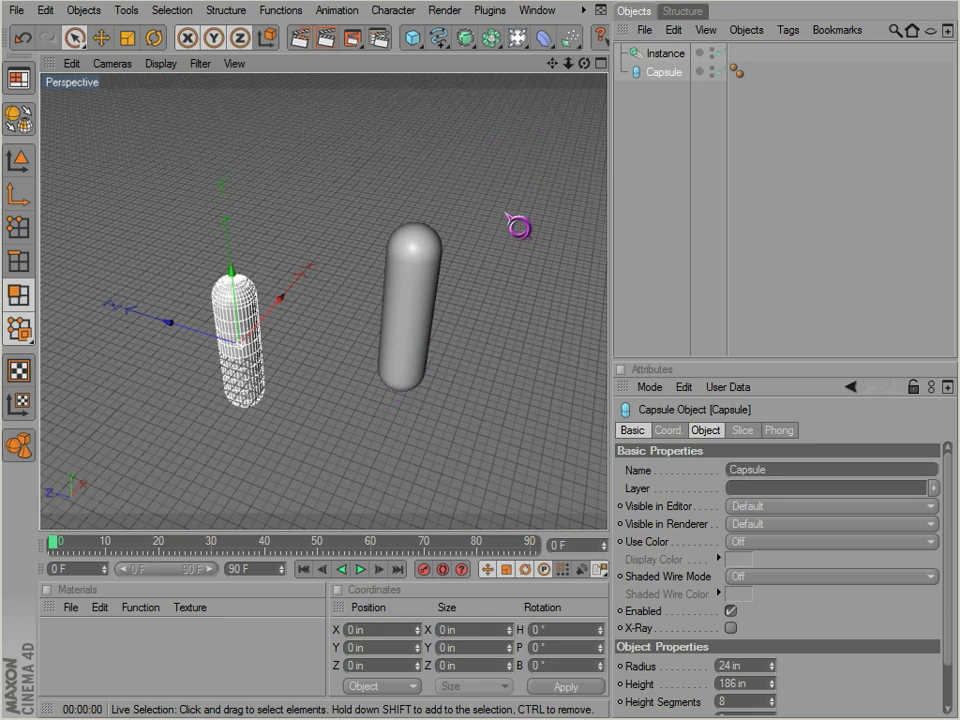
# Delete the Instance and the Capsule and add a Construction Plane
pyautogui.moveTo(646, 97); pyautogui.dragTo(645, 53)
pyautogui.press('Delete')
pyautogui.click(494, 44)
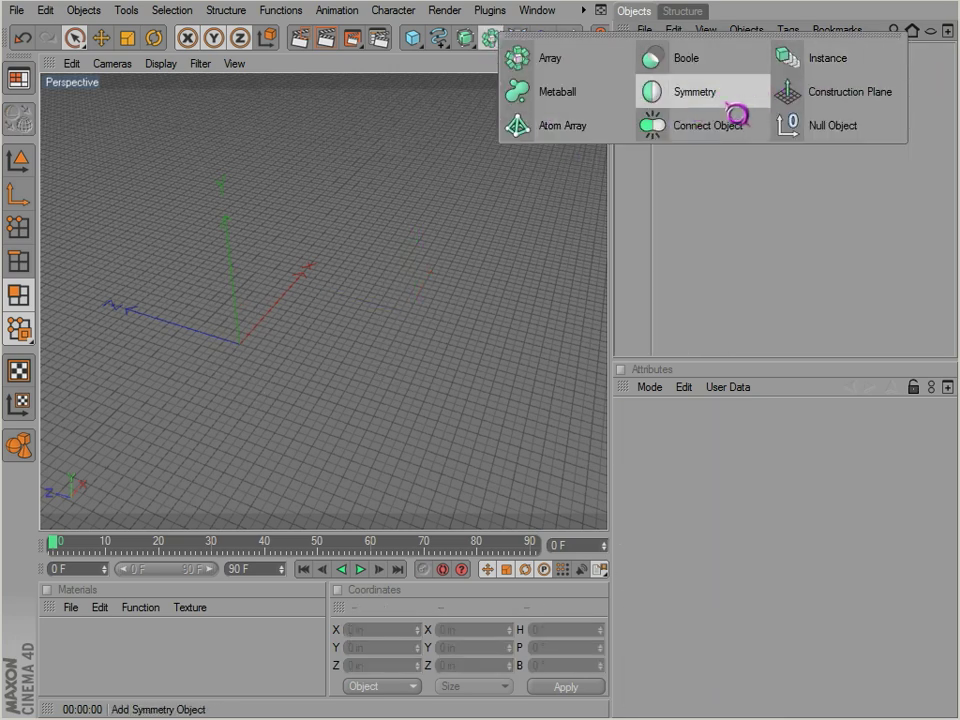
pyautogui.click(821, 99)
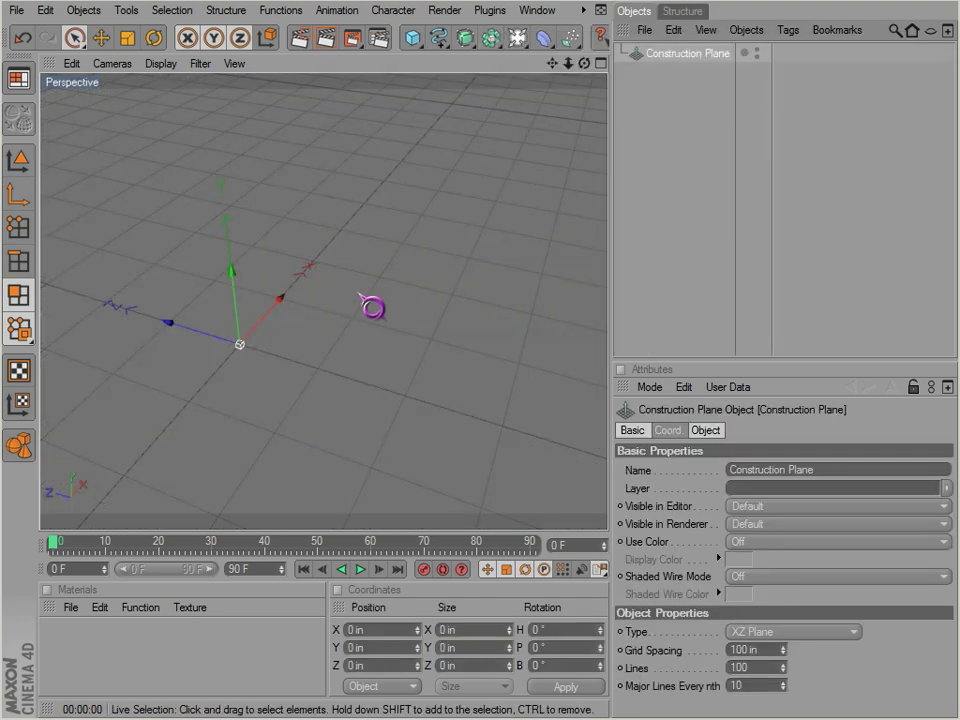
# Rotate the Construction Plane so that it stands upright
pyautogui.scroll(-3, 358, 296)
pyautogui.keyDown('alt'); pyautogui.moveTo(169, 381); pyautogui.dragTo(540, 437, button='middle'); pyautogui.keyUp('alt')
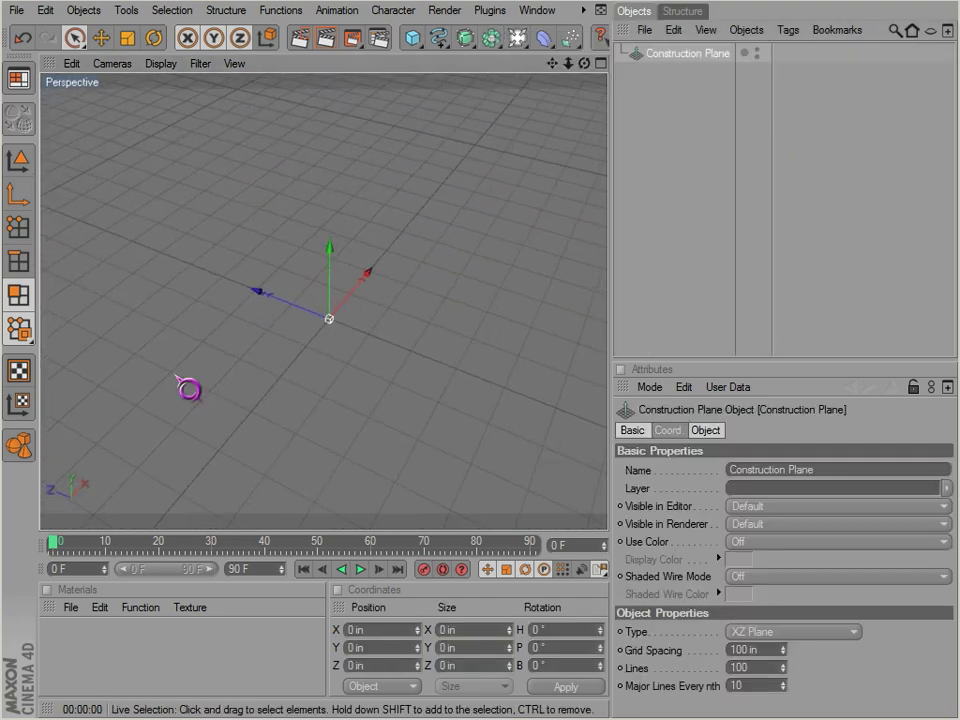
pyautogui.press('r')
pyautogui.moveTo(343, 306); pyautogui.dragTo(549, 454)
pyautogui.click(782, 56)
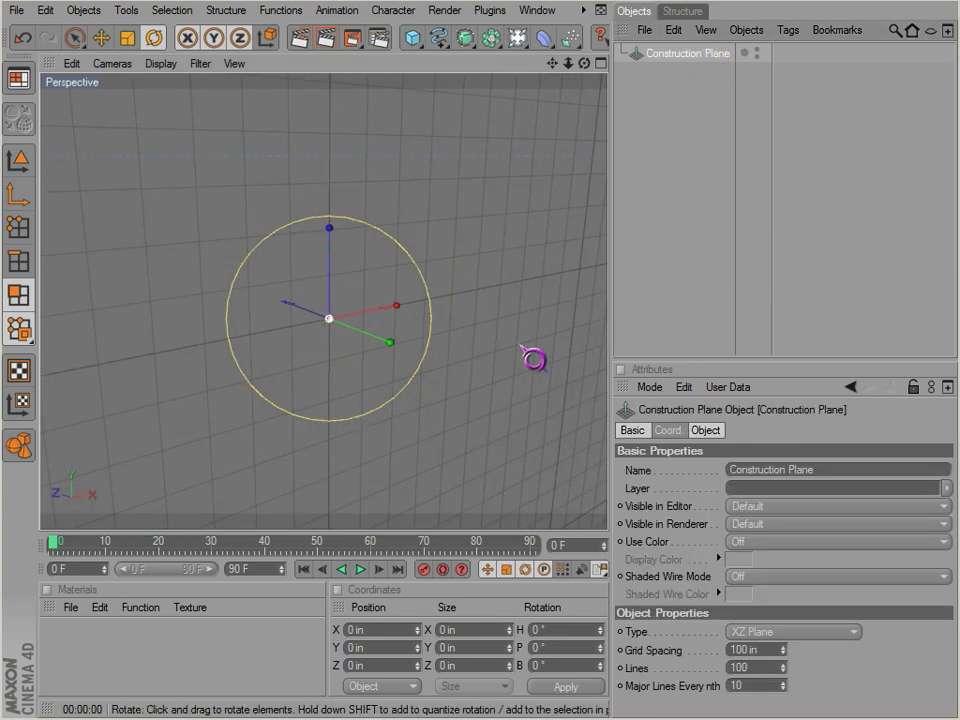
# Duplicate the upright Construction Plane and rotate the copy about 89° so that it crosses the original
pyautogui.click(757, 686)
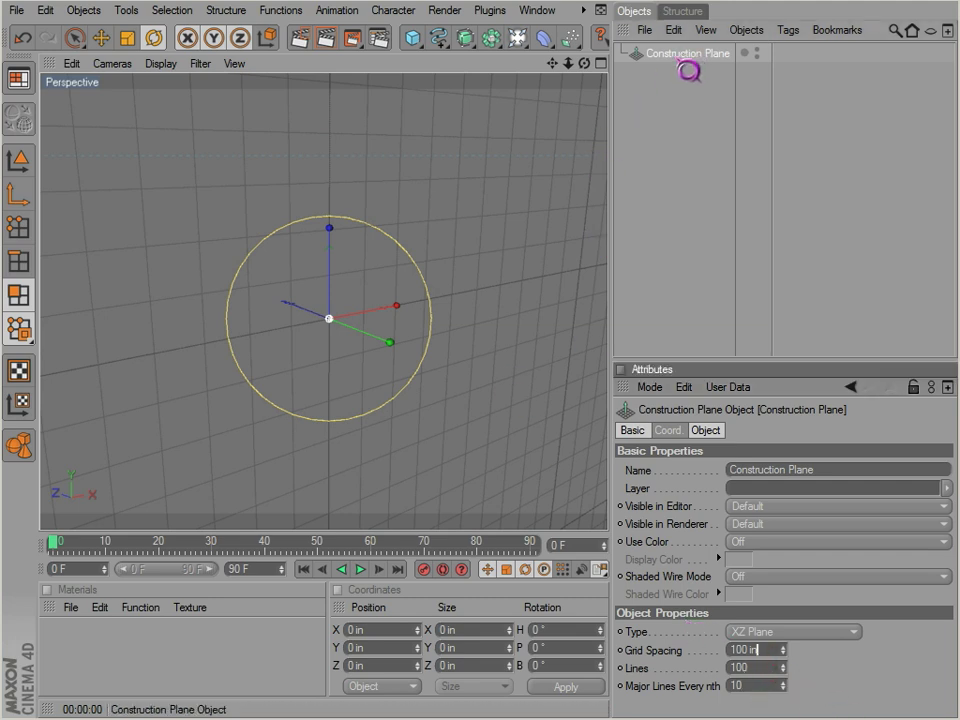
pyautogui.keyDown('ctrl'); pyautogui.moveTo(680, 54); pyautogui.dragTo(664, 102); pyautogui.keyUp('ctrl')
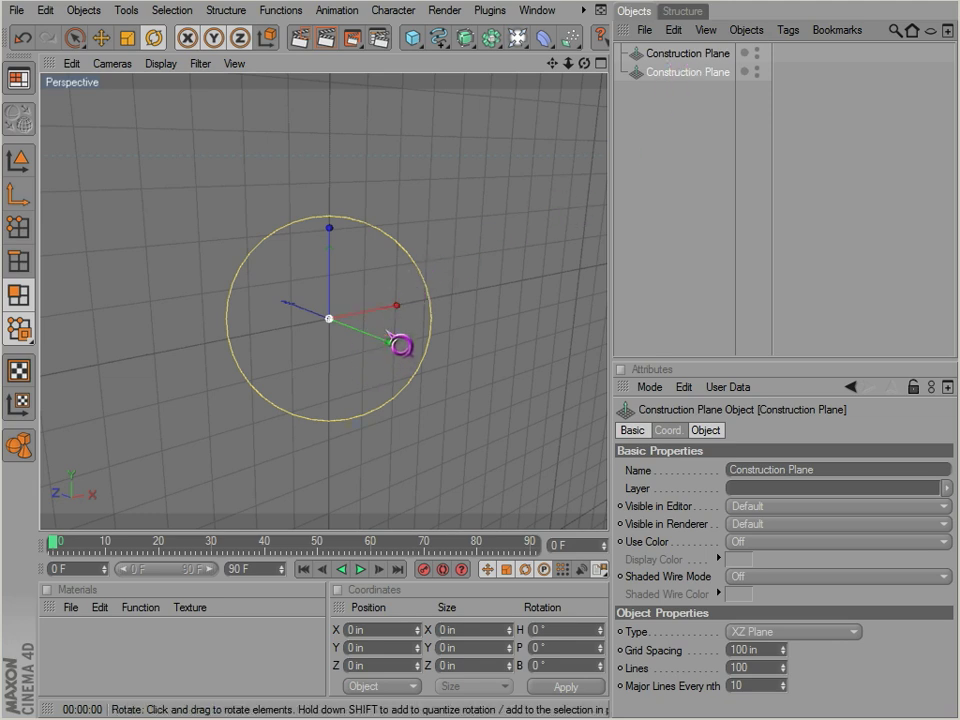
pyautogui.moveTo(339, 263); pyautogui.dragTo(536, 440)
pyautogui.hotkey('ctrl', 'z')
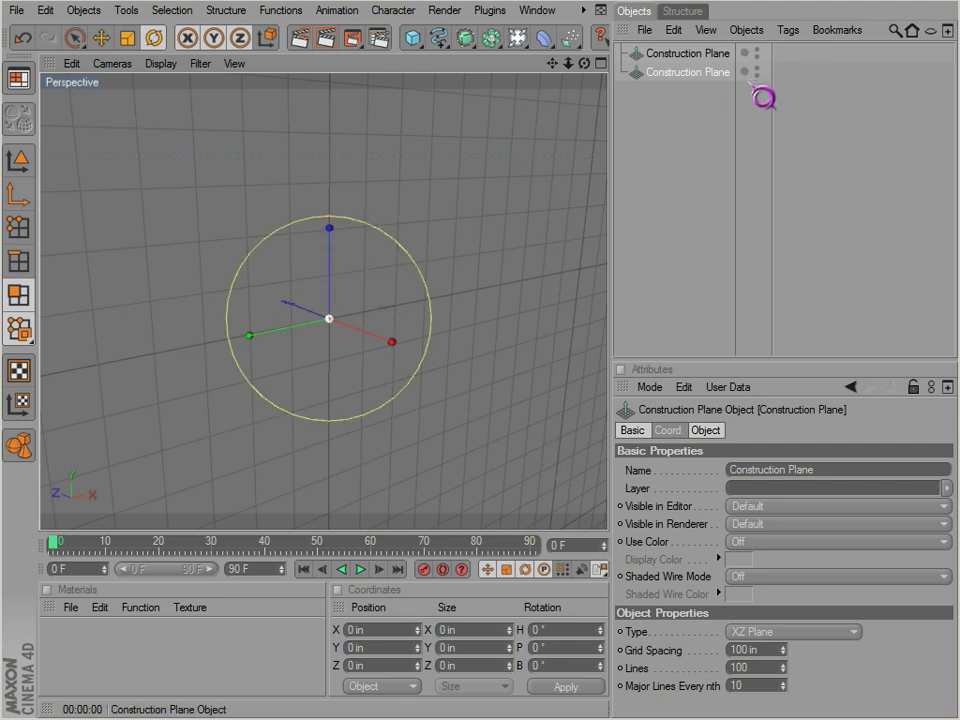
# Hide the original Construction Plane in editor and renderer, and switch to Model mode with the rotated copy selected
pyautogui.keyDown('alt'); pyautogui.click(758, 76); pyautogui.keyUp('alt')
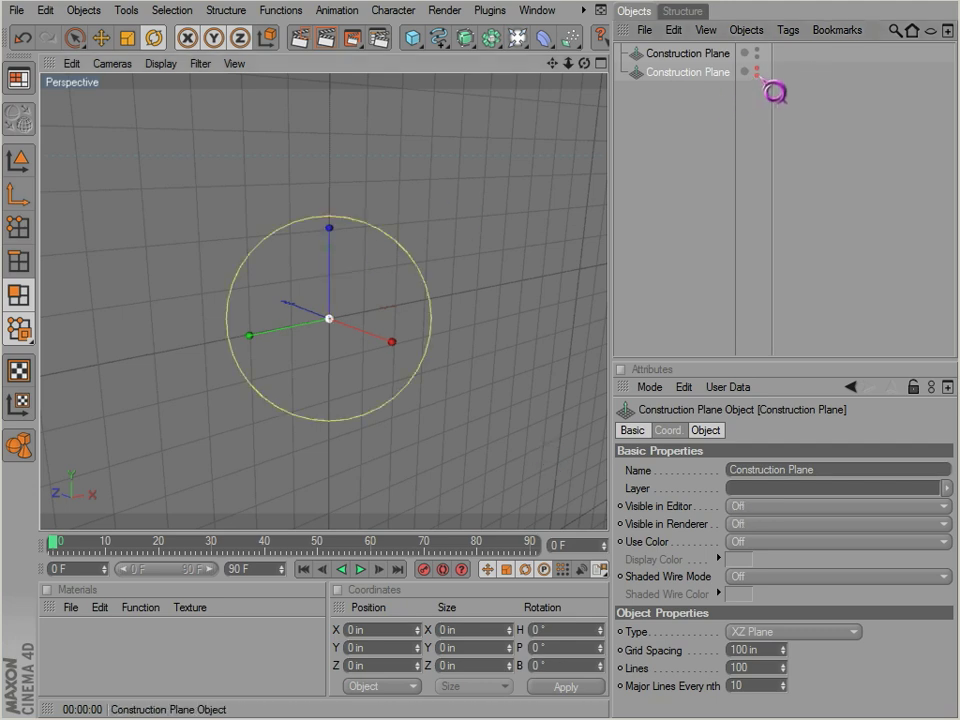
pyautogui.click(774, 74)
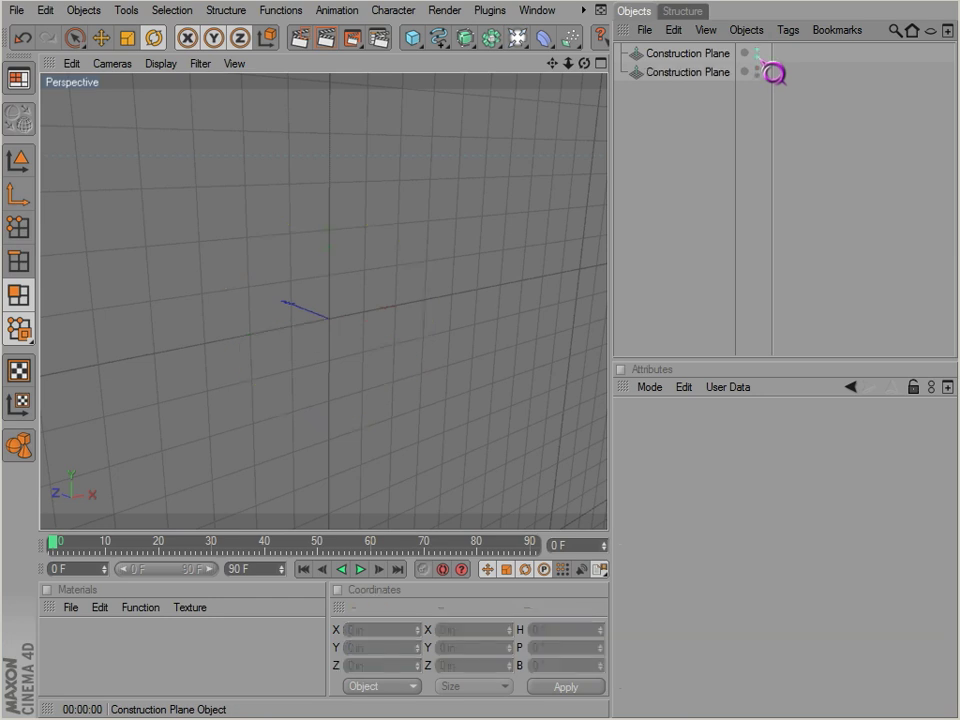
pyautogui.keyDown('alt'); pyautogui.click(758, 57); pyautogui.keyUp('alt')
pyautogui.click(712, 73)
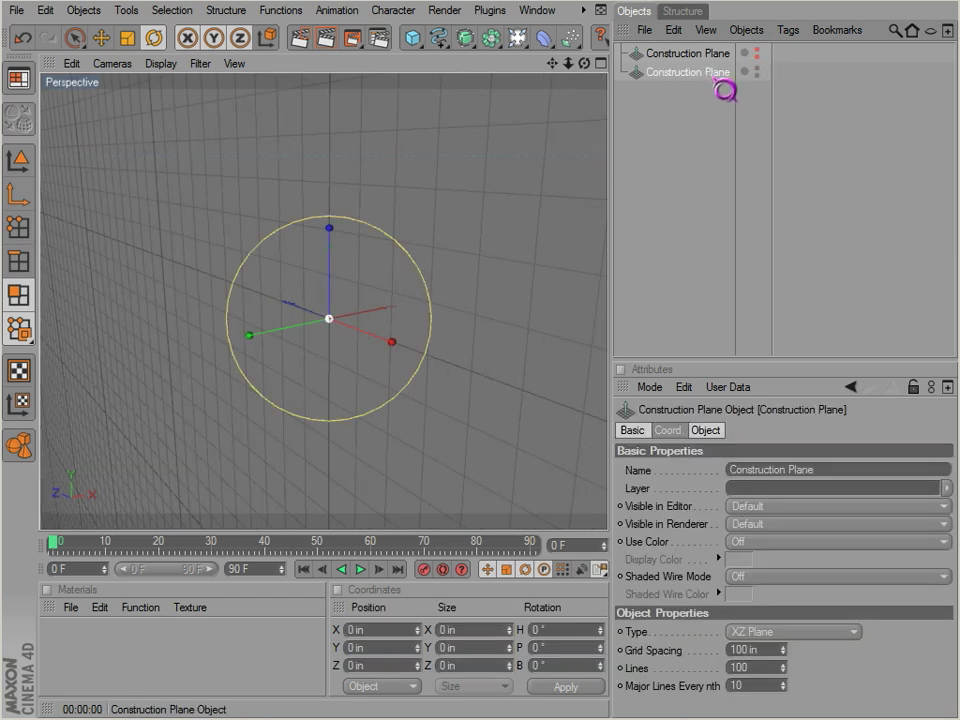
pyautogui.moveTo(537, 443)
pyautogui.keyDown('alt'); pyautogui.mouseDown()
pyautogui.moveTo(538, 453)
pyautogui.moveTo(537, 443)
pyautogui.mouseUp(); pyautogui.keyUp('alt')
pyautogui.click(25, 164)
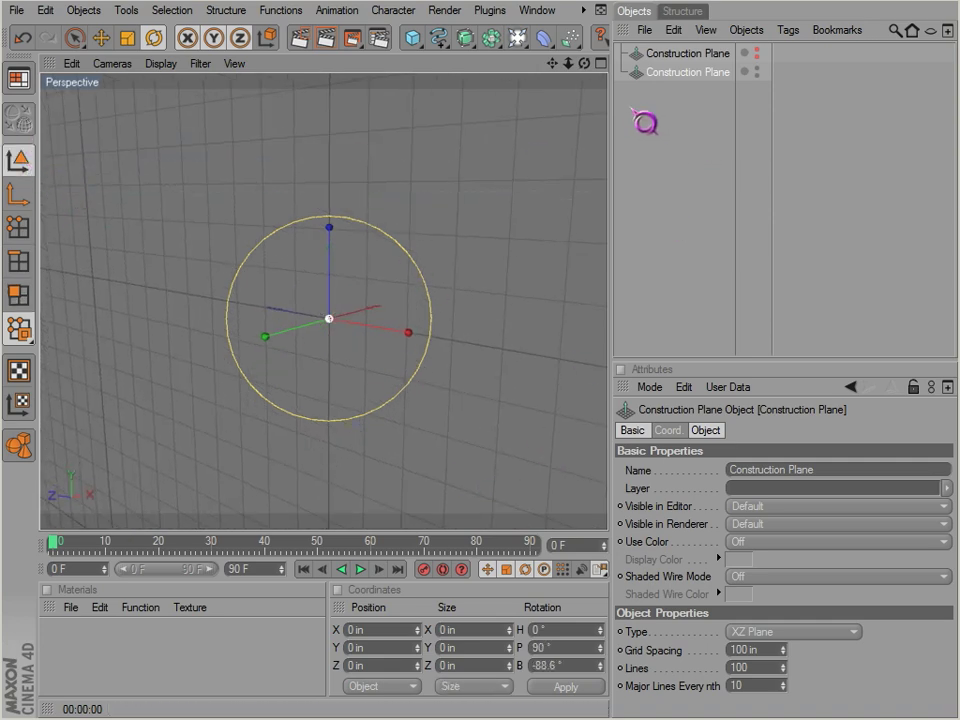
pyautogui.moveTo(433, 272); pyautogui.dragTo(598, 420)
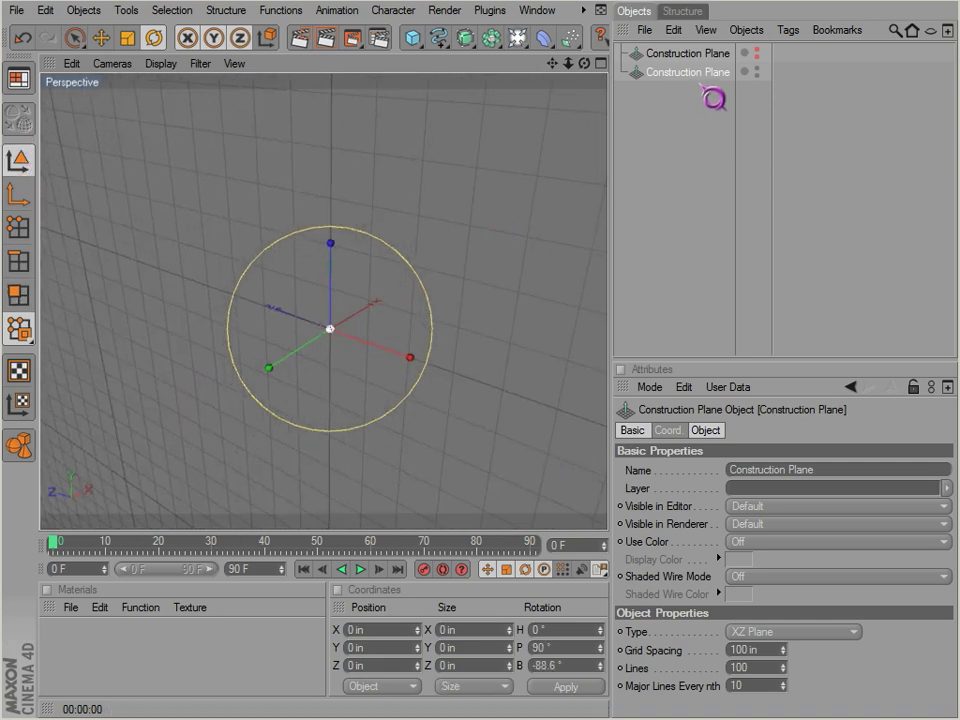
# Restore the original Construction Plane's default visibility and delete both Construction Planes
pyautogui.keyDown('alt'); pyautogui.click(757, 57); pyautogui.keyUp('alt')
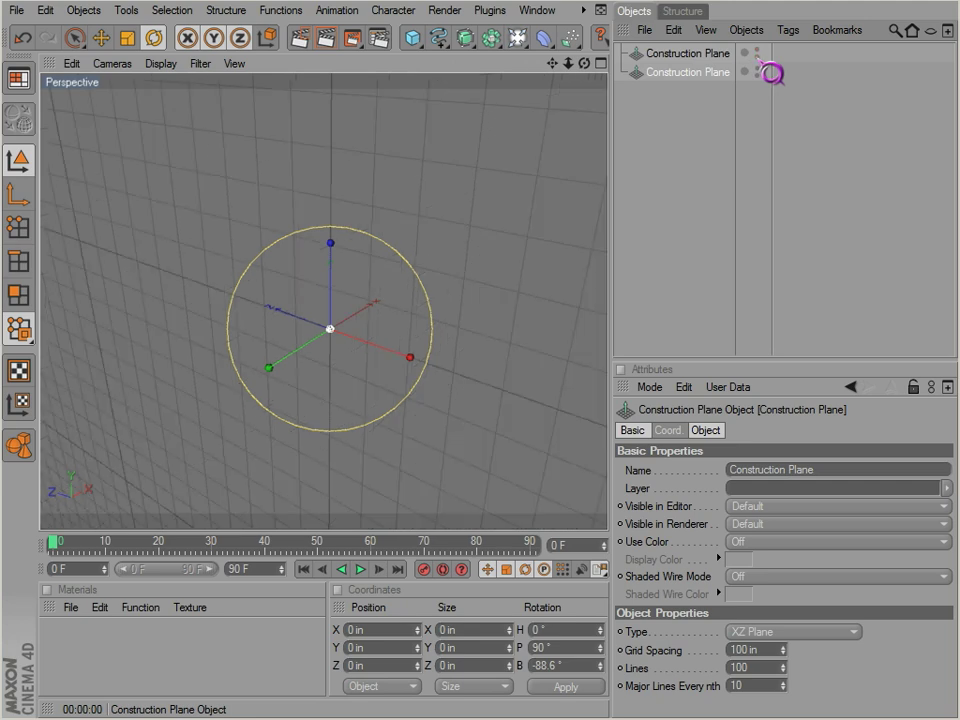
pyautogui.keyDown('alt'); pyautogui.click(758, 58); pyautogui.keyUp('alt')
pyautogui.moveTo(669, 124); pyautogui.dragTo(597, 40)
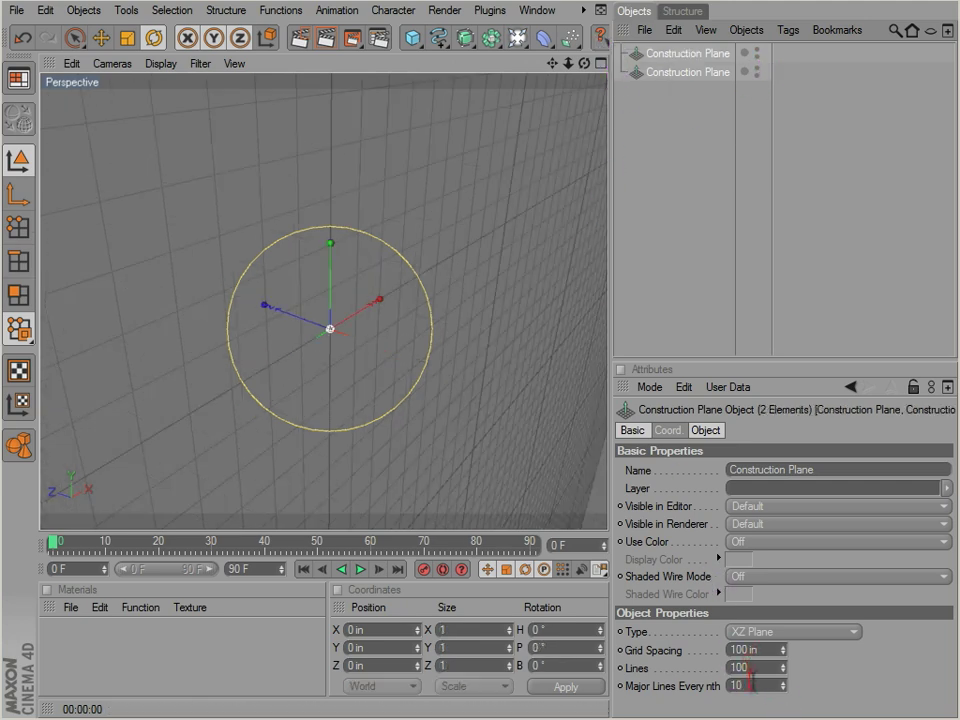
pyautogui.press('Delete')
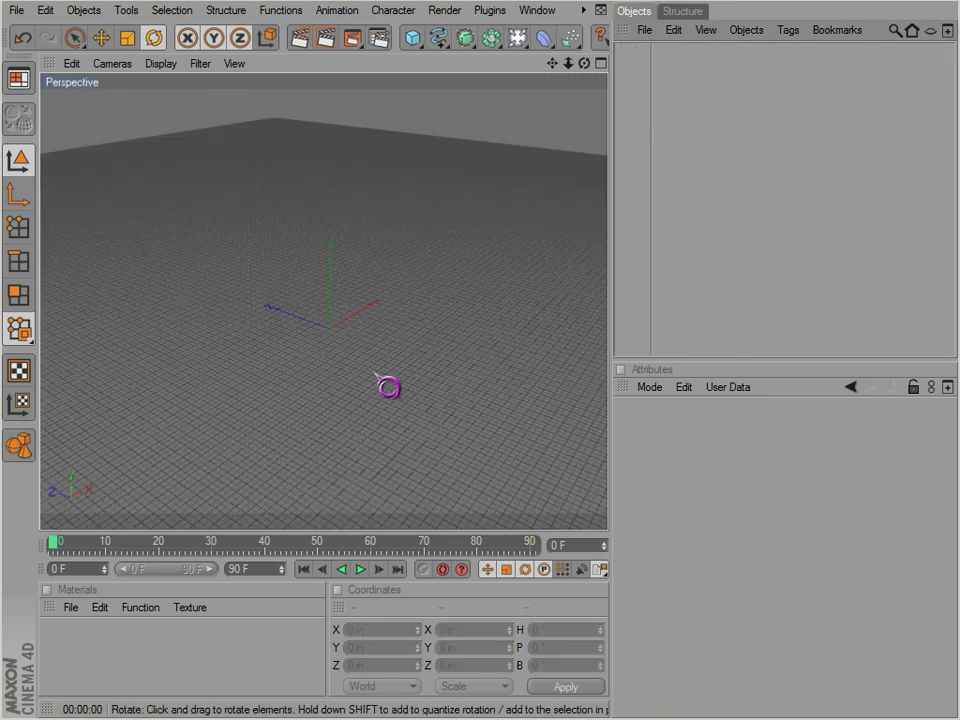
pyautogui.scroll(5, 356, 330)
pyautogui.keyDown('alt'); pyautogui.moveTo(538, 441); pyautogui.dragTo(510, 448); pyautogui.keyUp('alt')
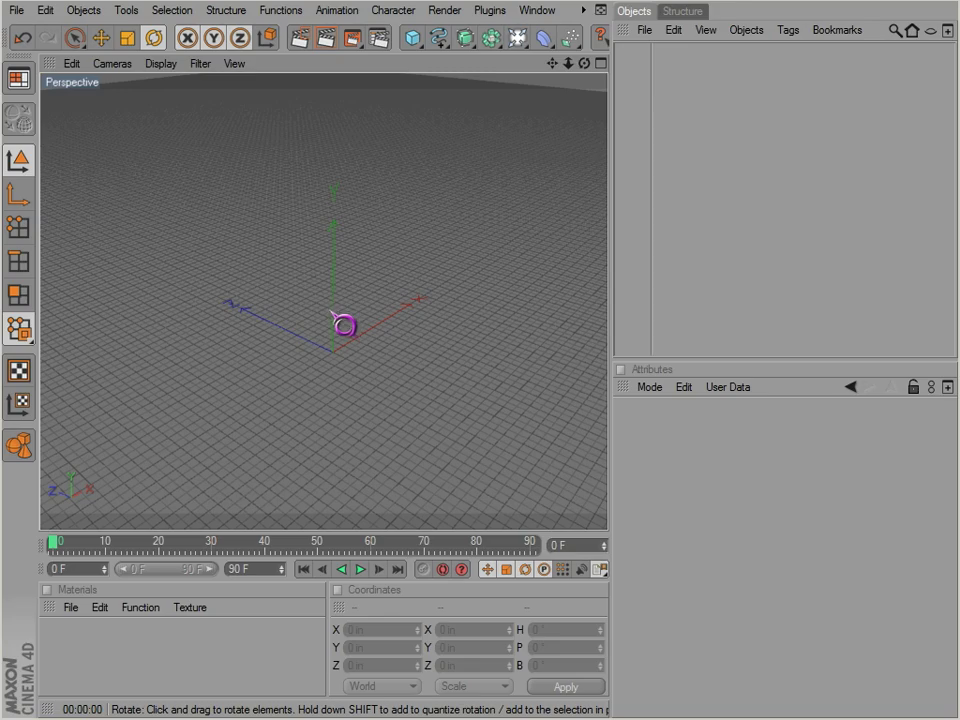